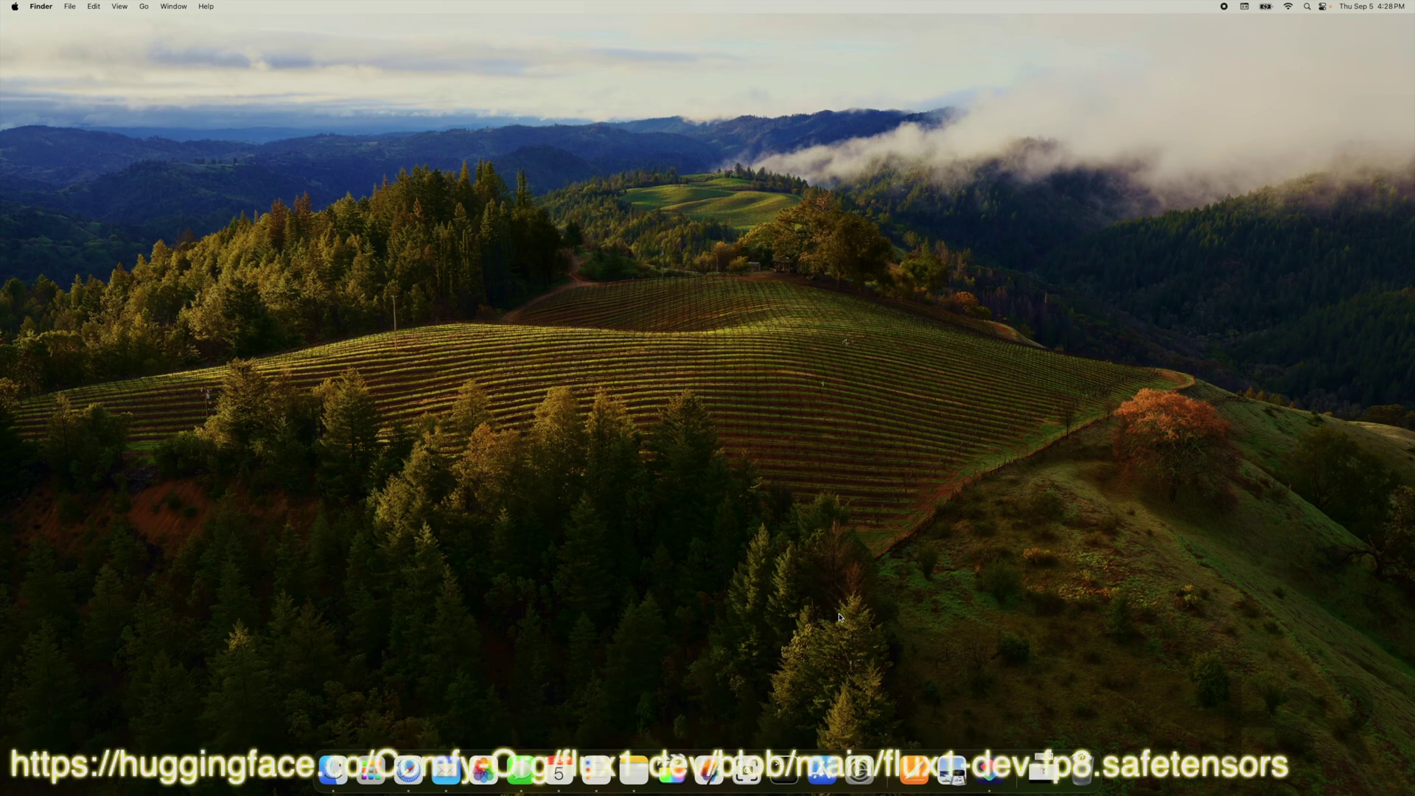
Switch to the full-screen Safari space showing the ComfyUI installation guide.
{"action": "key", "text": "ctrl+Right"}
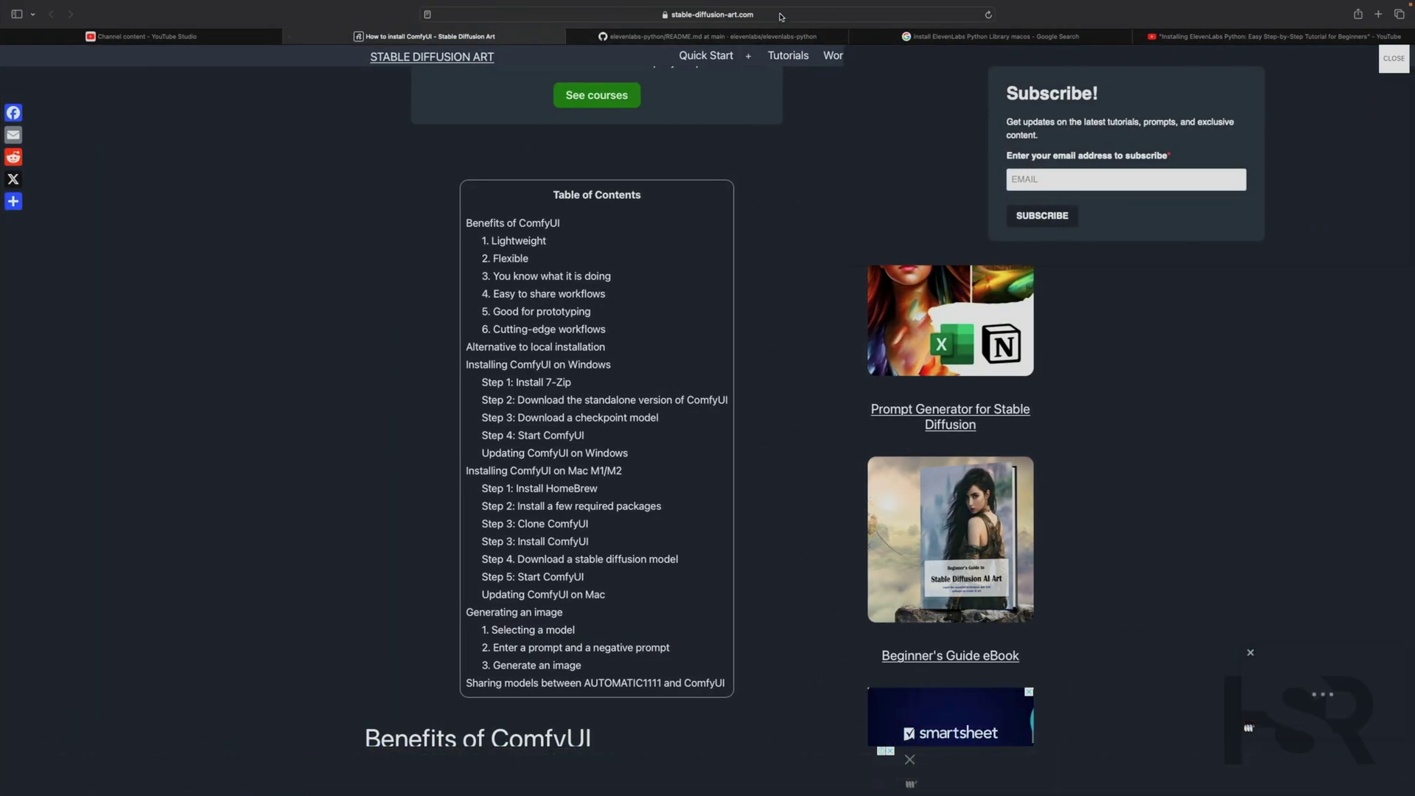
Jump to the guide's 'Installing ComfyUI on Mac M1/M2' section, then return to the desktop.
{"action": "left_click", "coordinate": [778, 14]}
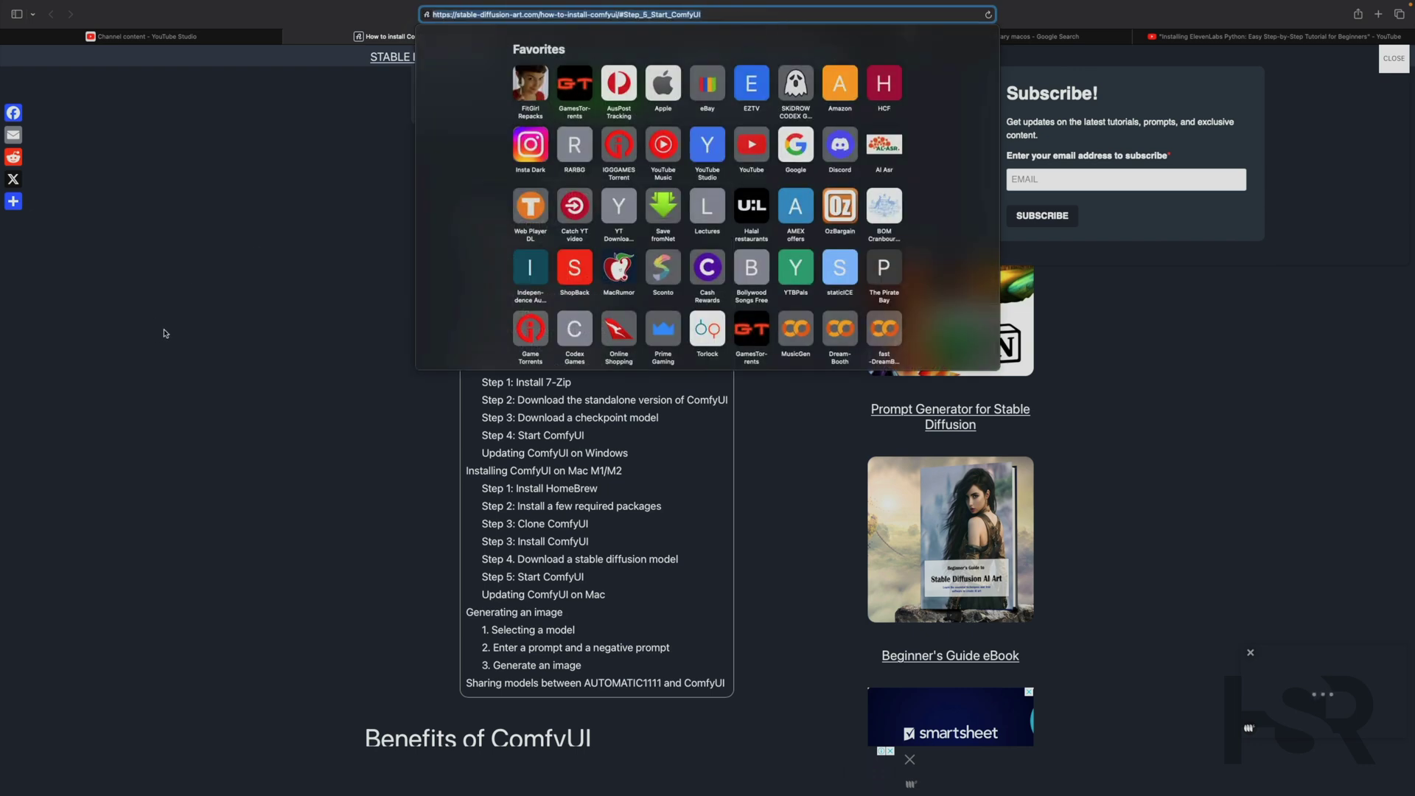
{"action": "left_click", "coordinate": [260, 342]}
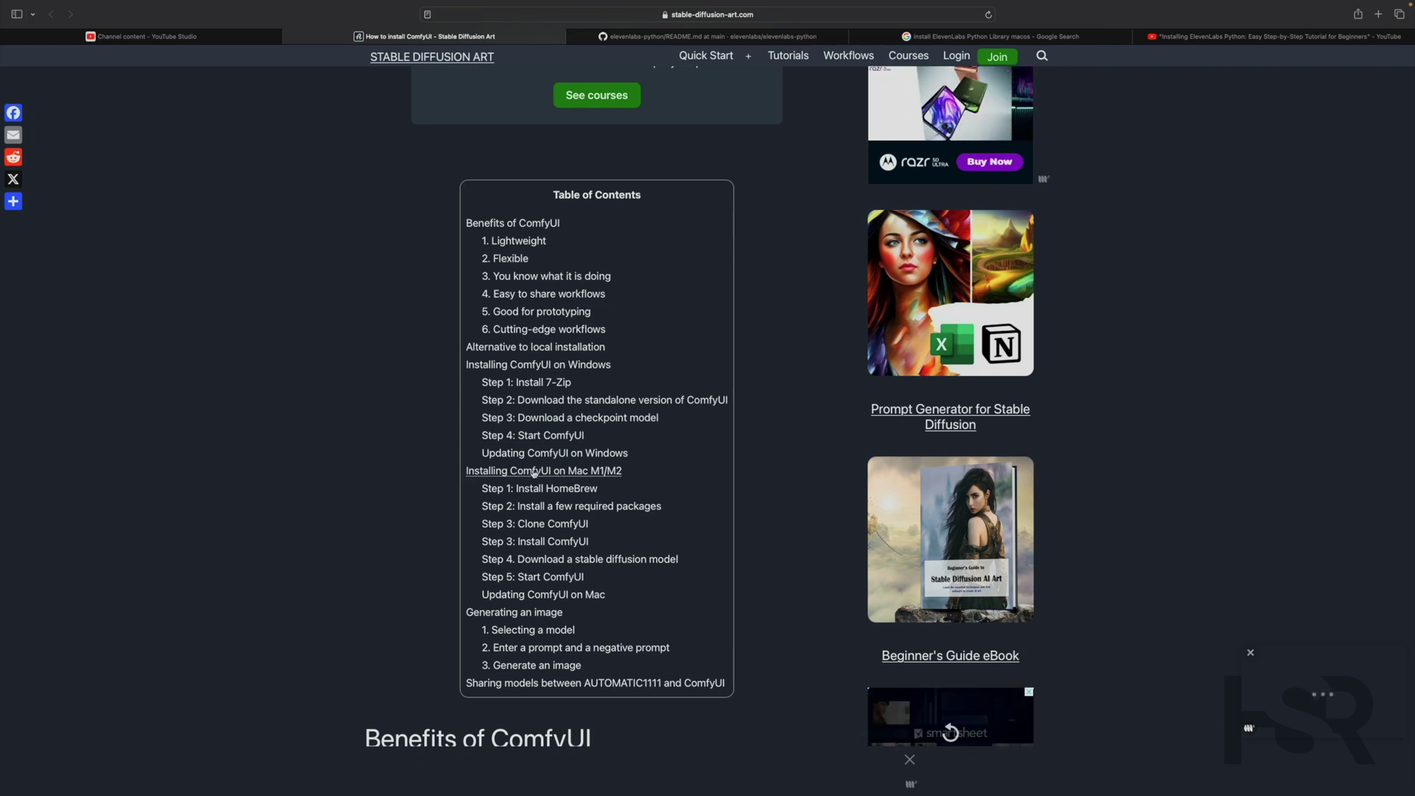
{"action": "left_click", "coordinate": [536, 471]}
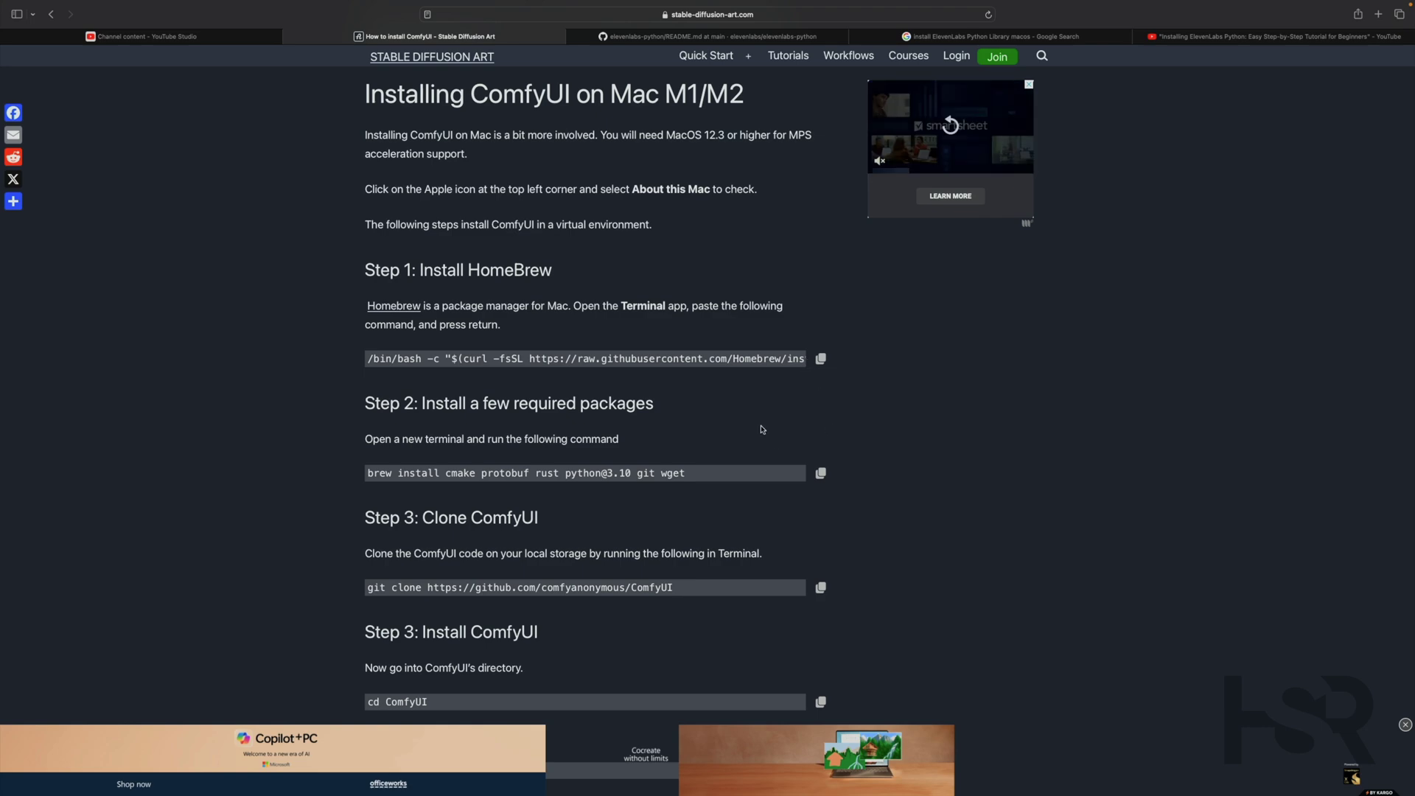
{"action": "key", "text": "ctrl+Left"}
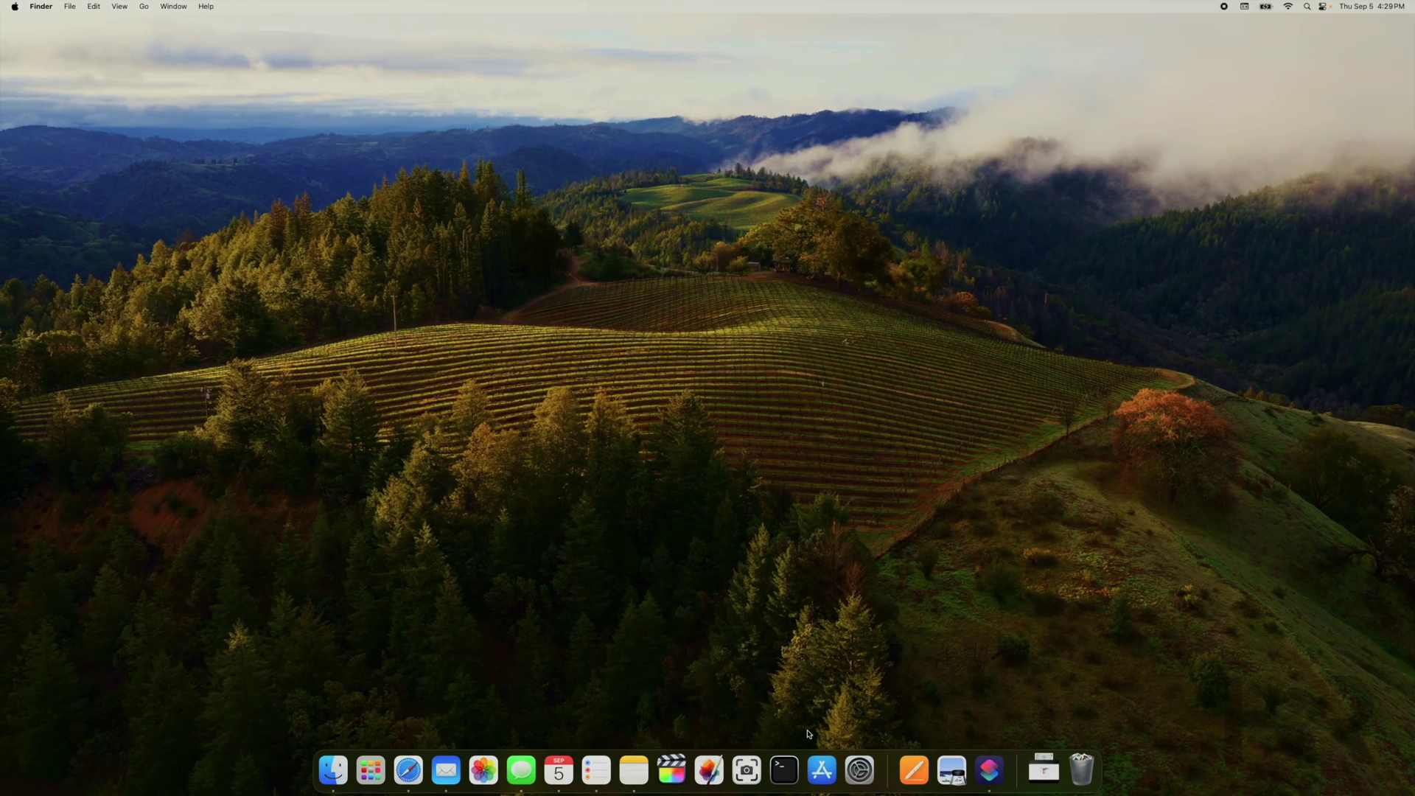
Open a Terminal window and run cd to go to the home folder.
{"action": "left_click", "coordinate": [784, 770]}
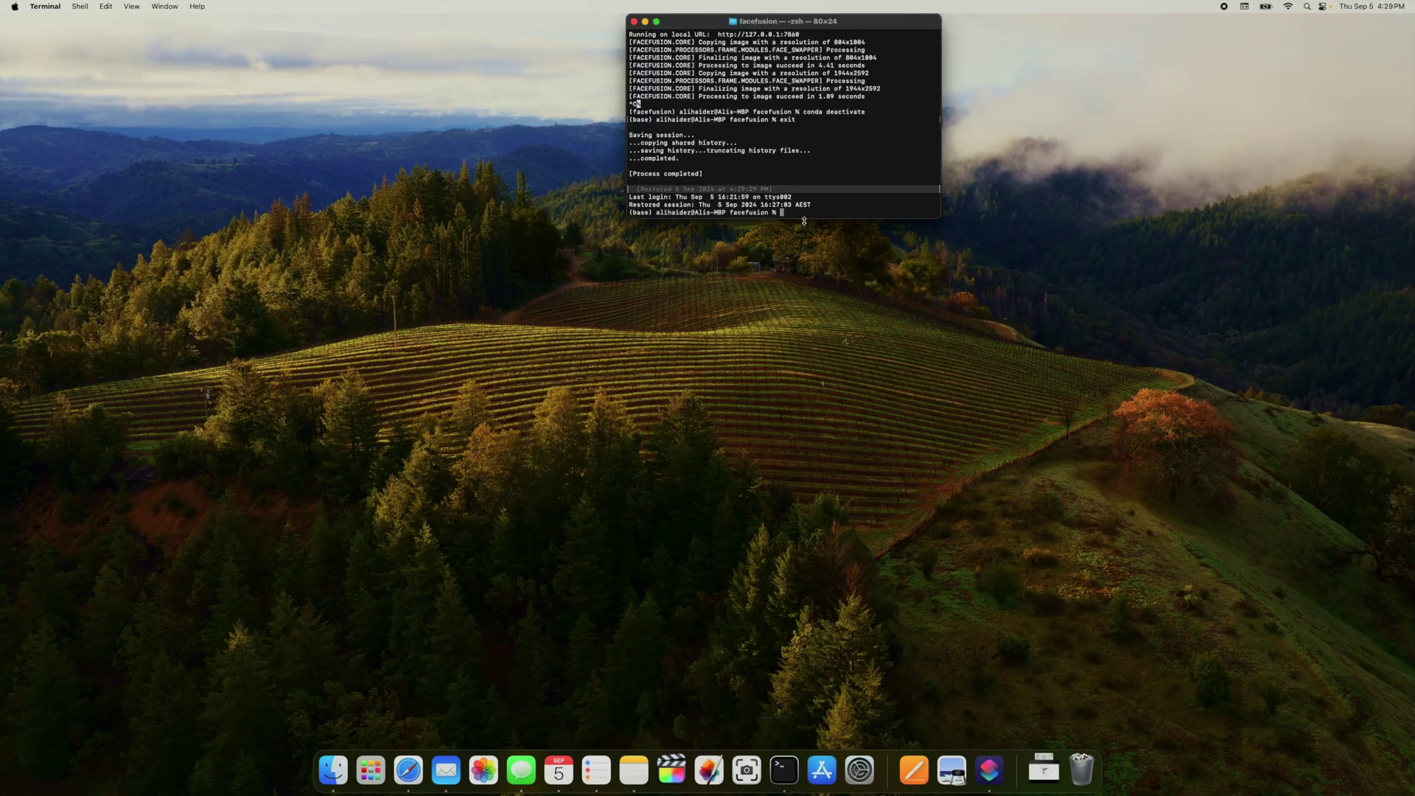
{"action": "type", "text": "cd"}
{"action": "key", "text": "Return"}
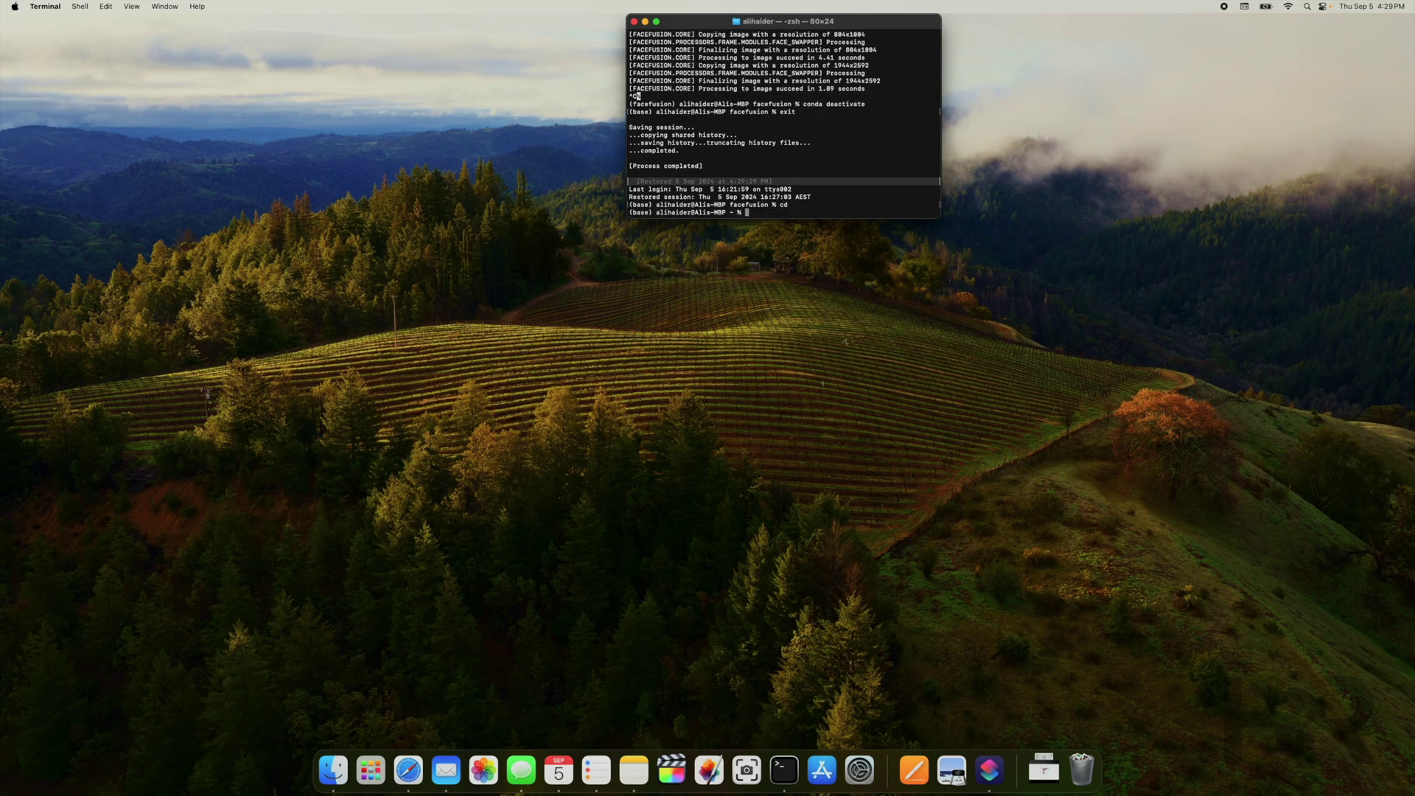
{"action": "key", "text": "ctrl+Right"}
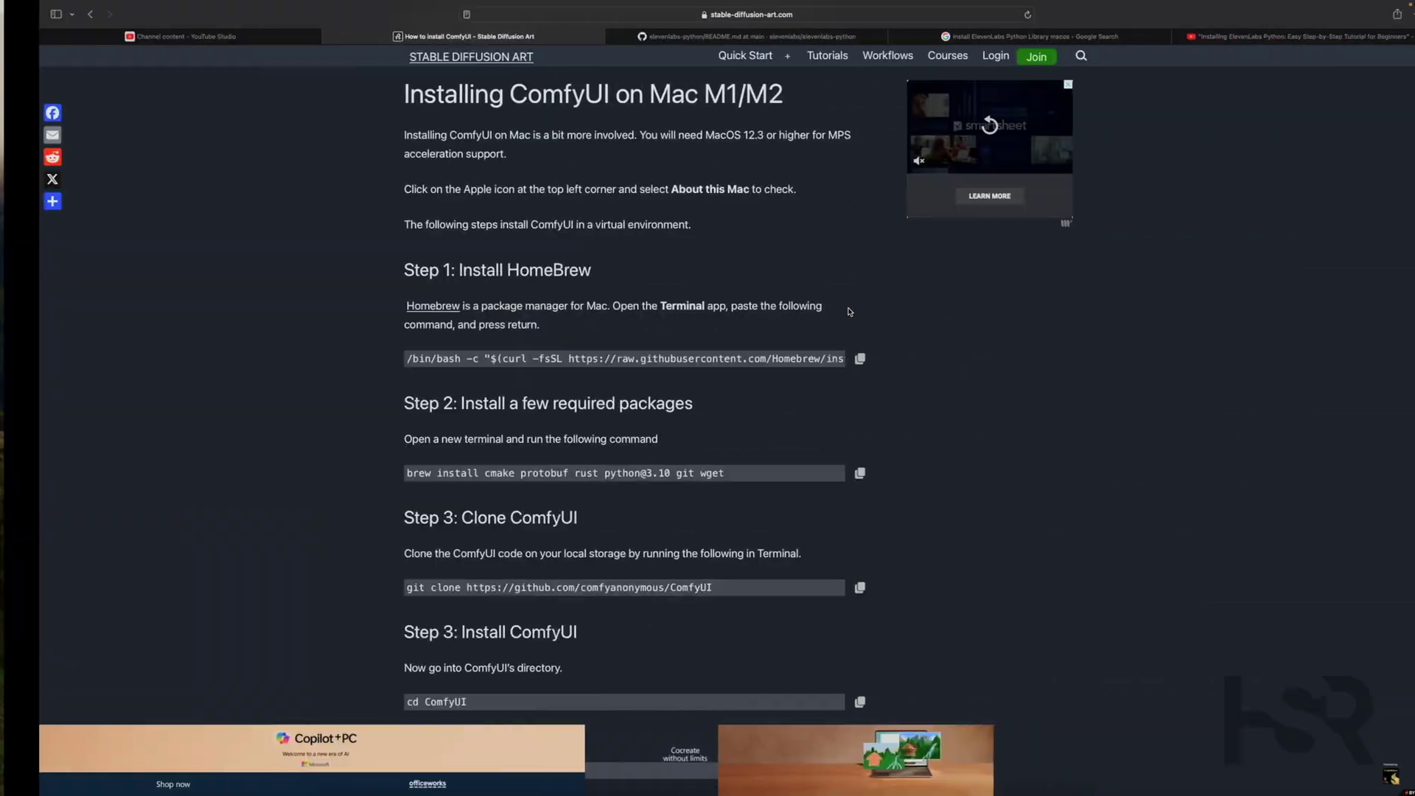
{"action": "key", "text": "ctrl+Left"}
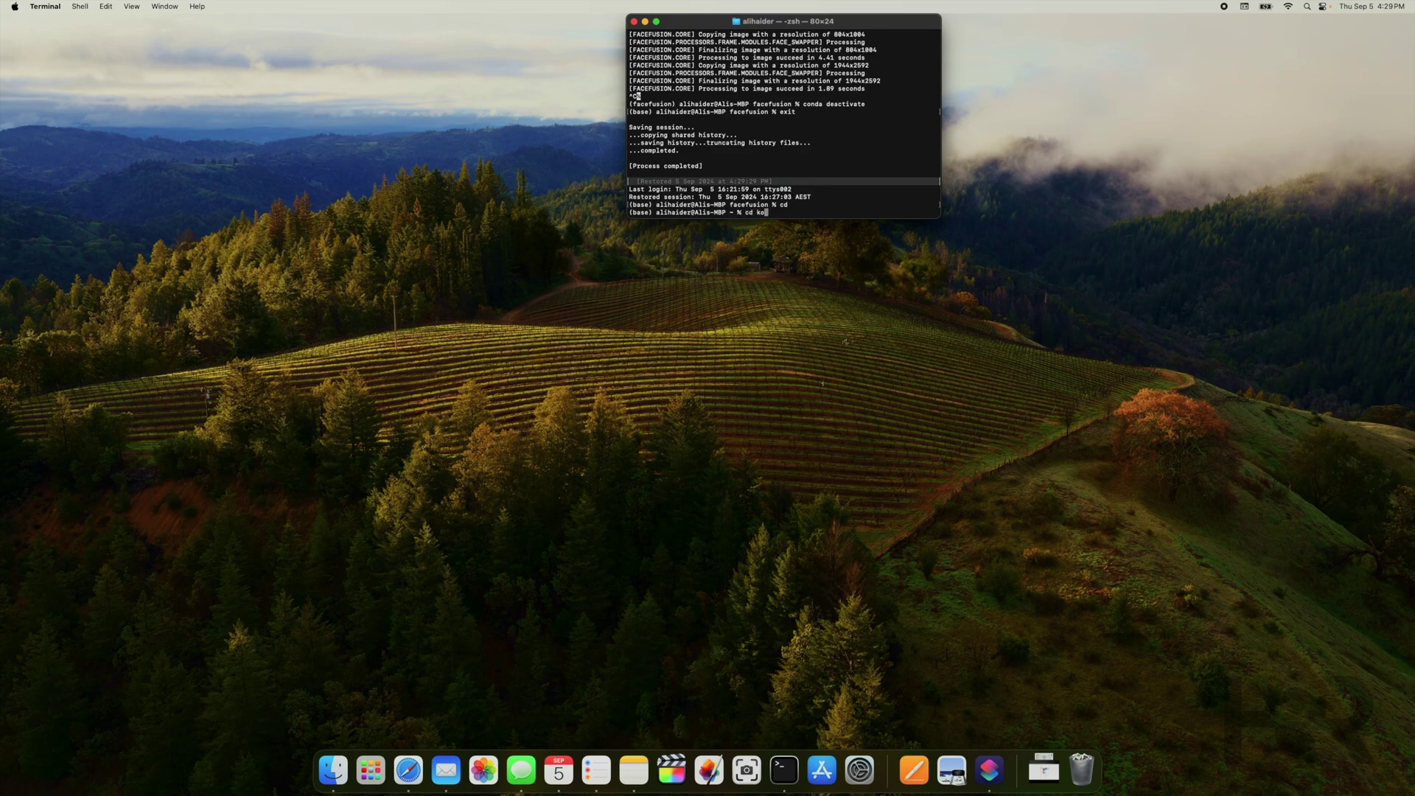
Move into the kohya folder and list its contents, which include ComfyUI.
{"action": "type", "text": "a"}
{"action": "key", "text": "Return"}
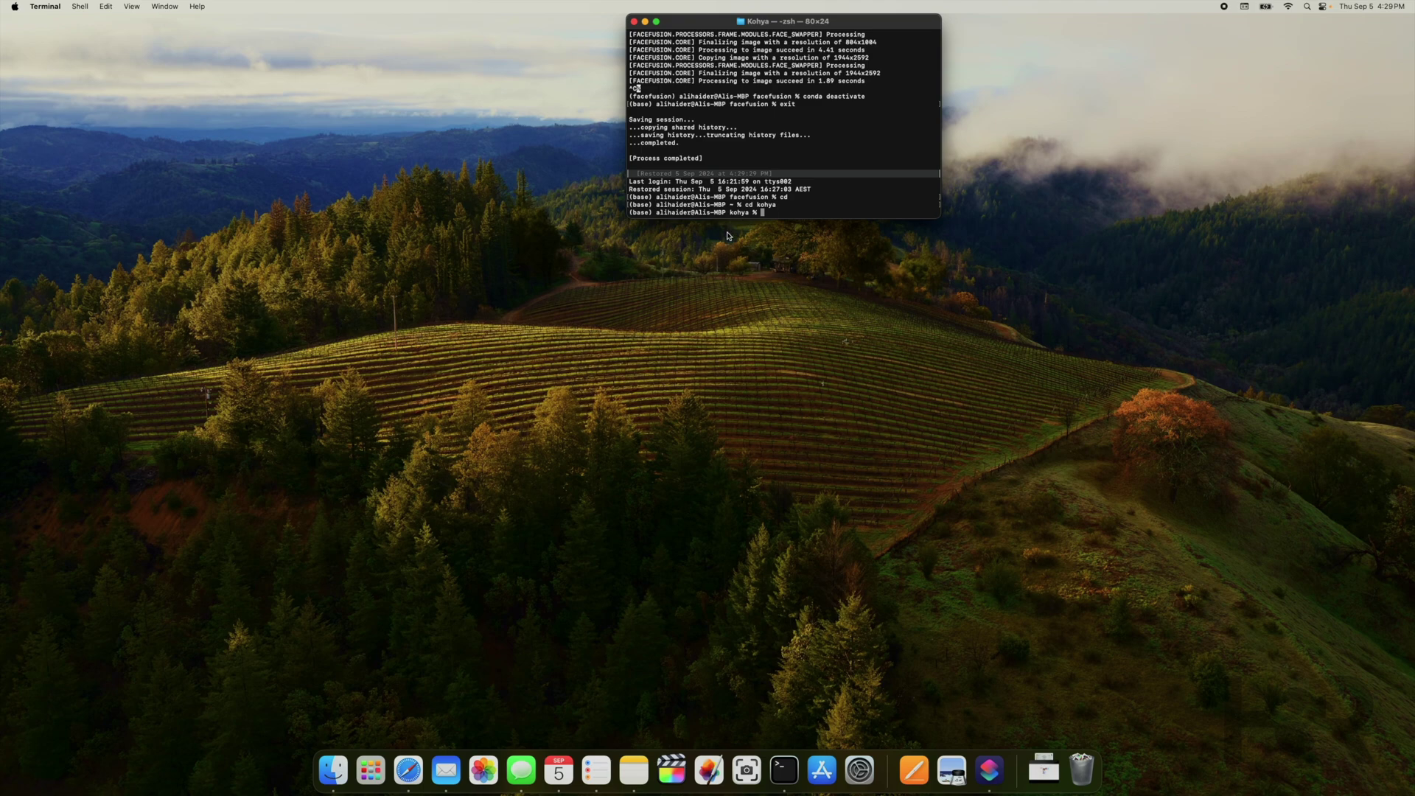
{"action": "type", "text": "ls"}
{"action": "key", "text": "Return"}
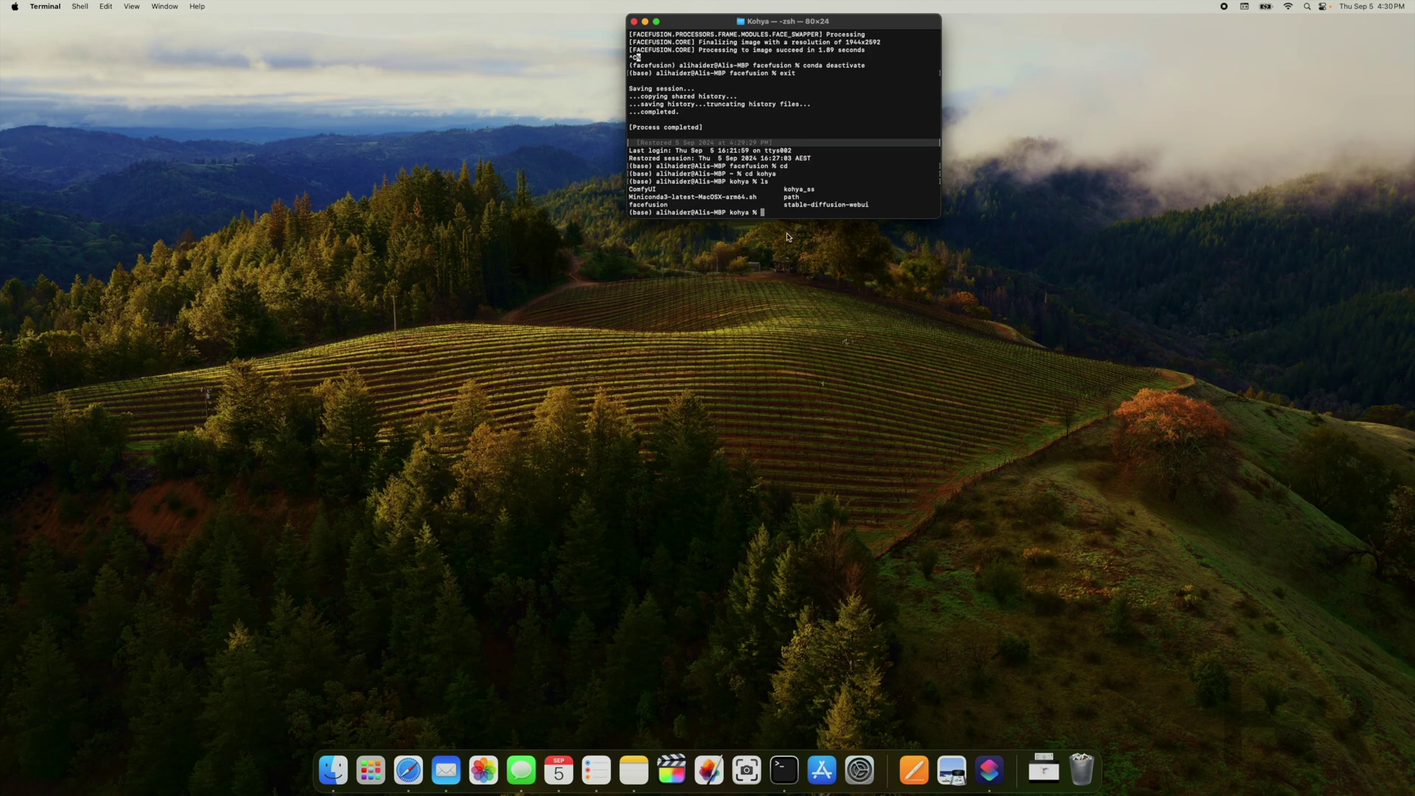
{"action": "key", "text": "ctrl+Right"}
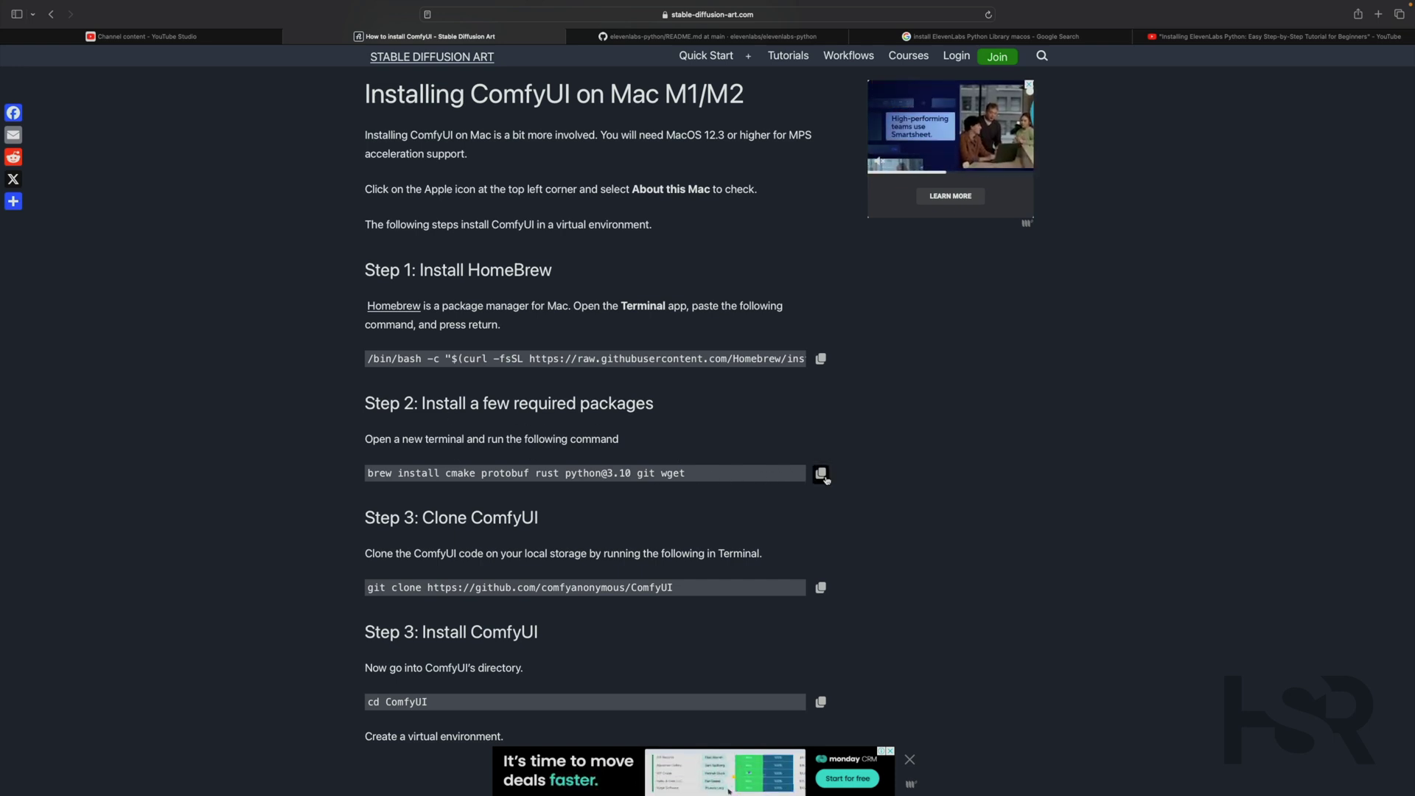
Paste the guide's brew install command into Terminal, erase it, and copy the git clone command.
{"action": "left_click", "coordinate": [821, 473]}
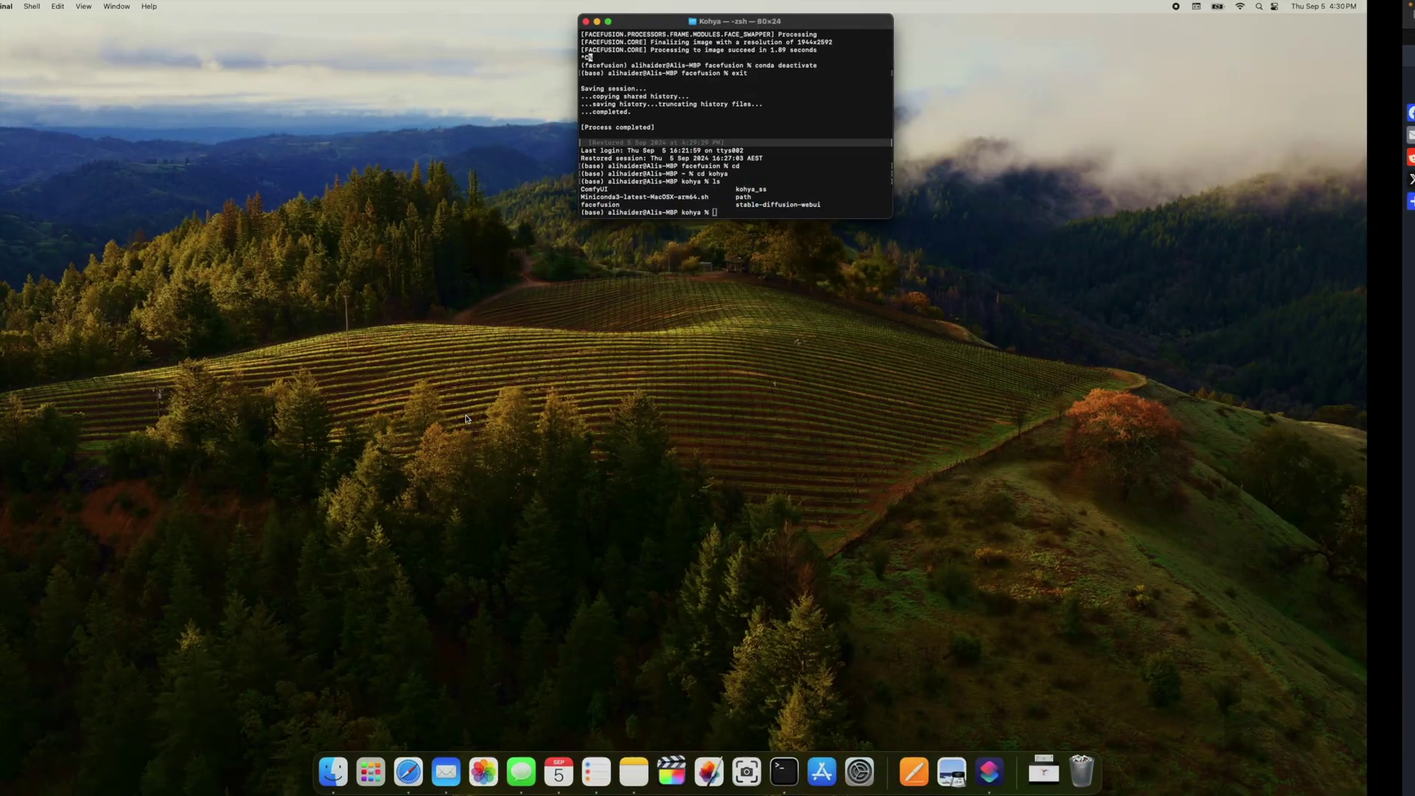
{"action": "key", "text": "super+v"}
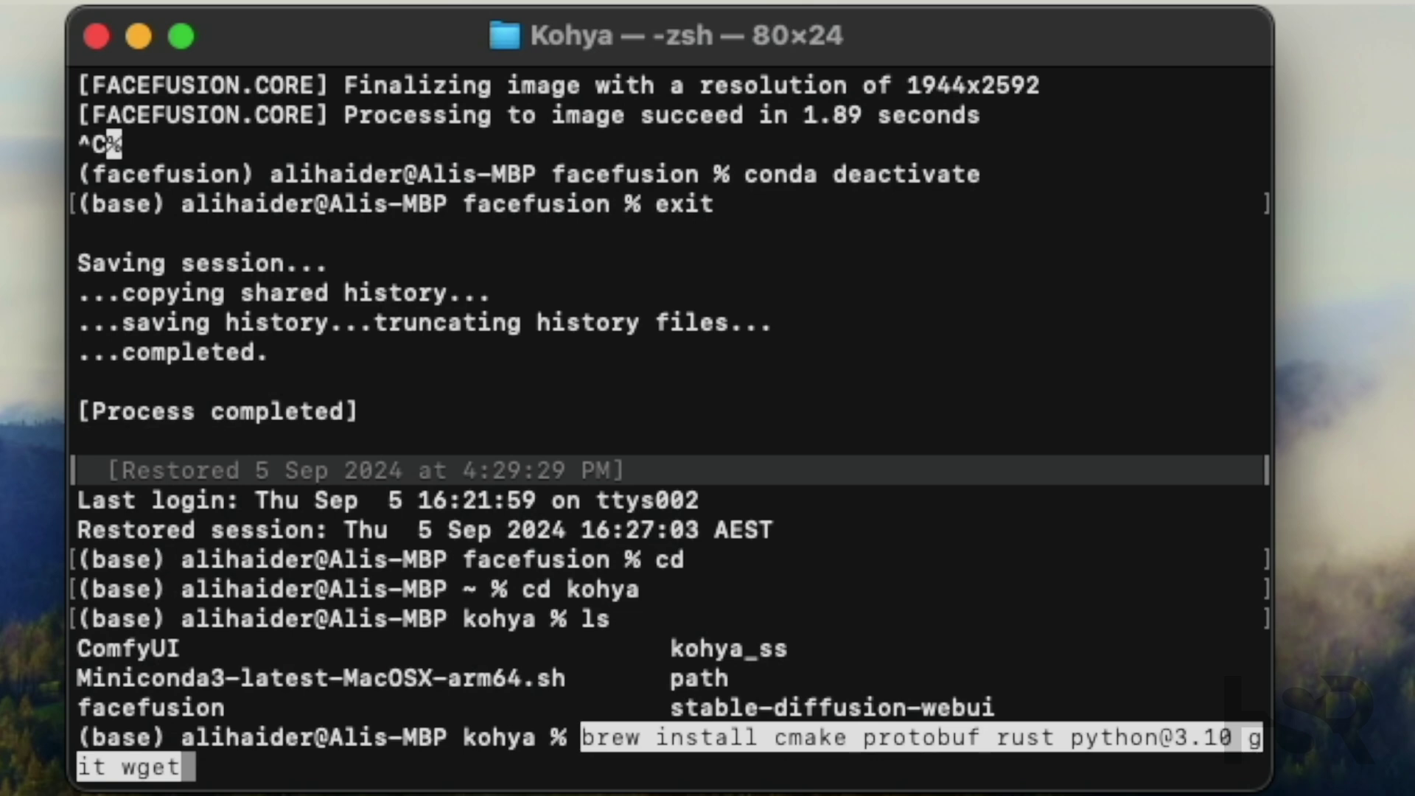
{"action": "key", "text": "BackSpace"}
{"action": "key", "text": "BackSpace"}
{"action": "key", "text": "BackSpace"}
{"action": "key", "text": "BackSpace"}
{"action": "key", "text": "BackSpace"}
{"action": "key", "text": "BackSpace"}
{"action": "key", "text": "BackSpace"}
{"action": "key", "text": "BackSpace"}
{"action": "key", "text": "BackSpace"}
{"action": "key", "text": "BackSpace"}
{"action": "key", "text": "BackSpace"}
{"action": "key", "text": "BackSpace"}
{"action": "key", "text": "BackSpace"}
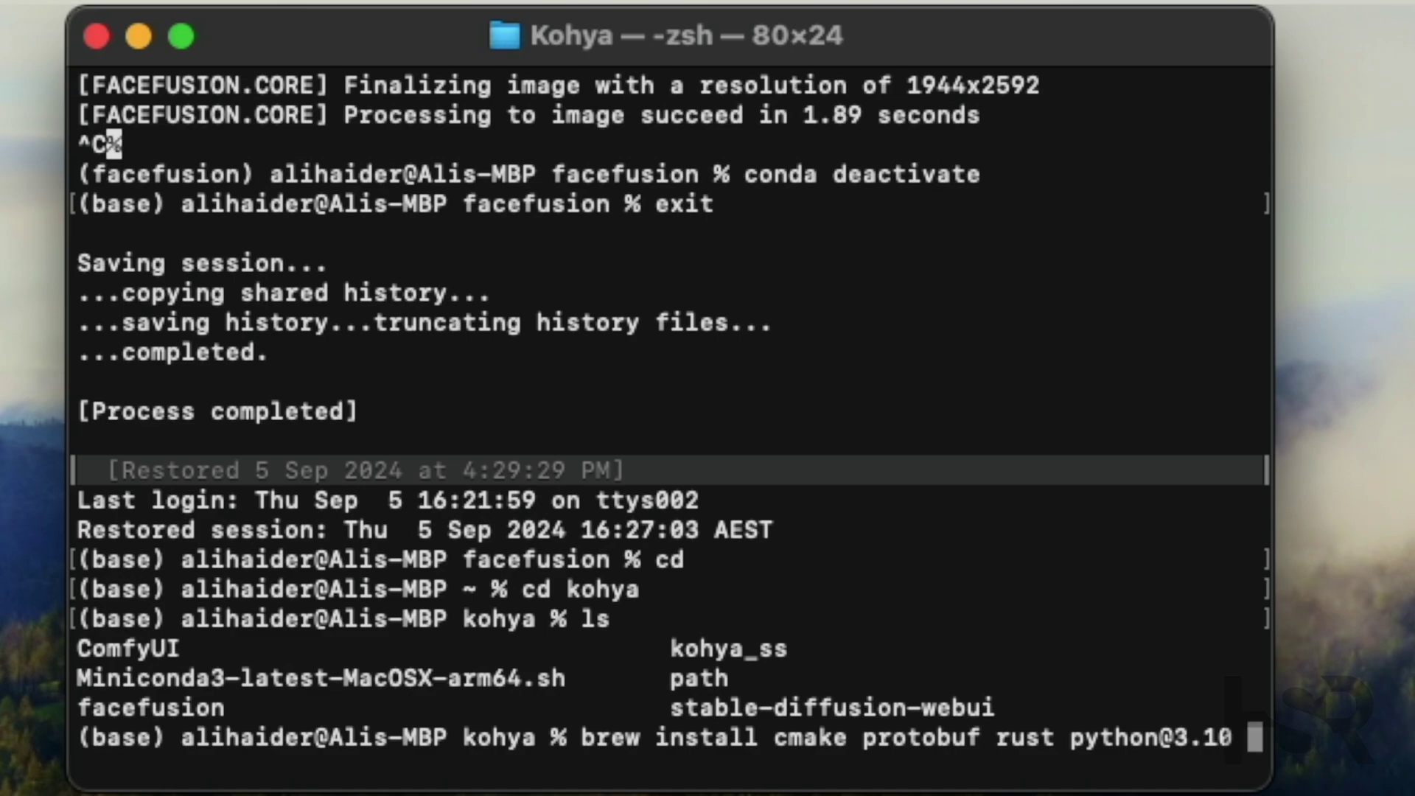
{"action": "key", "text": "BackSpace"}
{"action": "key", "text": "BackSpace"}
{"action": "key", "text": "BackSpace"}
{"action": "key", "text": "BackSpace"}
{"action": "key", "text": "BackSpace"}
{"action": "key", "text": "BackSpace"}
{"action": "key", "text": "BackSpace"}
{"action": "key", "text": "BackSpace"}
{"action": "key", "text": "BackSpace"}
{"action": "key", "text": "BackSpace"}
{"action": "key", "text": "BackSpace"}
{"action": "key", "text": "BackSpace"}
{"action": "key", "text": "BackSpace"}
{"action": "key", "text": "BackSpace"}
{"action": "key", "text": "BackSpace"}
{"action": "key", "text": "BackSpace"}
{"action": "key", "text": "BackSpace"}
{"action": "key", "text": "BackSpace"}
{"action": "key", "text": "BackSpace"}
{"action": "key", "text": "BackSpace"}
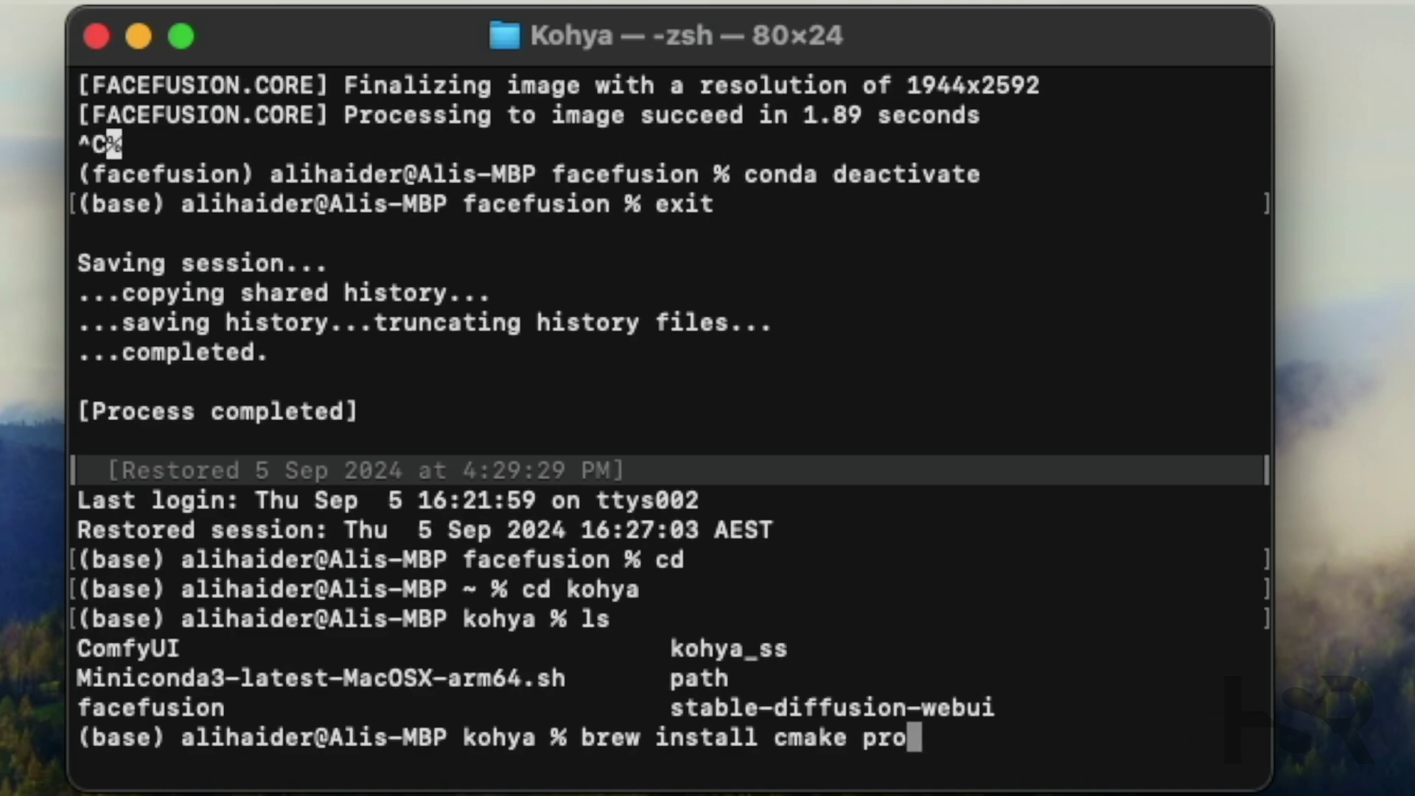
{"action": "key", "text": "BackSpace"}
{"action": "key", "text": "BackSpace"}
{"action": "key", "text": "BackSpace"}
{"action": "key", "text": "BackSpace"}
{"action": "key", "text": "BackSpace"}
{"action": "key", "text": "BackSpace"}
{"action": "key", "text": "BackSpace"}
{"action": "key", "text": "BackSpace"}
{"action": "key", "text": "BackSpace"}
{"action": "key", "text": "BackSpace"}
{"action": "key", "text": "BackSpace"}
{"action": "key", "text": "BackSpace"}
{"action": "key", "text": "BackSpace"}
{"action": "key", "text": "BackSpace"}
{"action": "key", "text": "BackSpace"}
{"action": "key", "text": "BackSpace"}
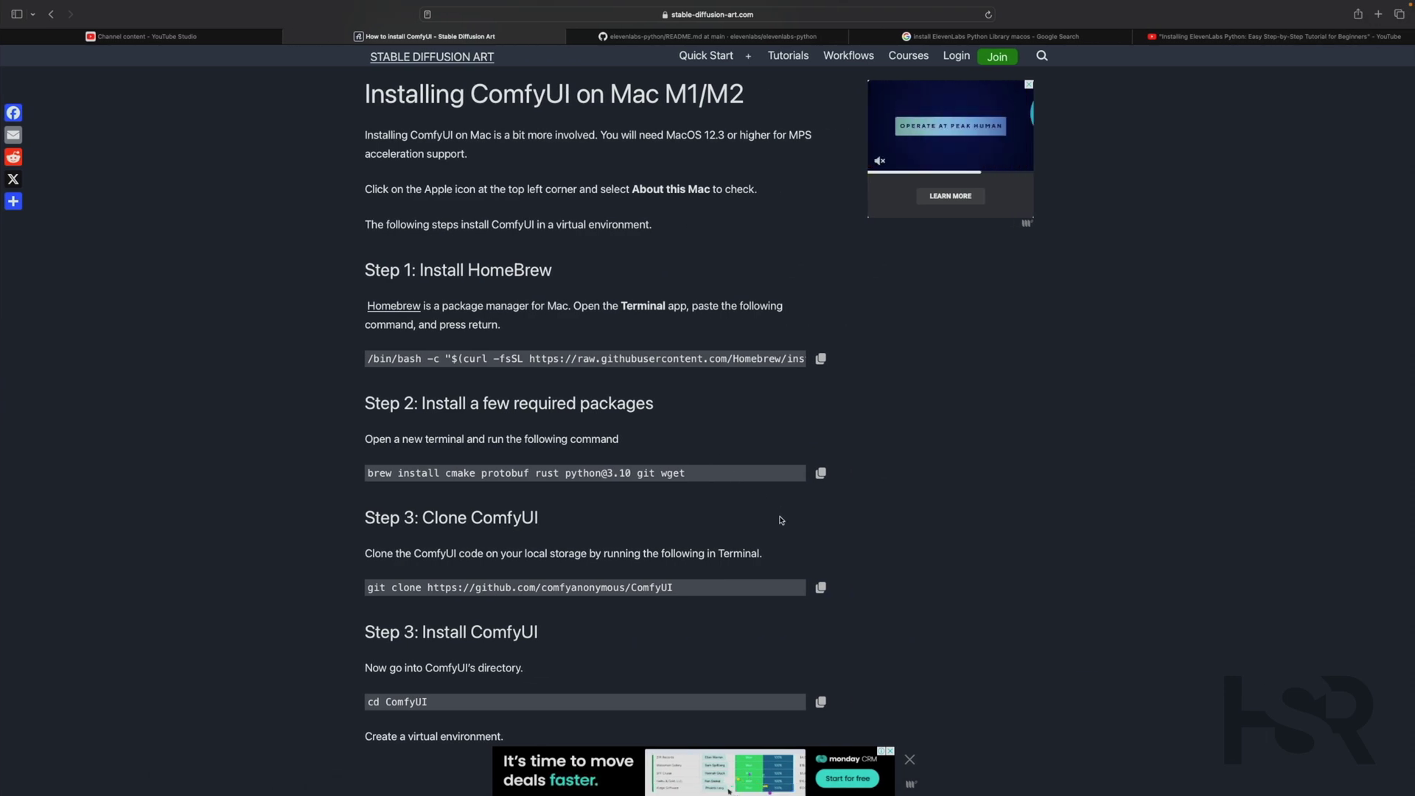
{"action": "scroll", "coordinate": [780, 520], "scroll_direction": "down", "scroll_amount": 4}
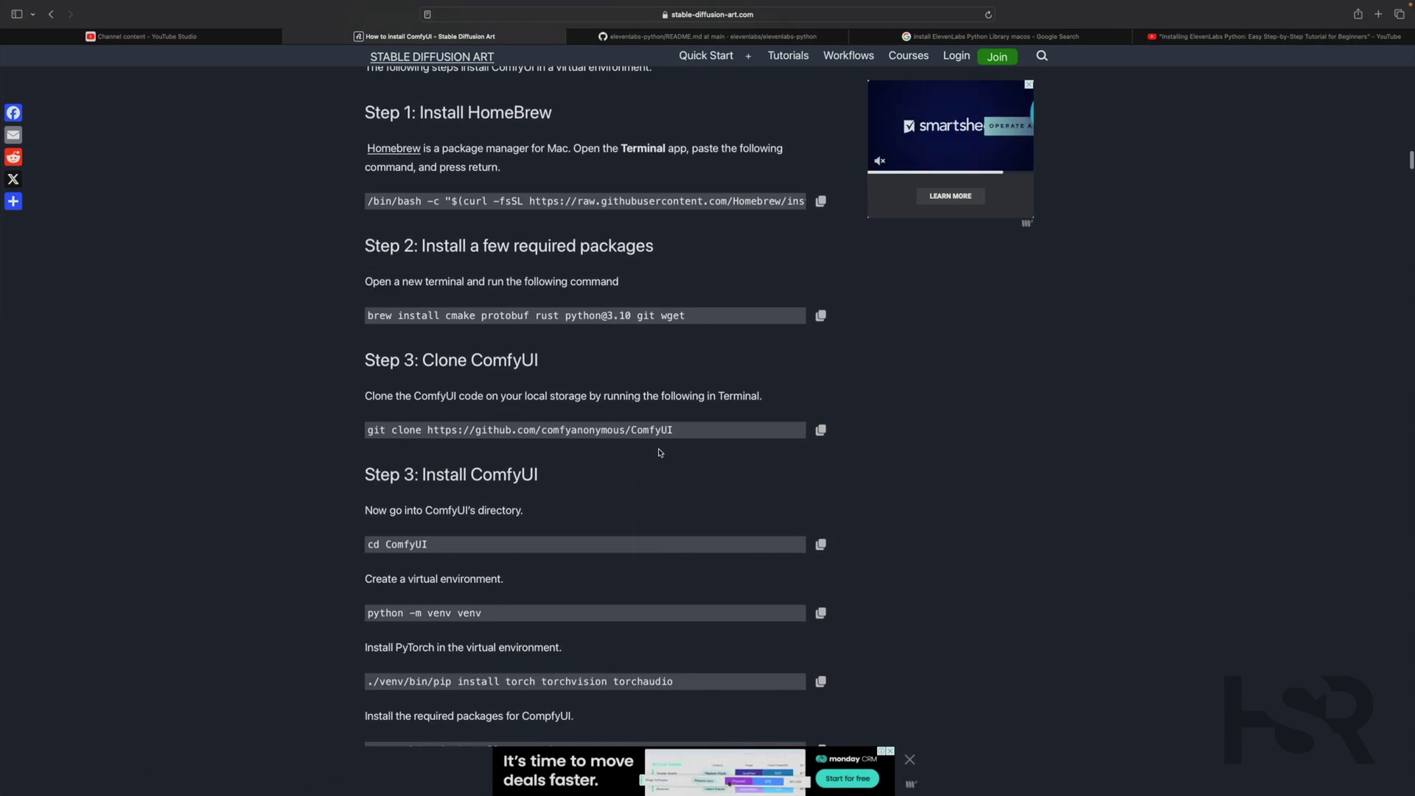
{"action": "left_click", "coordinate": [825, 436]}
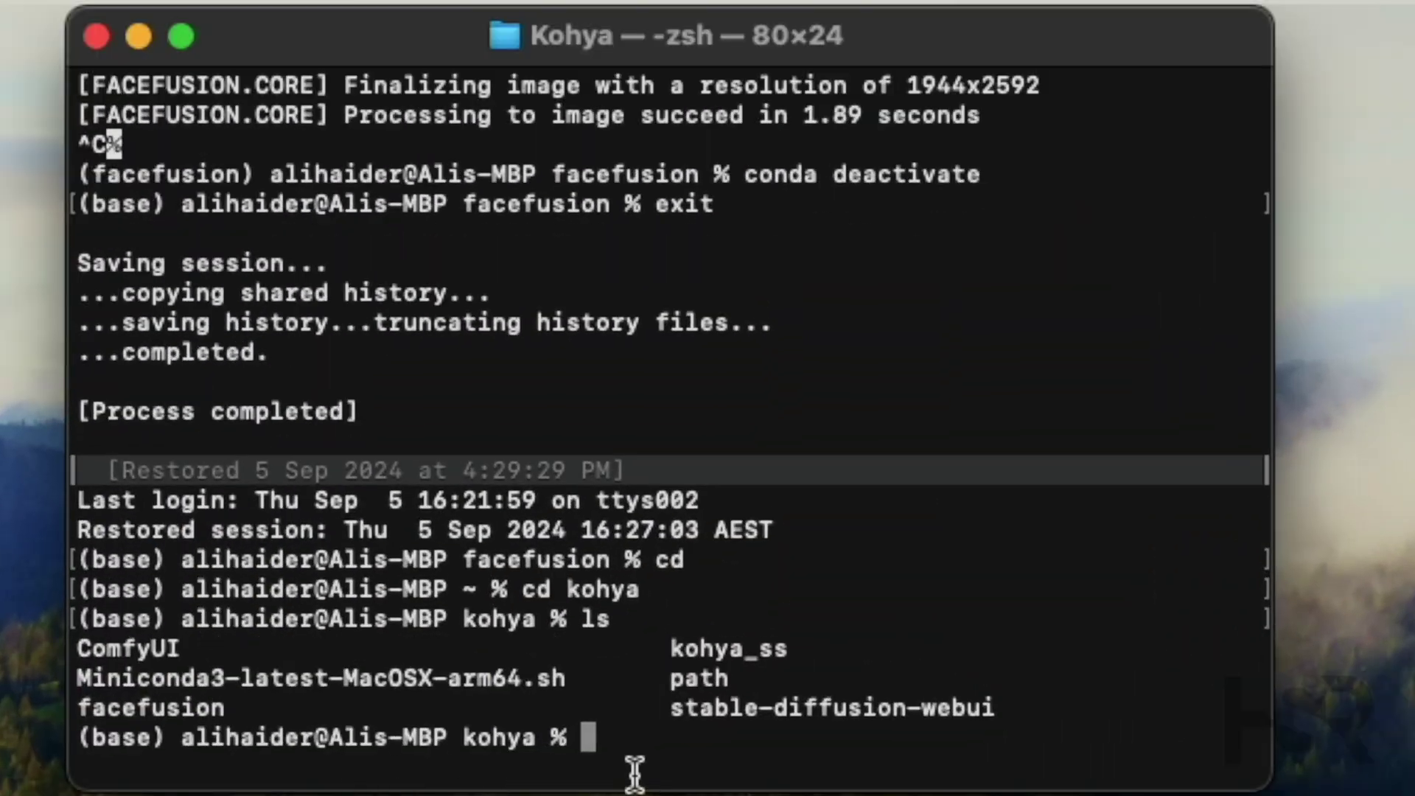
Enter the comfyui folder and list its contents, showing venv, then view the Install ComfyUI steps.
{"action": "type", "text": "cd co"}
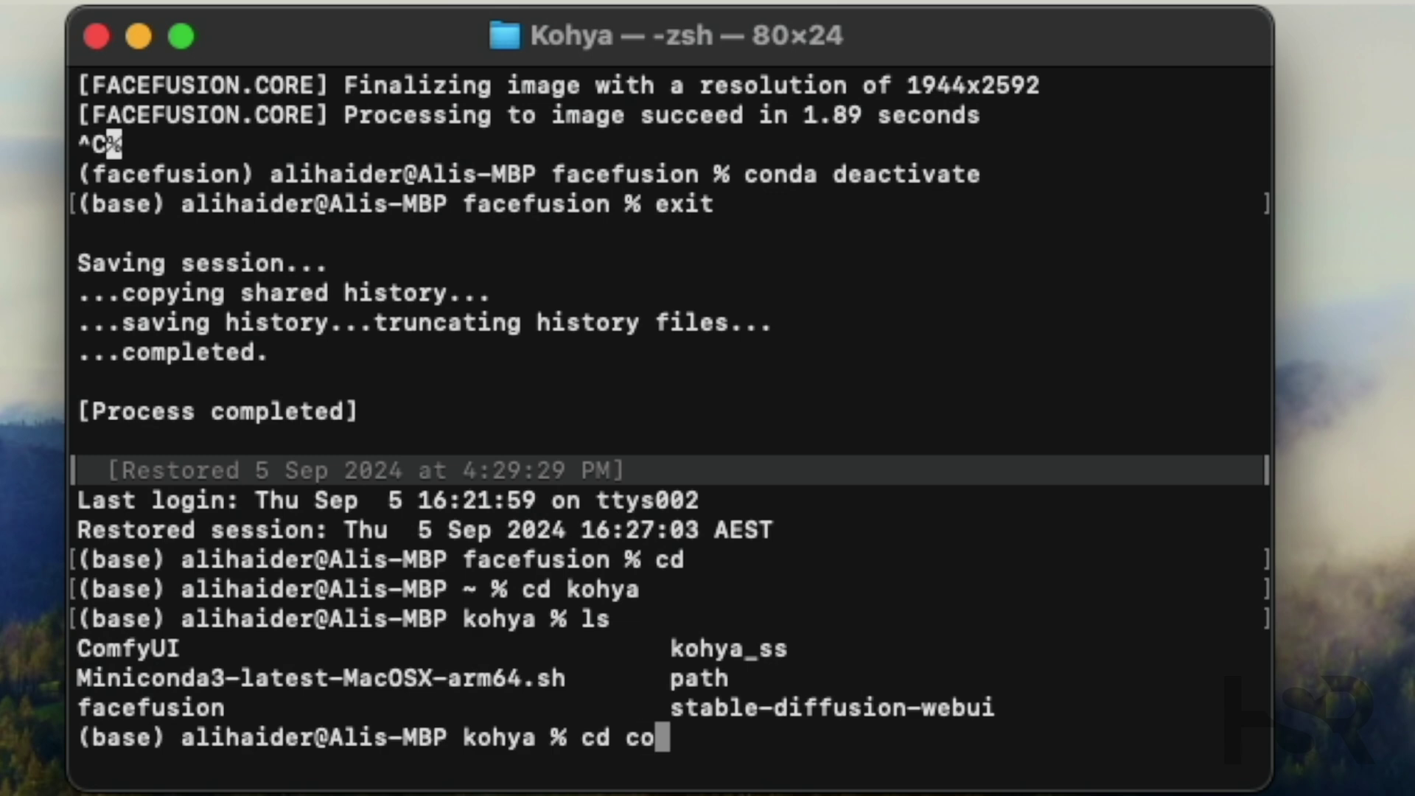
{"action": "type", "text": "mfyui"}
{"action": "key", "text": "Return"}
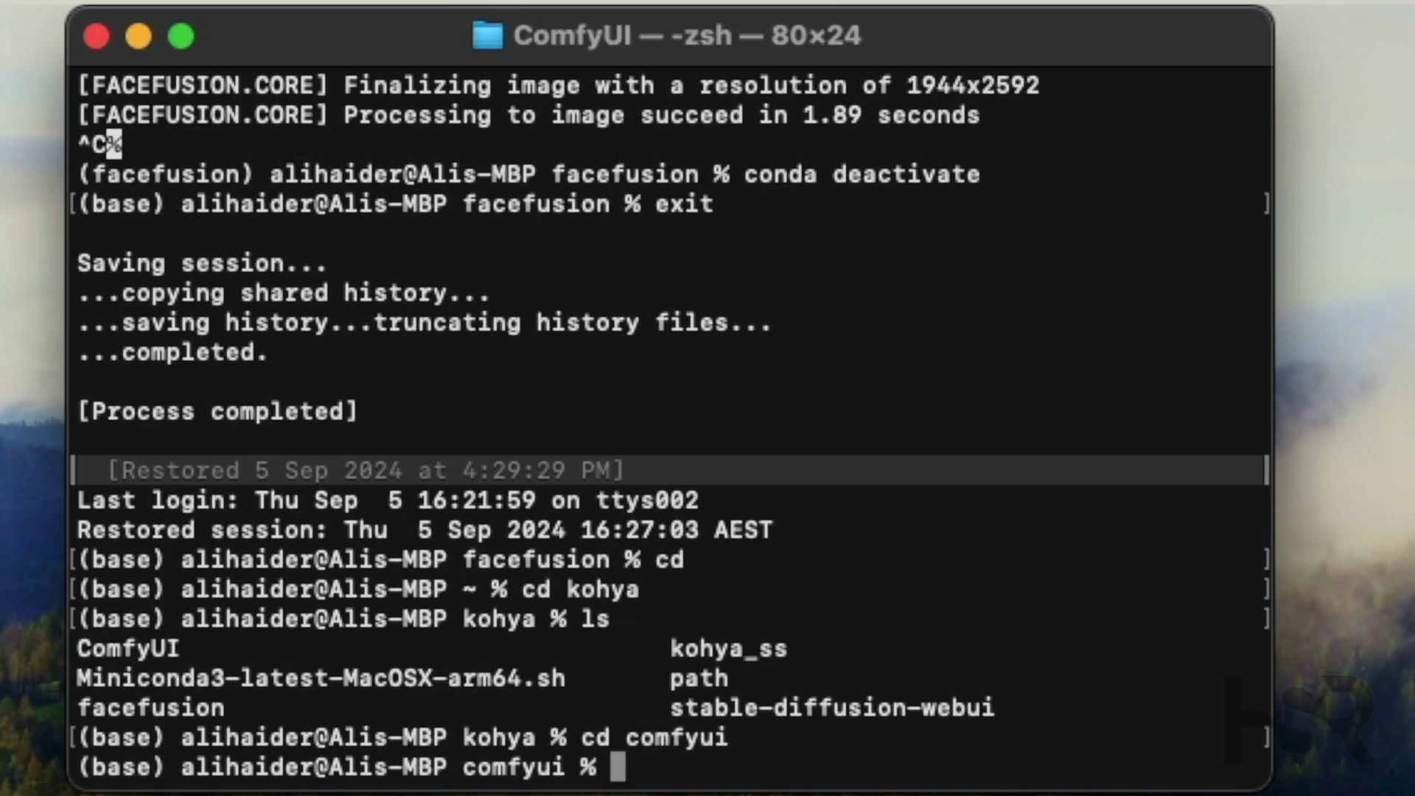
{"action": "type", "text": "ls"}
{"action": "key", "text": "Return"}
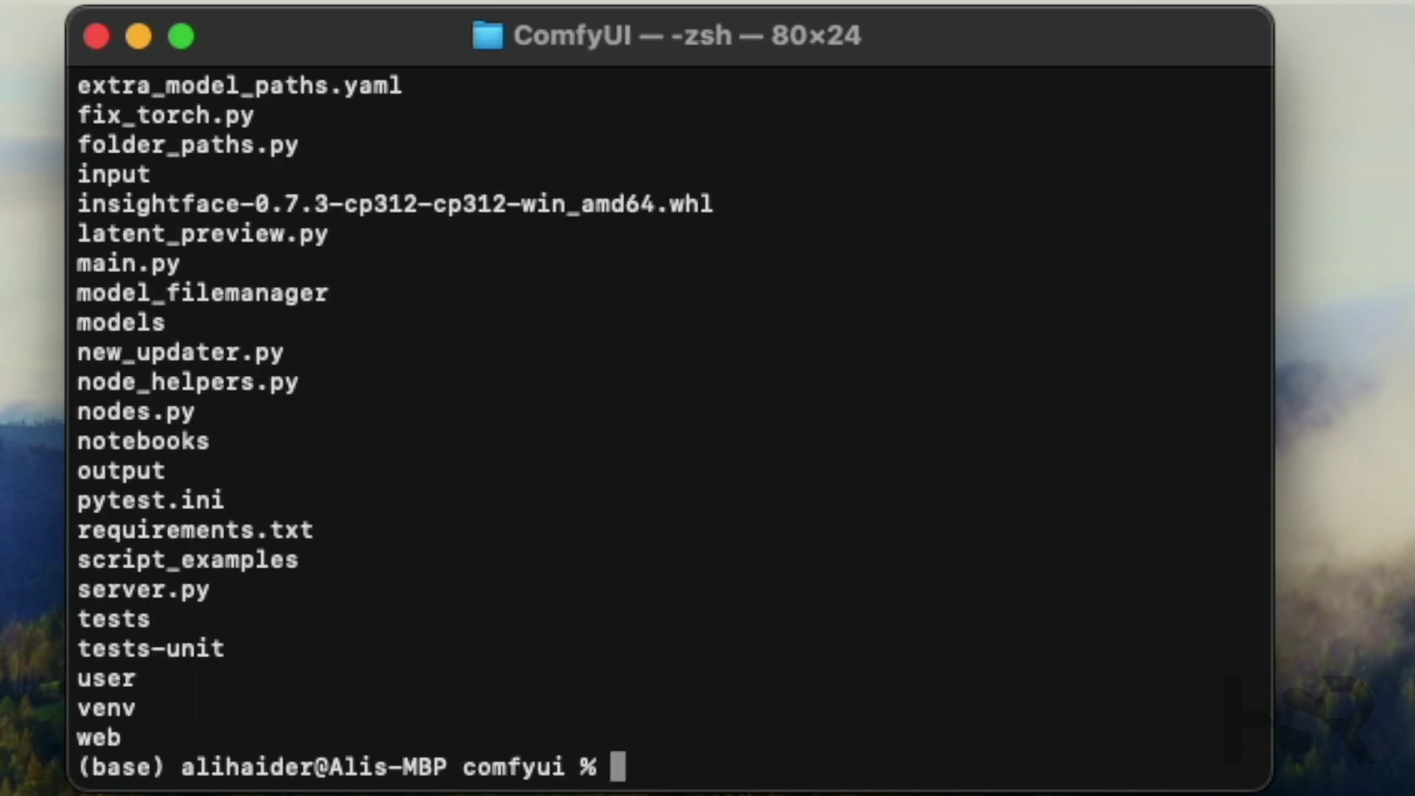
{"action": "scroll", "coordinate": [294, 452], "scroll_direction": "up", "scroll_amount": 4}
{"action": "scroll", "coordinate": [310, 445], "scroll_direction": "down", "scroll_amount": 4}
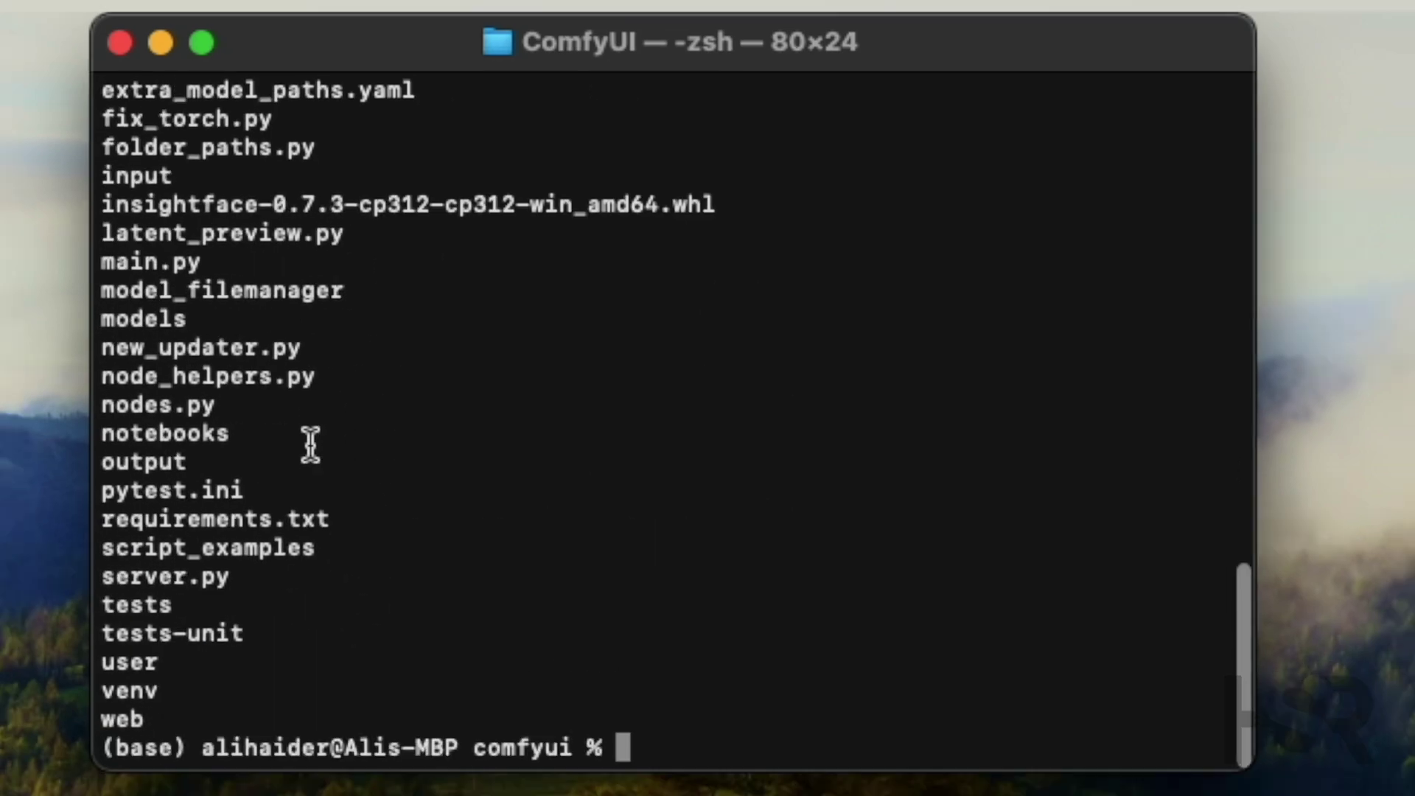
{"action": "key", "text": "ctrl+Right"}
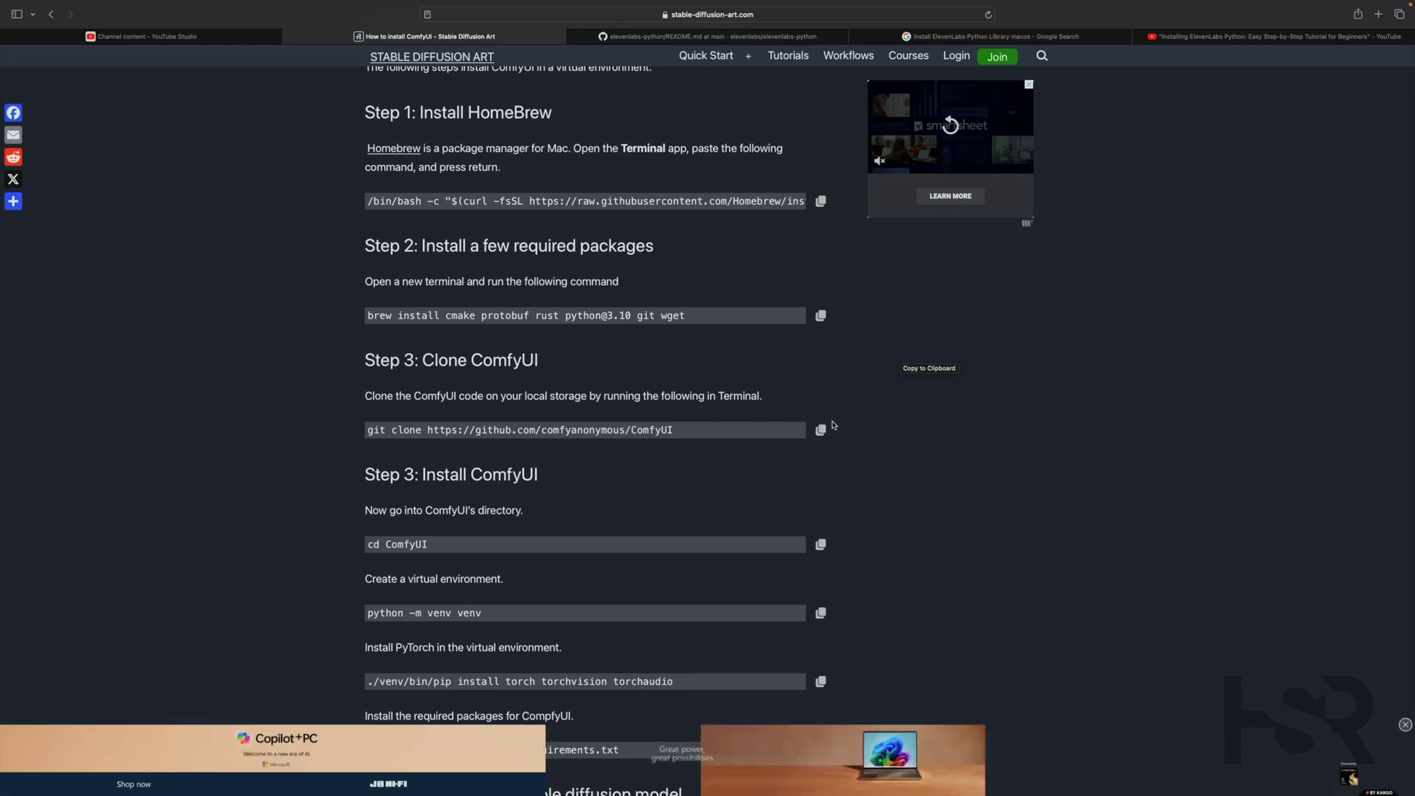
{"action": "scroll", "coordinate": [881, 432], "scroll_direction": "down", "scroll_amount": 5}
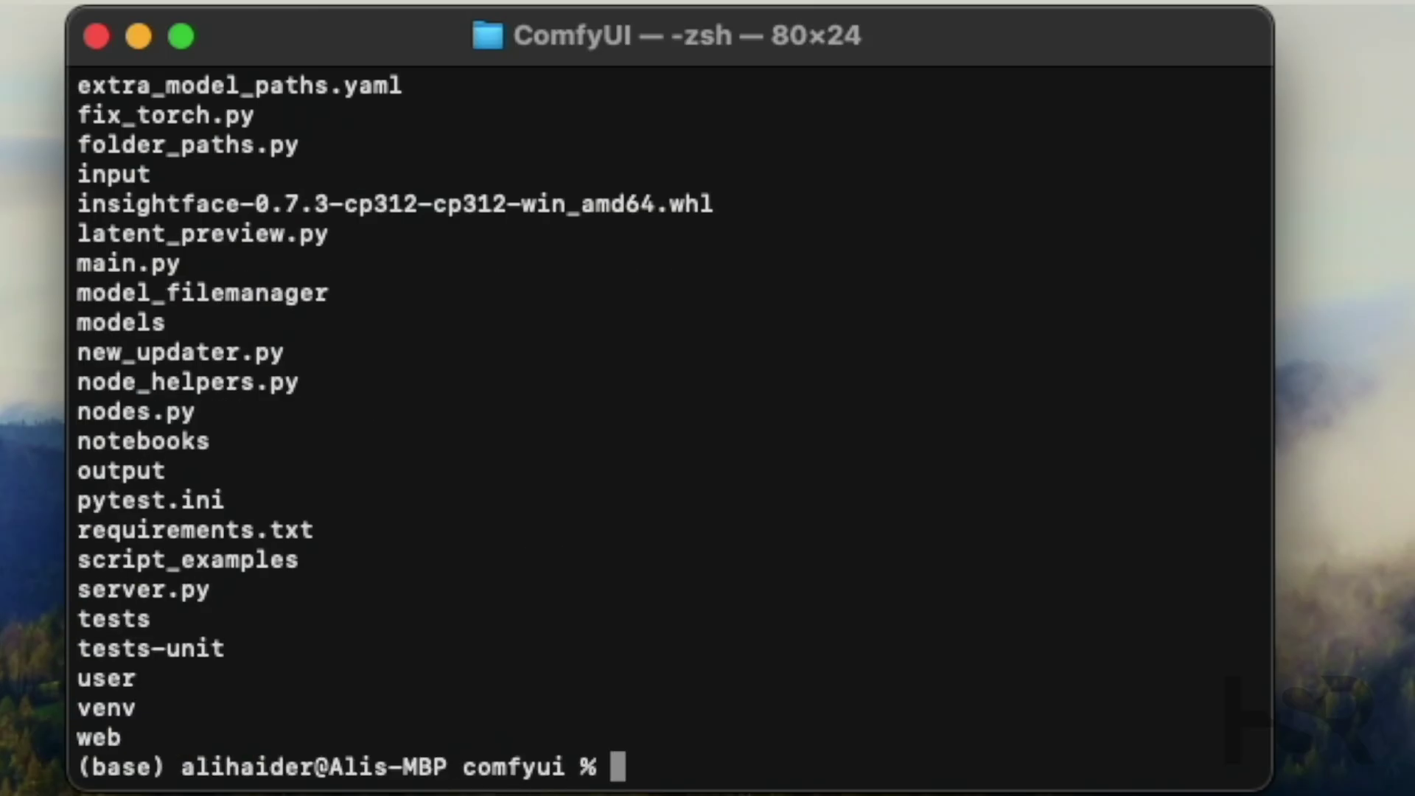
{"action": "key", "text": "ctrl+Right"}
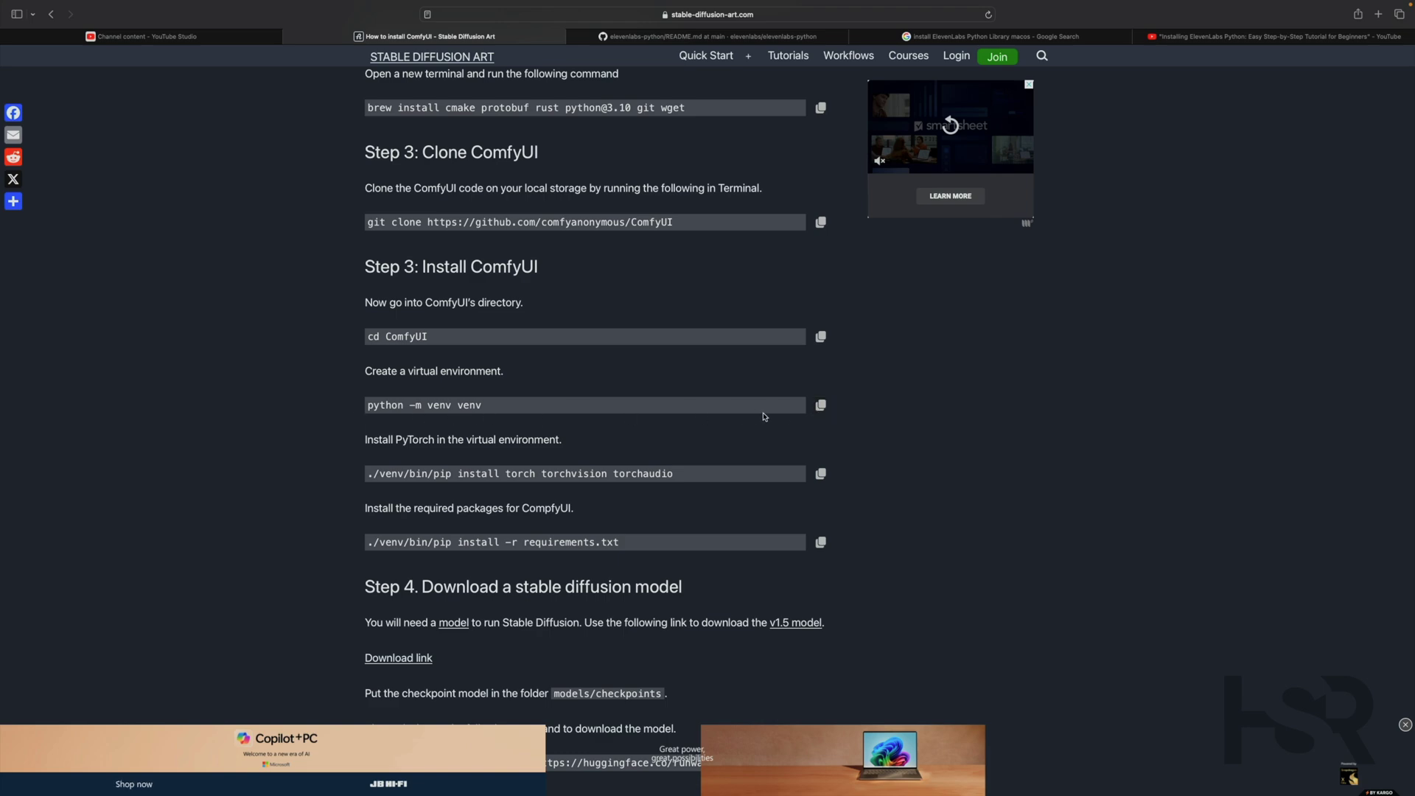
Paste the guide's python -m venv venv command at Terminal's comfyui prompt.
{"action": "left_click", "coordinate": [821, 405]}
{"action": "key", "text": "ctrl+Left"}
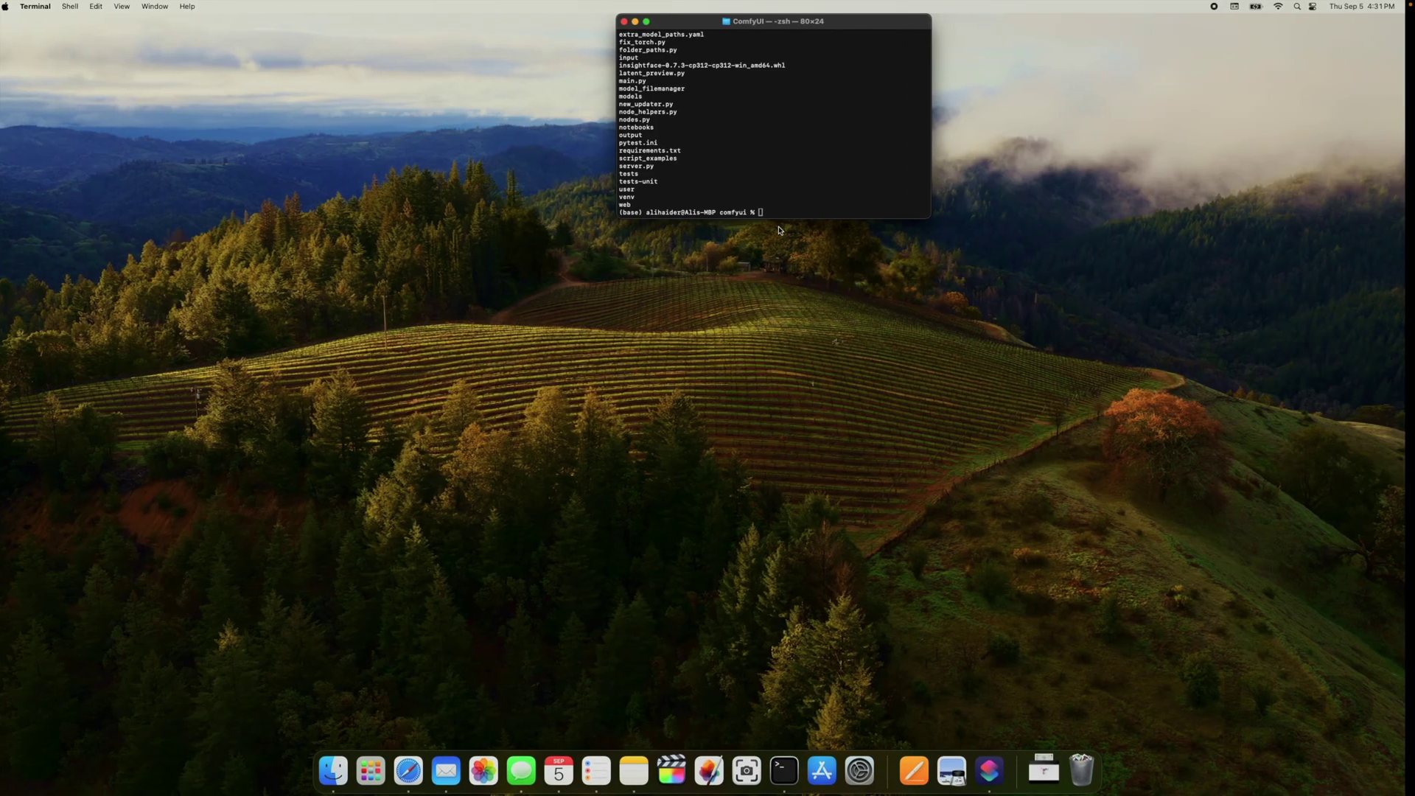
{"action": "key", "text": "super+v"}
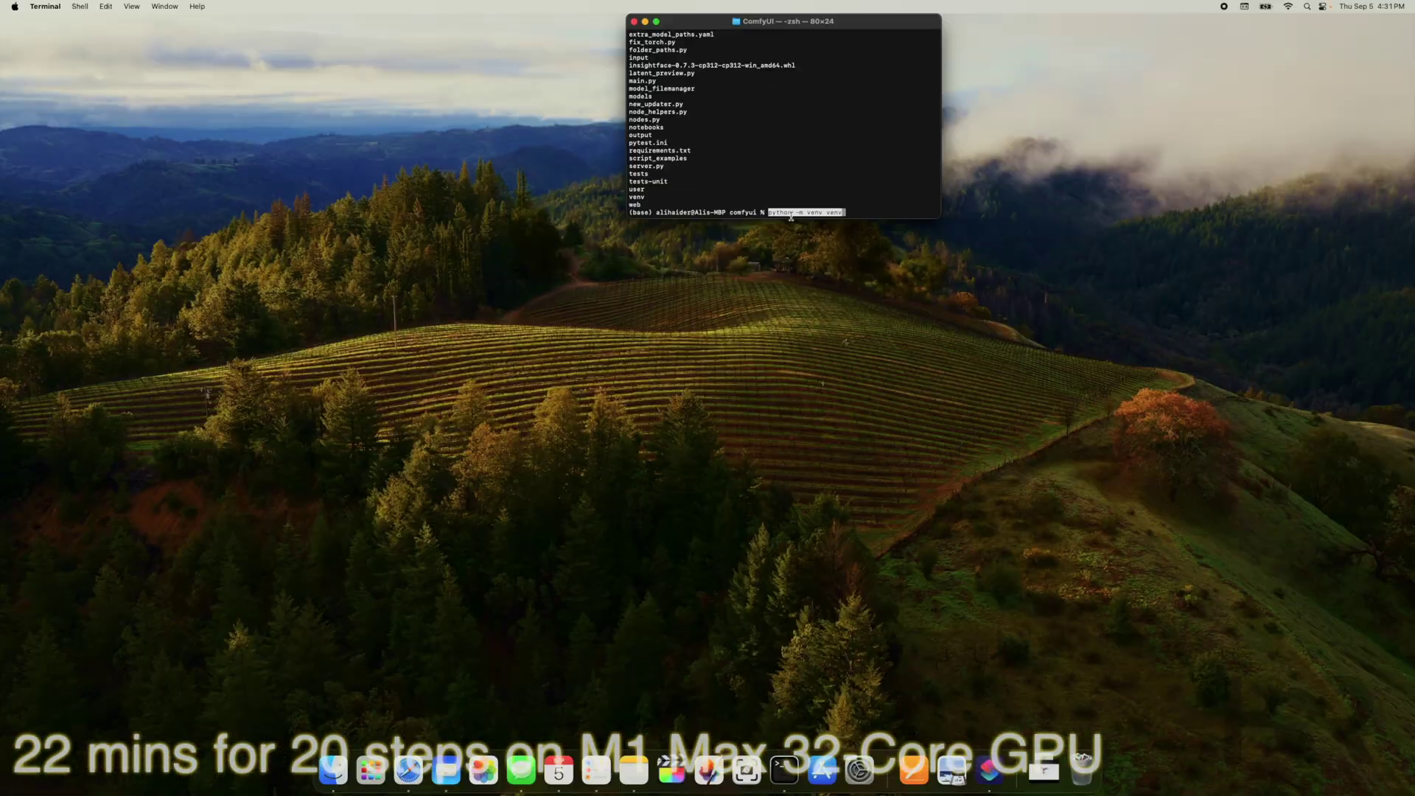
{"action": "key", "text": "ctrl+Right"}
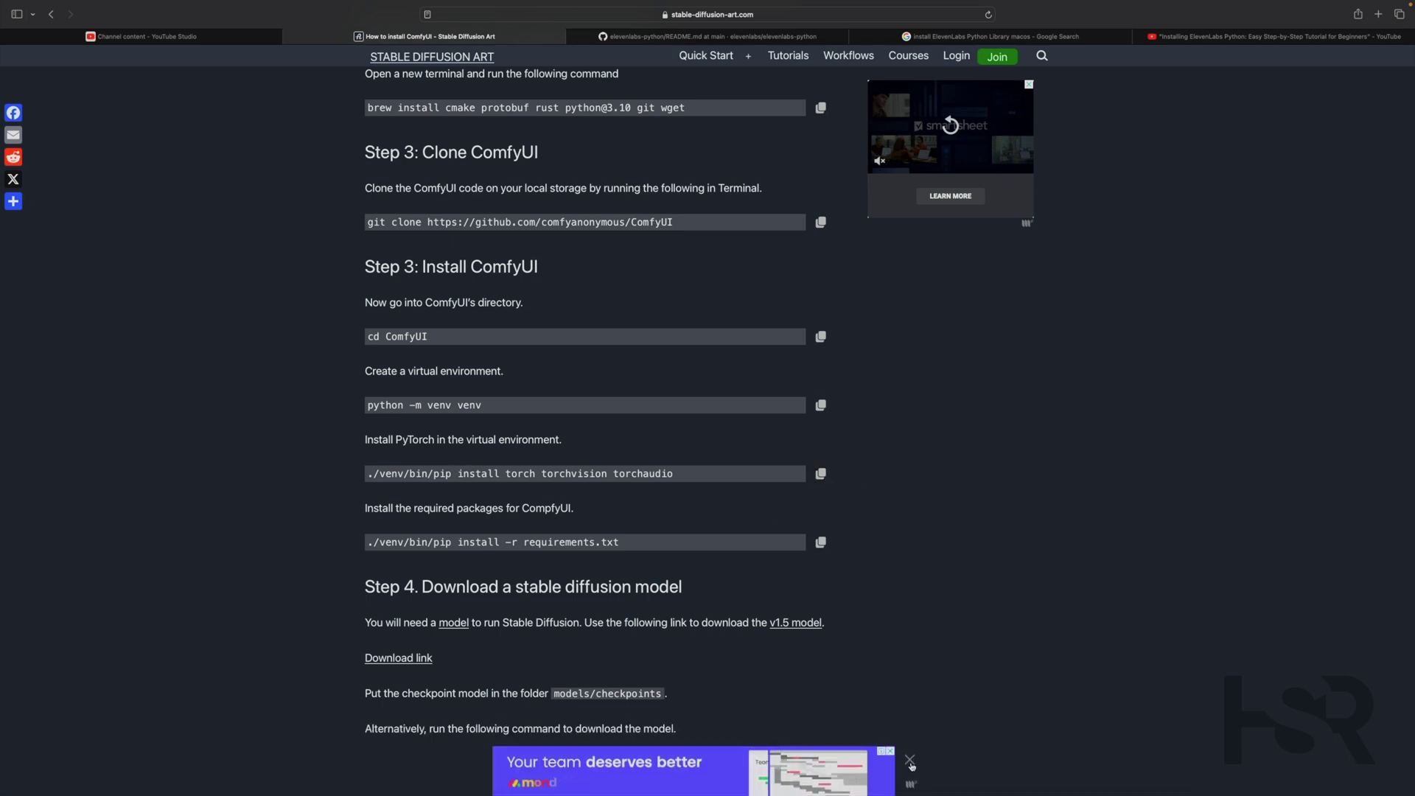
Close the ad banner on the guide and copy the PyTorch install command.
{"action": "left_click", "coordinate": [910, 761]}
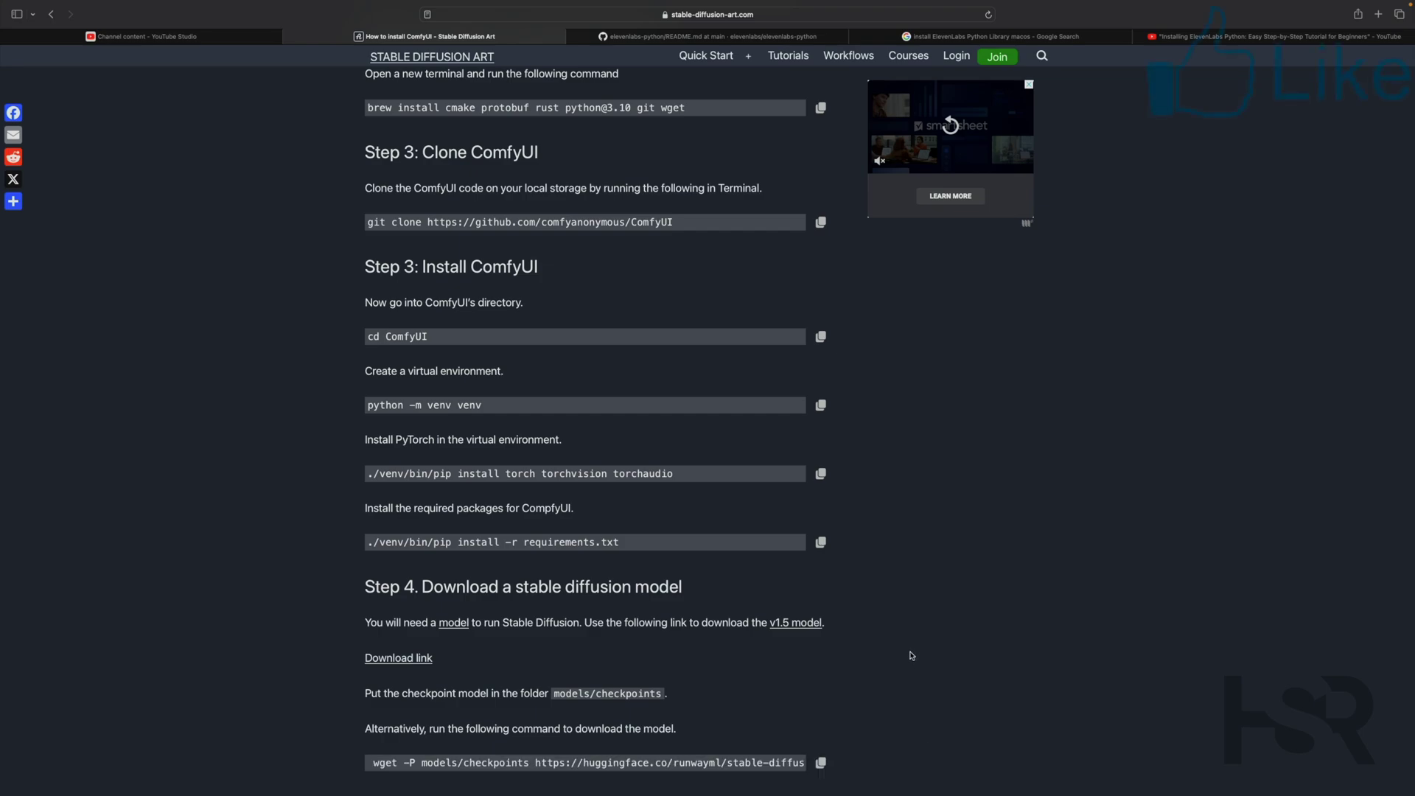
{"action": "left_click", "coordinate": [820, 473]}
{"action": "key", "text": "ctrl+Left"}
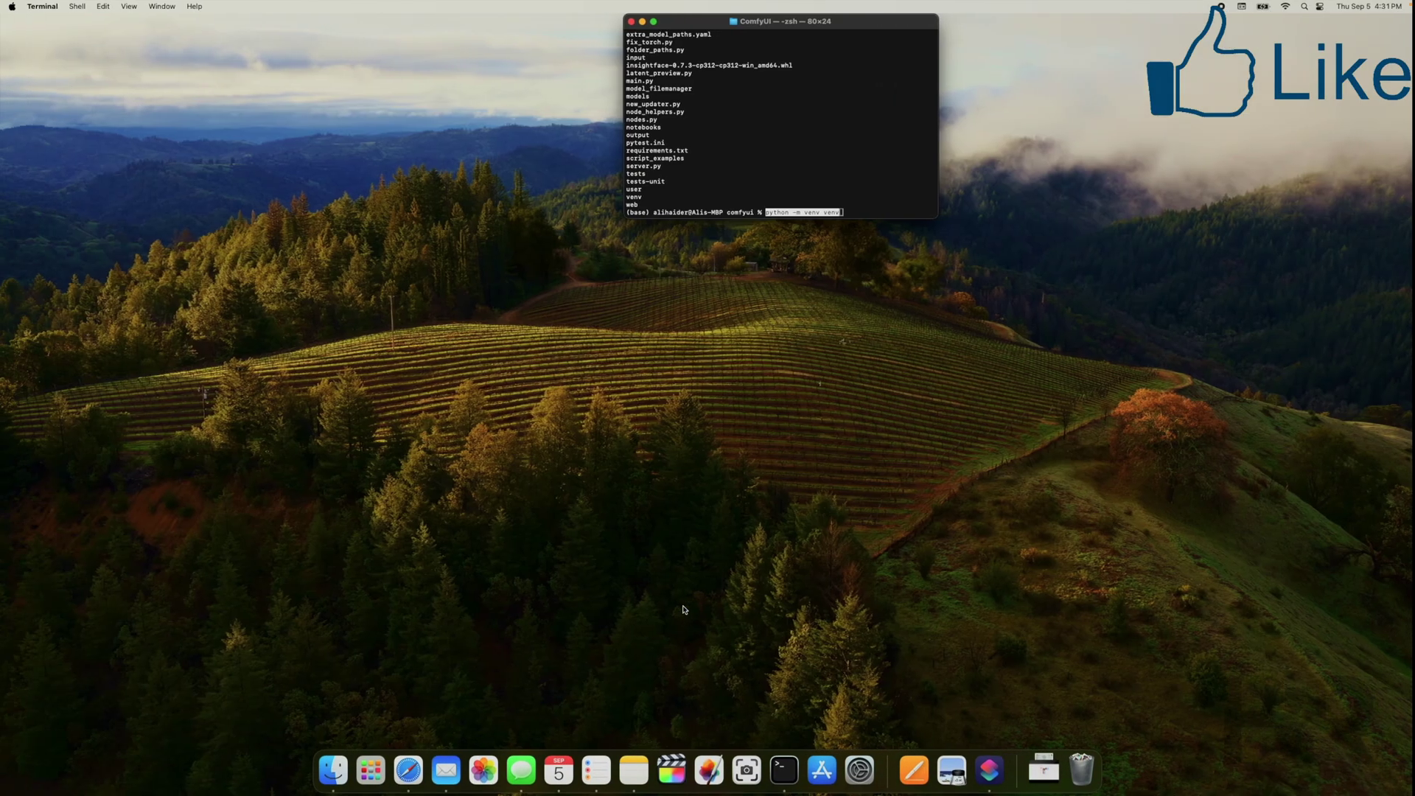
{"action": "key", "text": "ctrl+Right"}
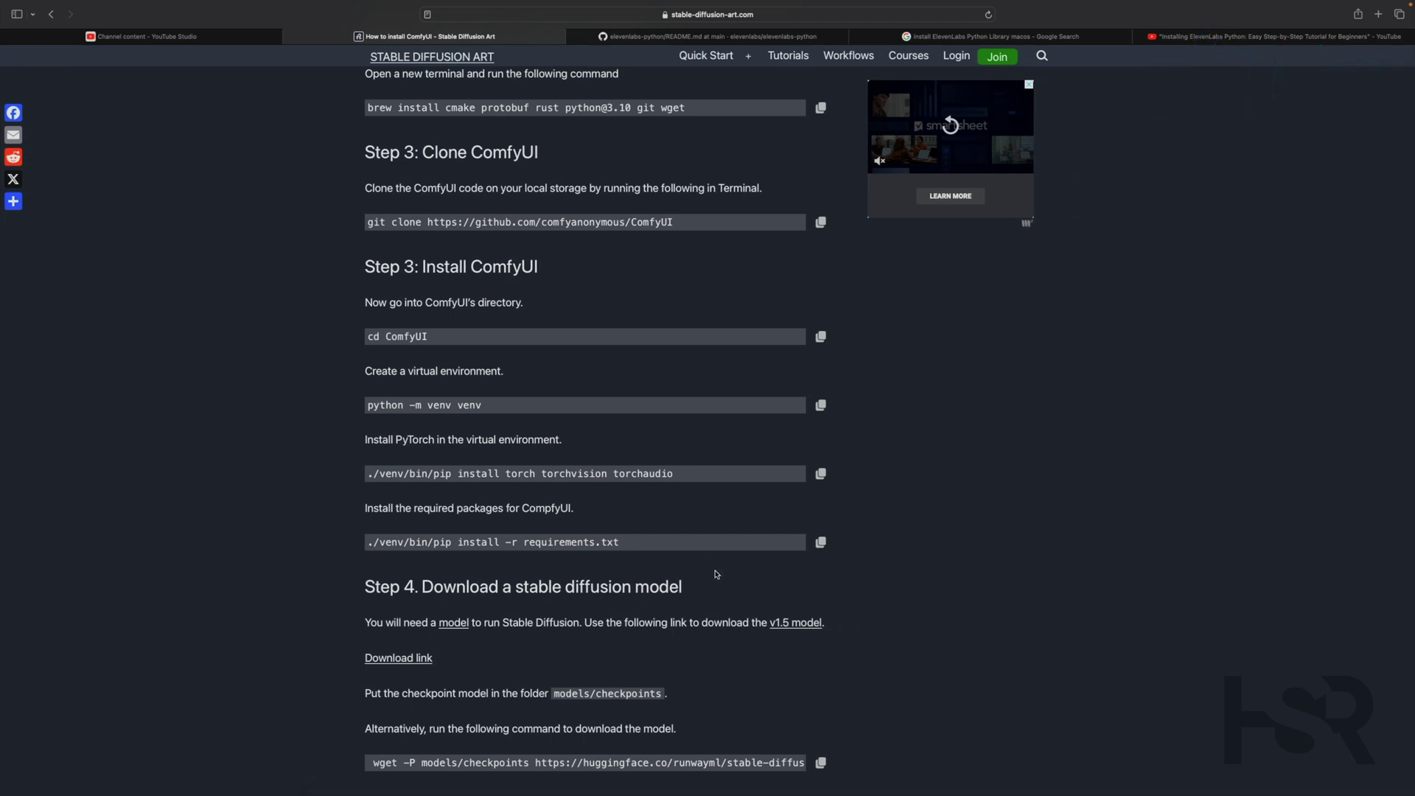
{"action": "scroll", "coordinate": [715, 571], "scroll_direction": "down", "scroll_amount": 5}
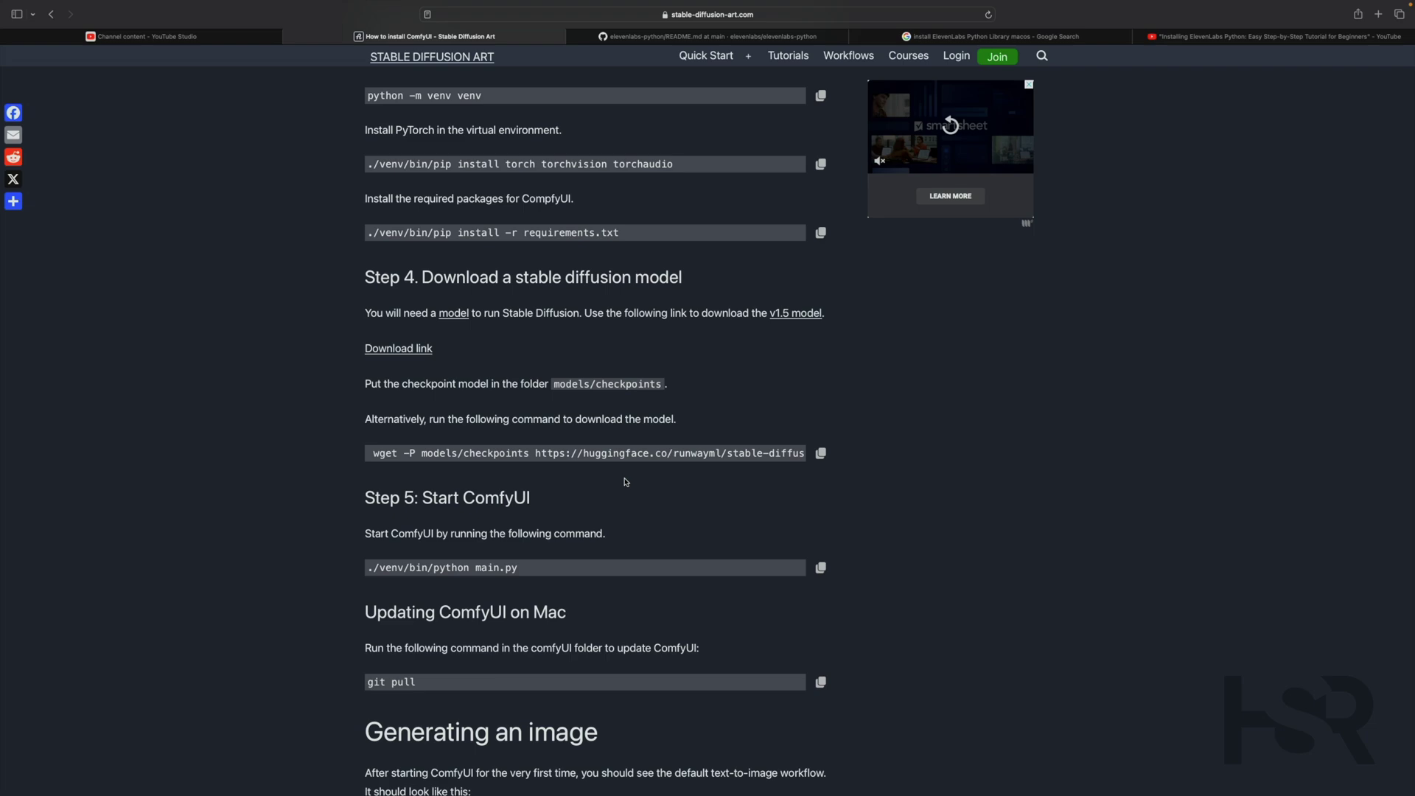
{"action": "key", "text": "ctrl+Left"}
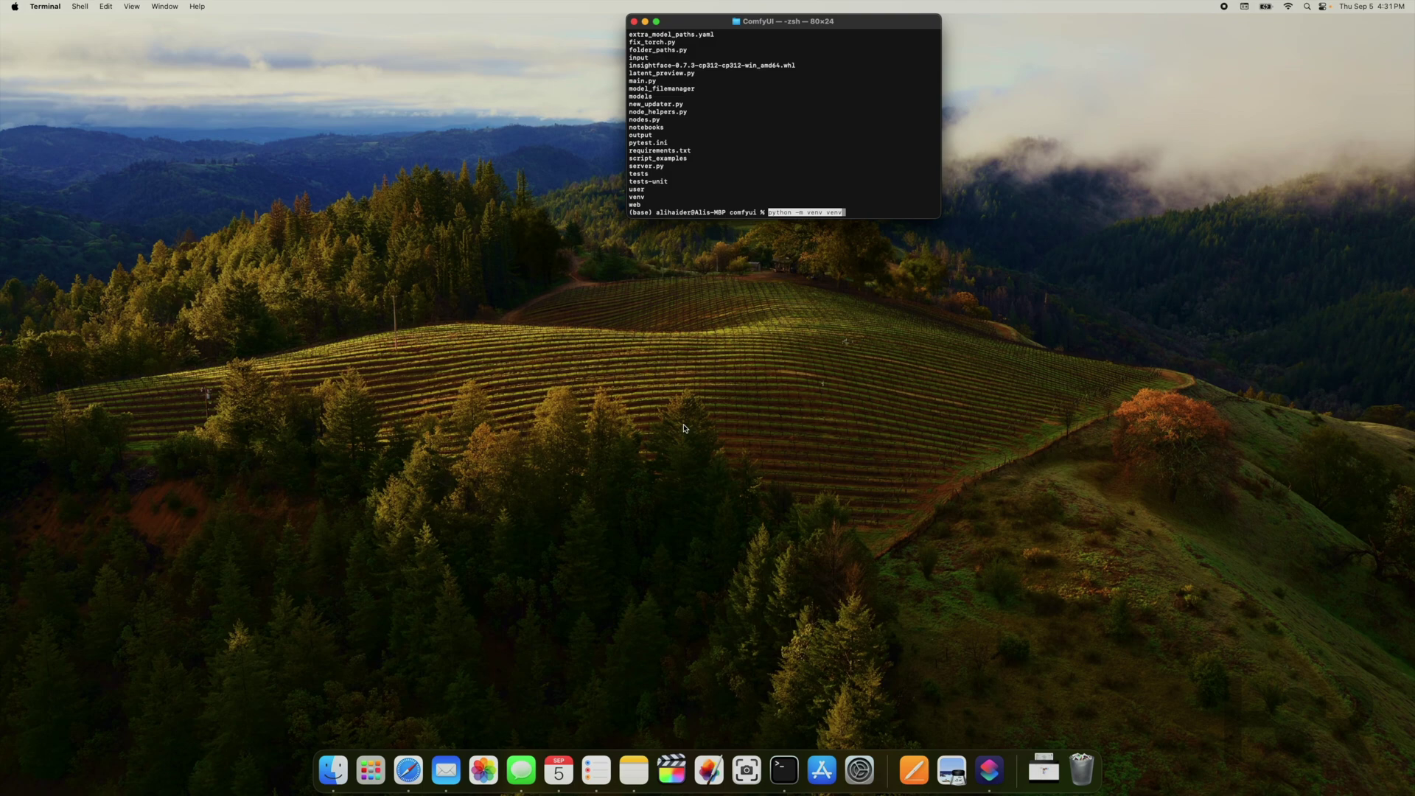
{"action": "key", "text": "ctrl+Right"}
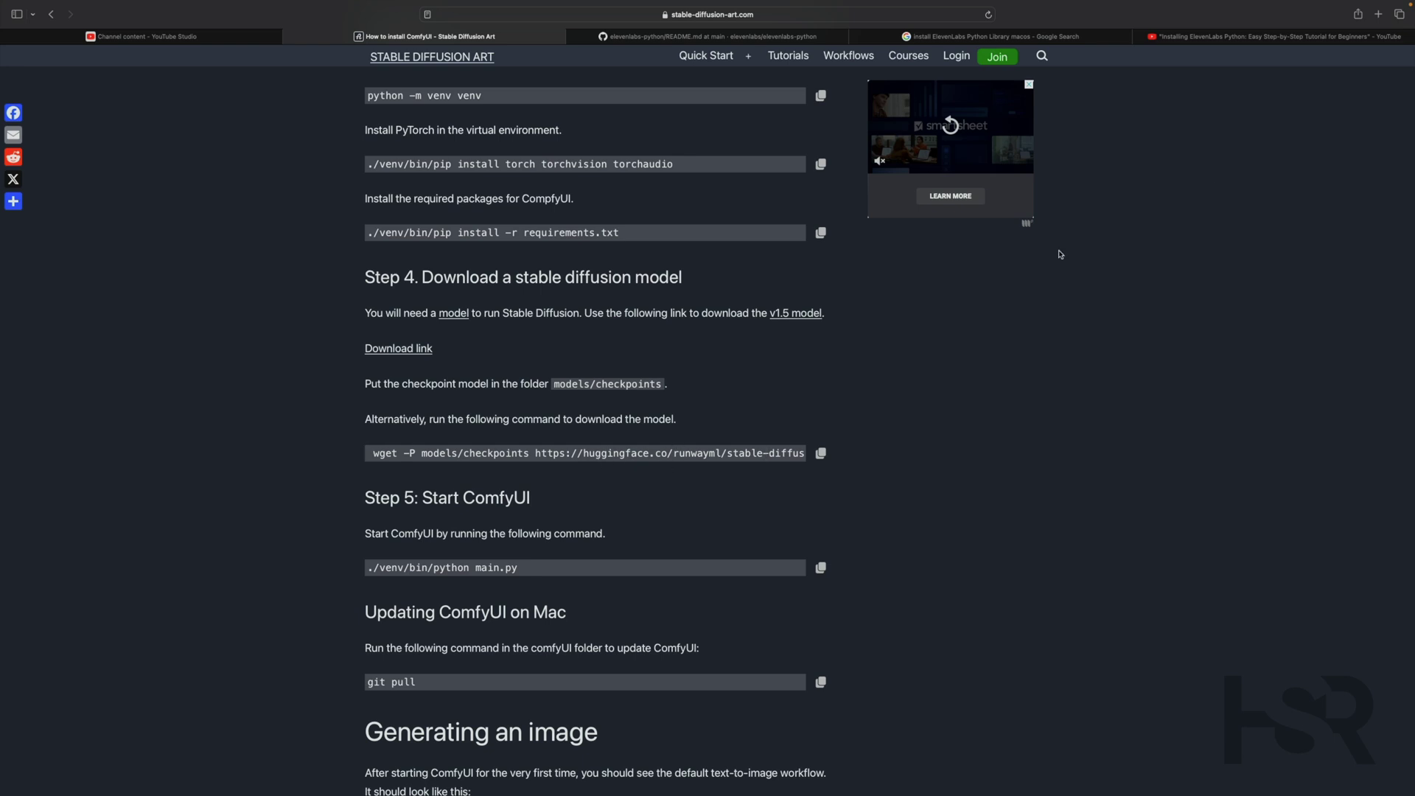
Load civitai.com in a new Safari tab and scroll through its home page.
{"action": "left_click", "coordinate": [1378, 14]}
{"action": "type", "text": "civitai.com"}
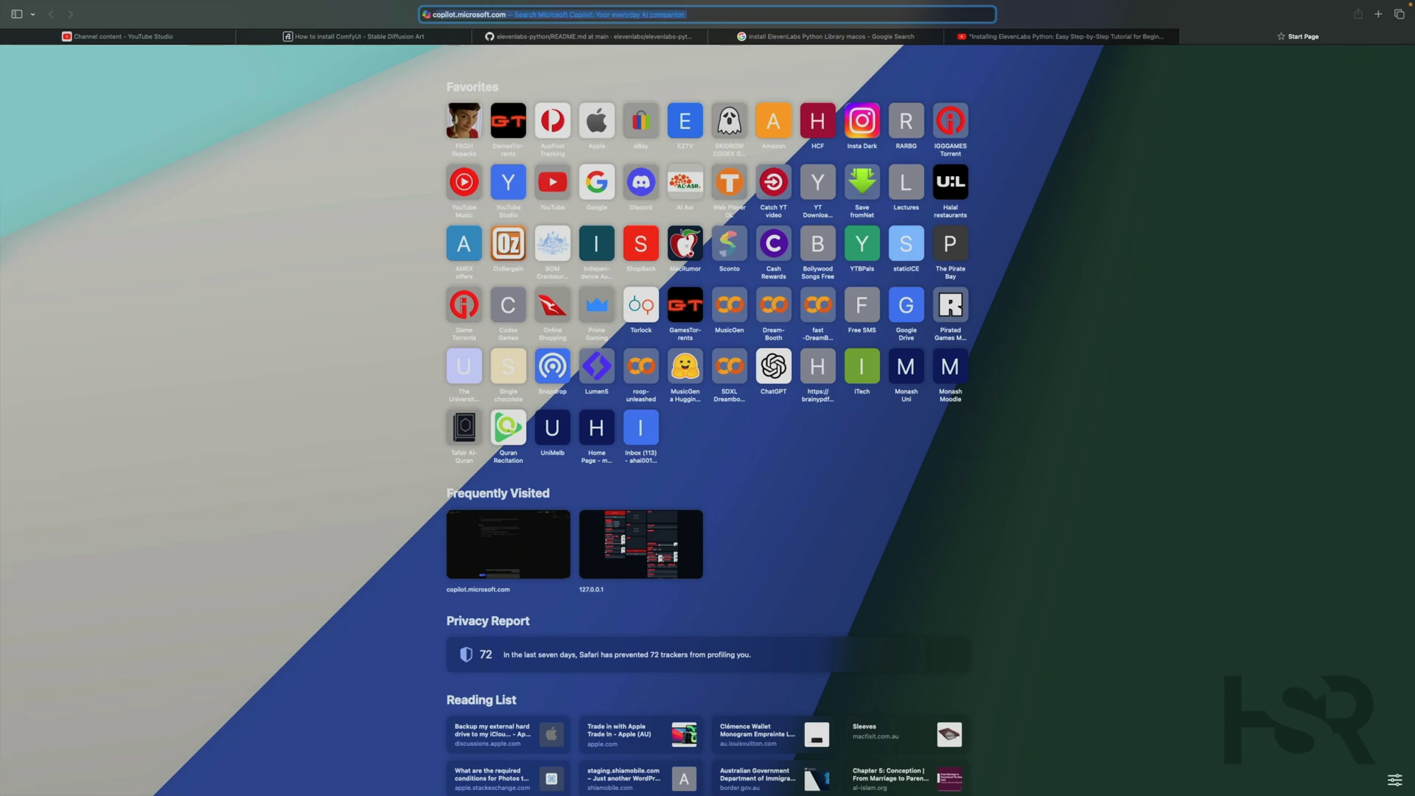
{"action": "key", "text": "Return"}
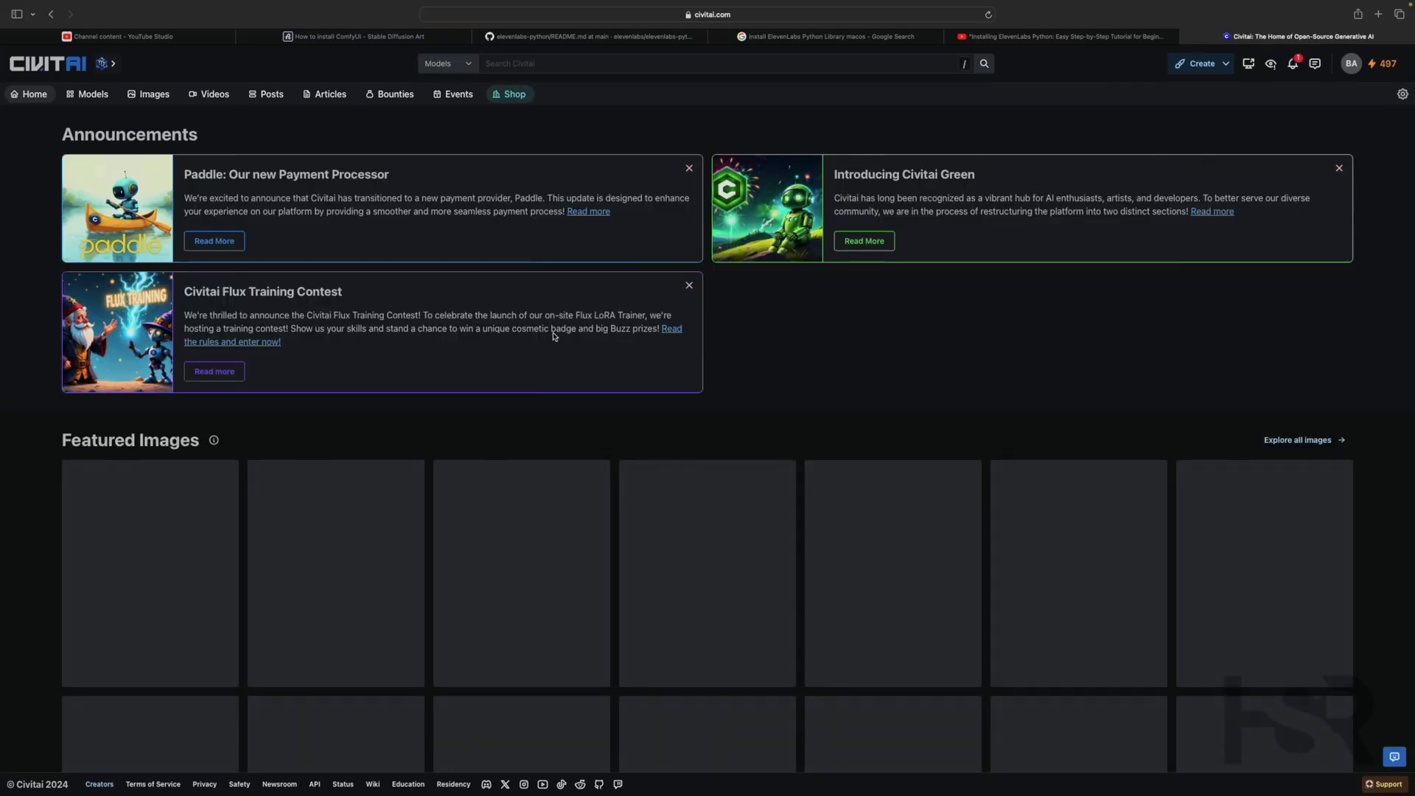
{"action": "scroll", "coordinate": [555, 336], "scroll_direction": "down", "scroll_amount": 5}
{"action": "scroll", "coordinate": [555, 336], "scroll_direction": "down", "scroll_amount": 6}
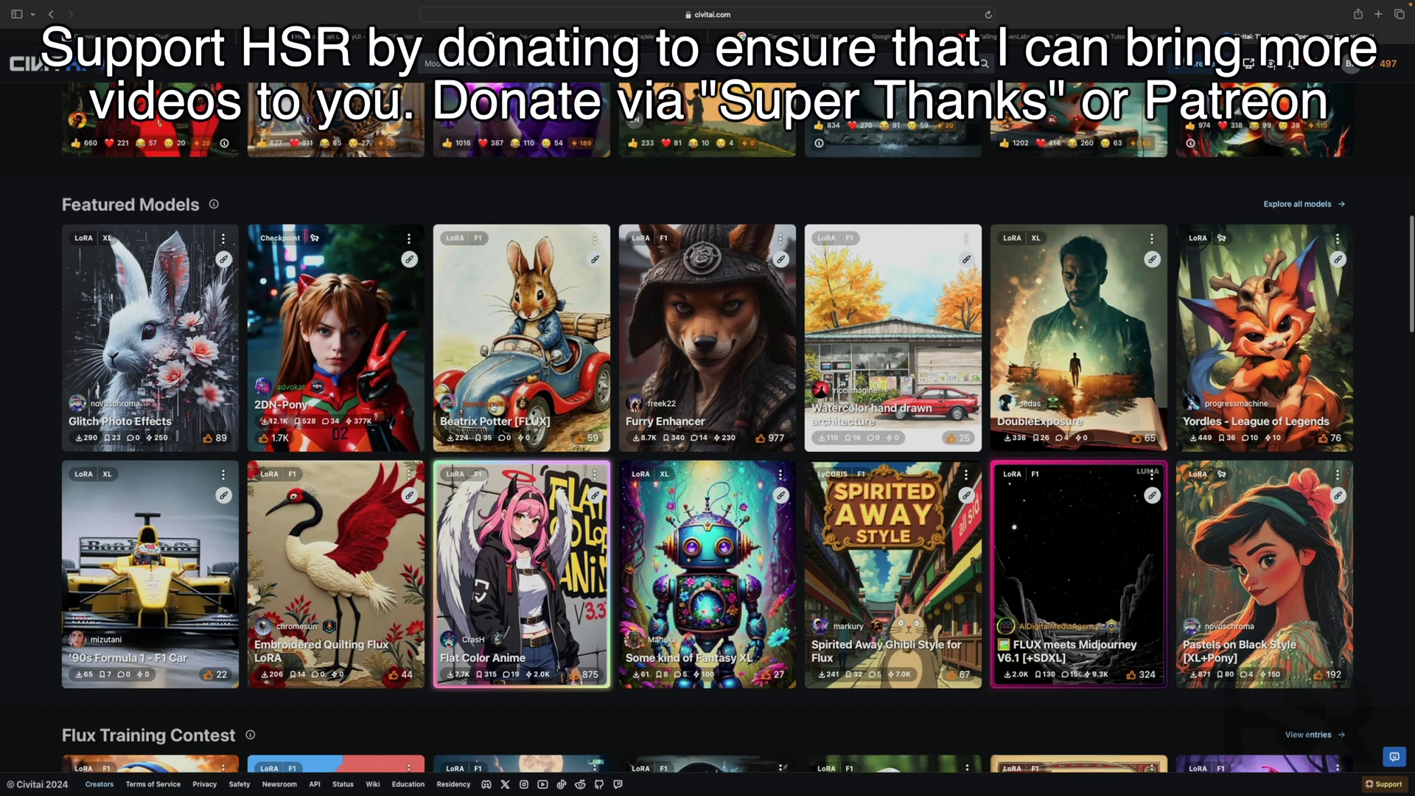
{"action": "scroll", "coordinate": [158, 160], "scroll_direction": "up", "scroll_amount": 10}
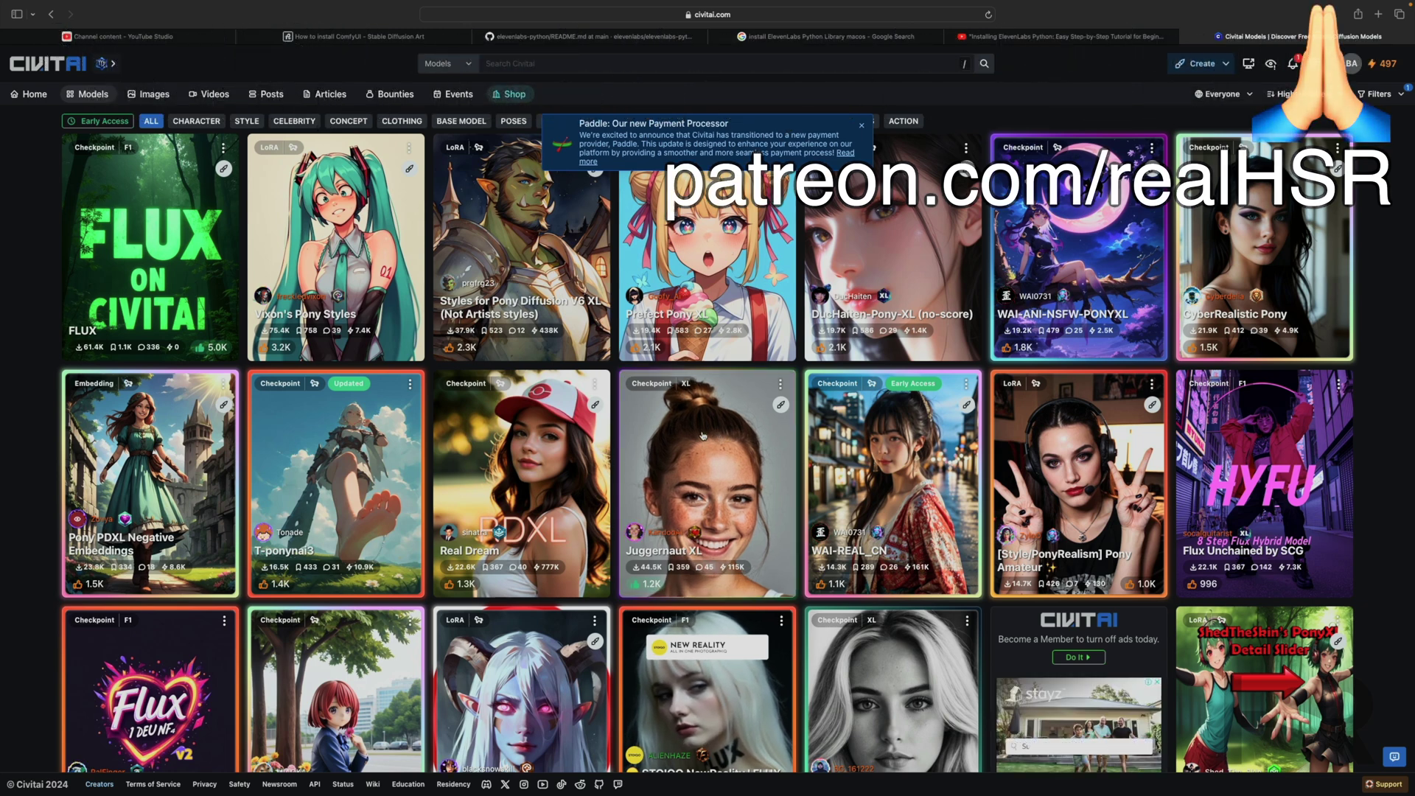
Search Civitai for 'alb' to bring up the Albedo models.
{"action": "left_click", "coordinate": [513, 65]}
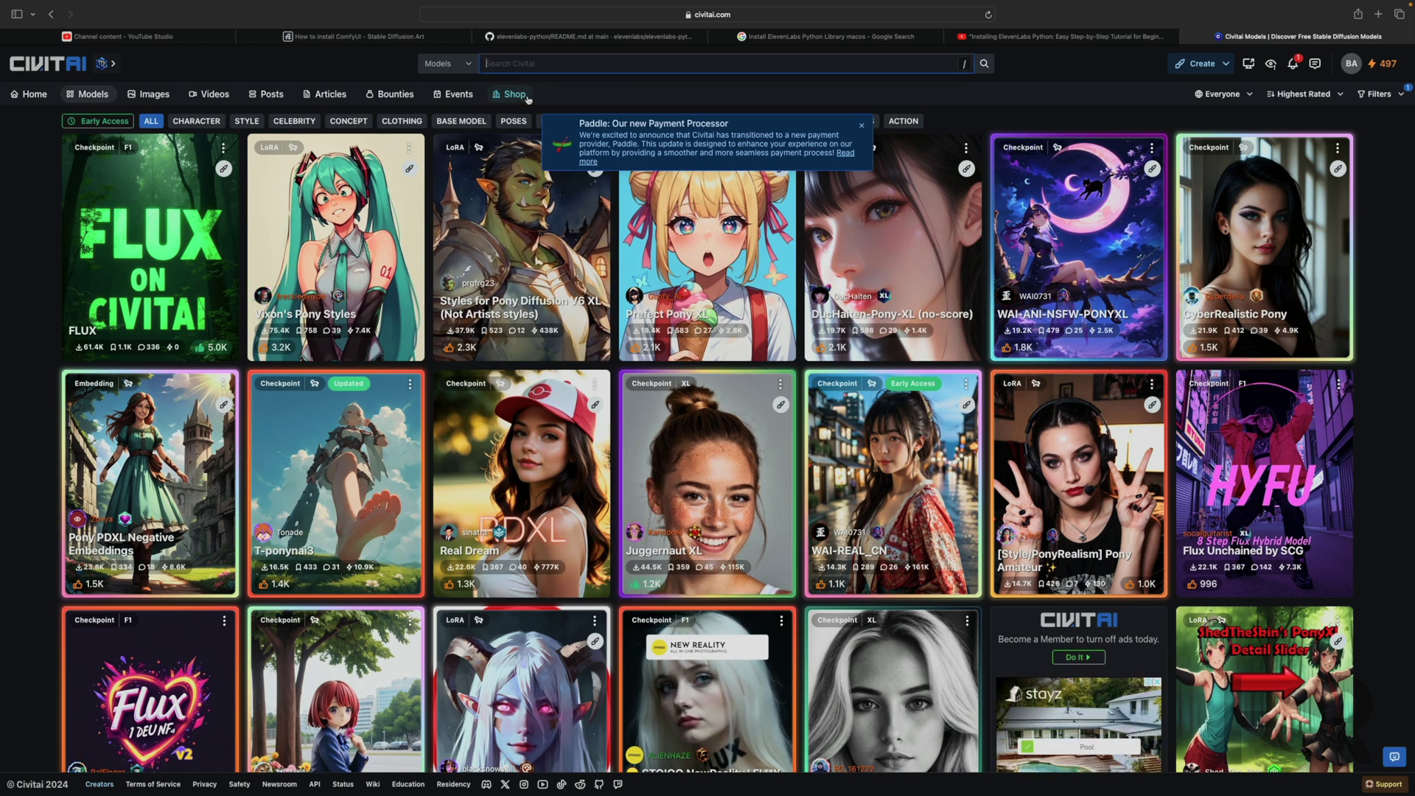
{"action": "type", "text": "ad"}
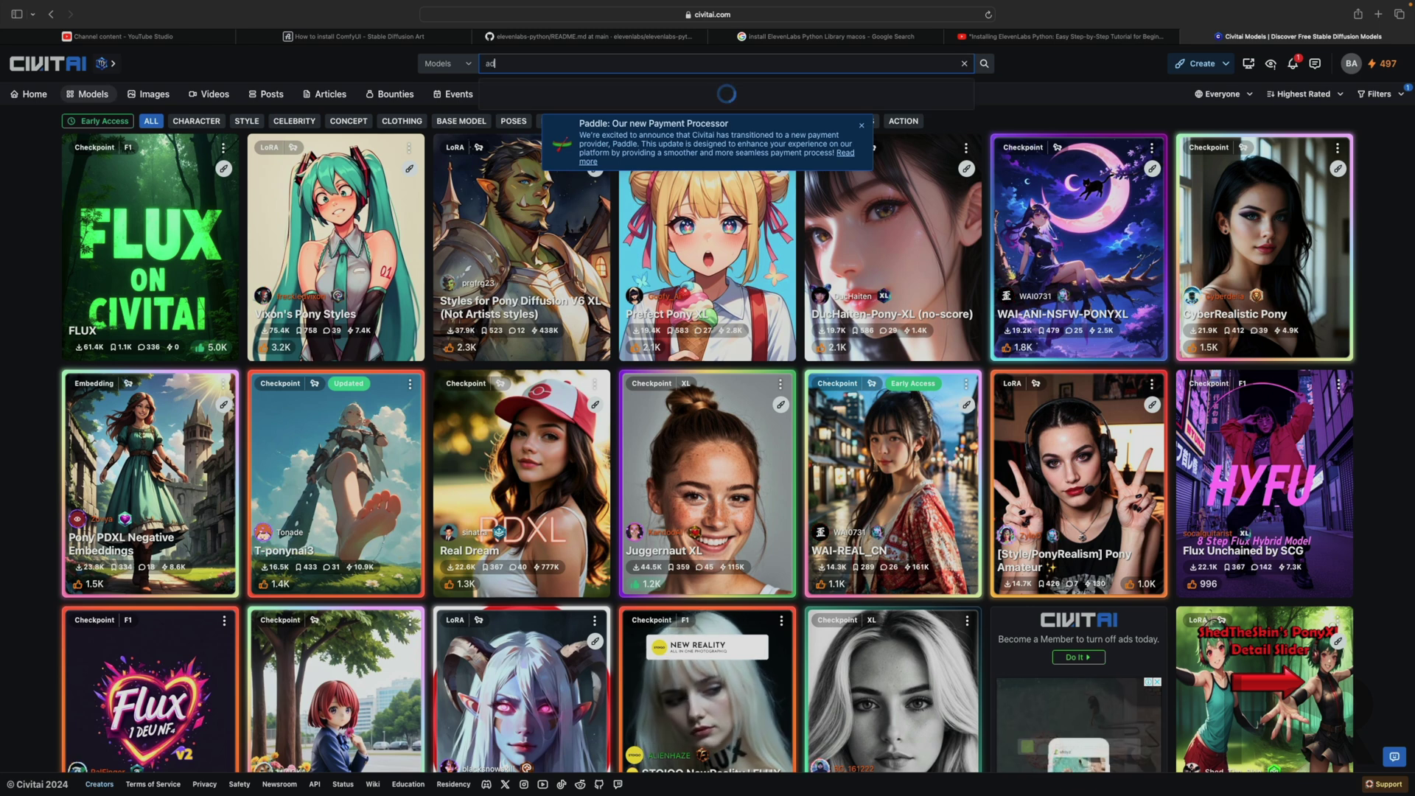
{"action": "key", "text": "BackSpace"}
{"action": "type", "text": "lb"}
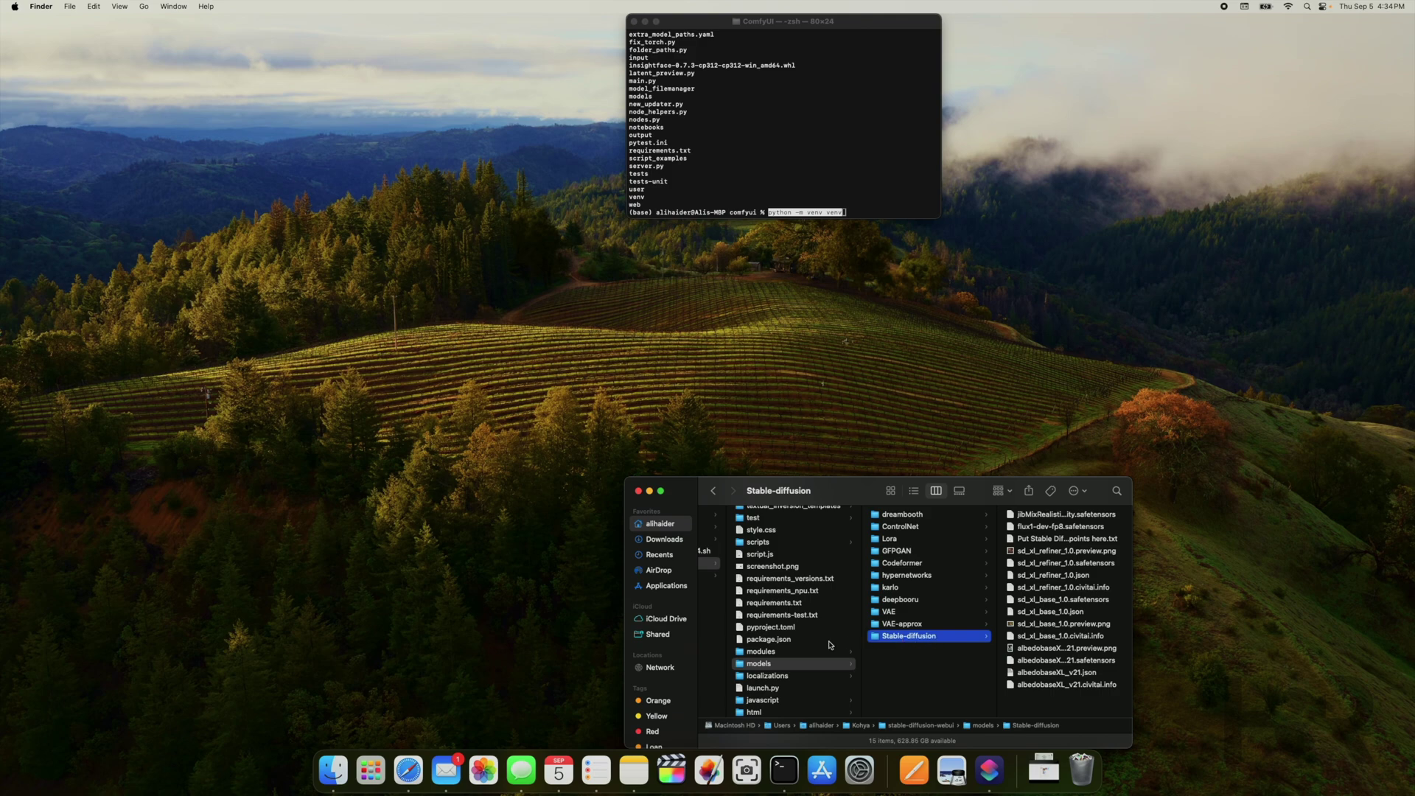
Navigate Finder's column view to ComfyUI > models > checkpoints.
{"action": "scroll", "coordinate": [805, 642], "scroll_direction": "left", "scroll_amount": 5}
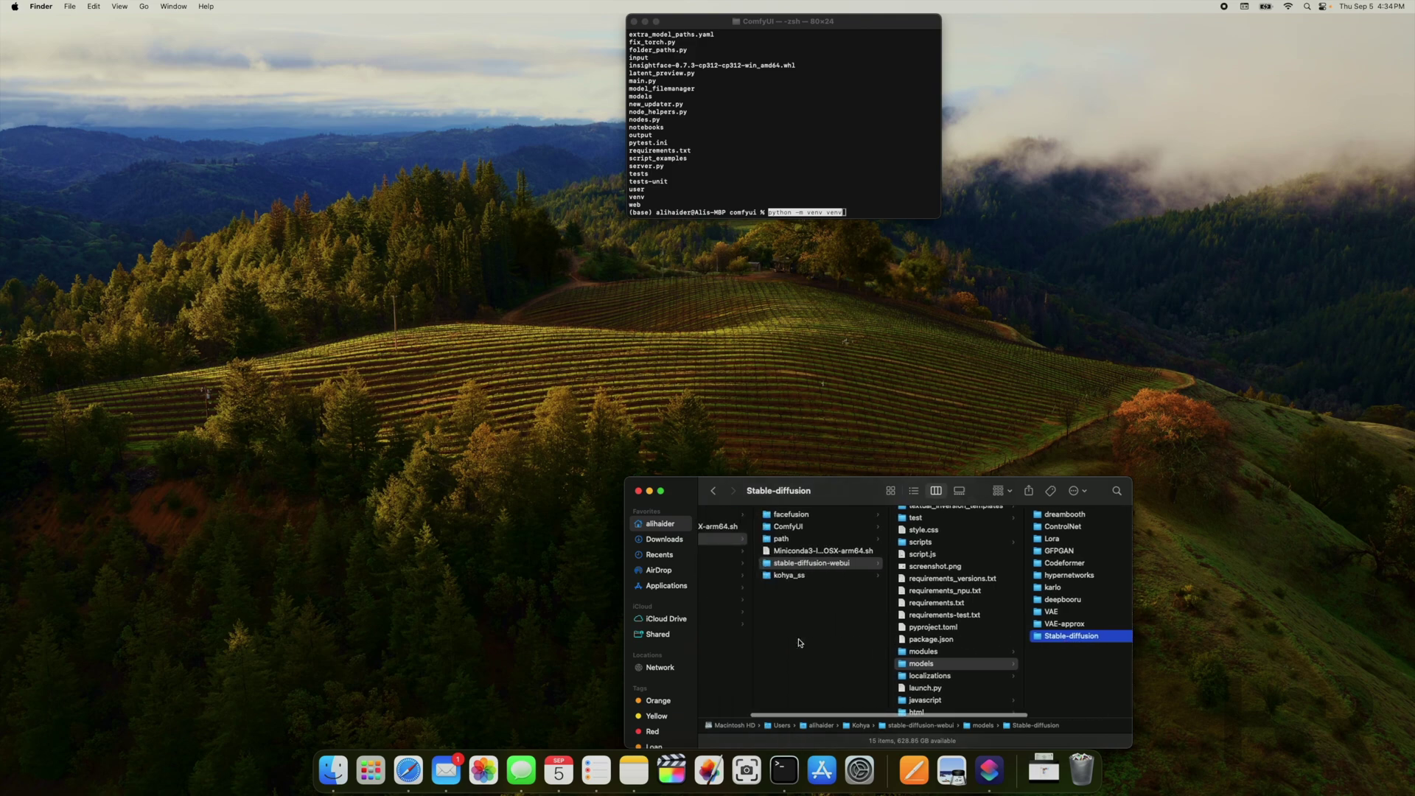
{"action": "left_click", "coordinate": [843, 516]}
{"action": "left_click", "coordinate": [844, 526]}
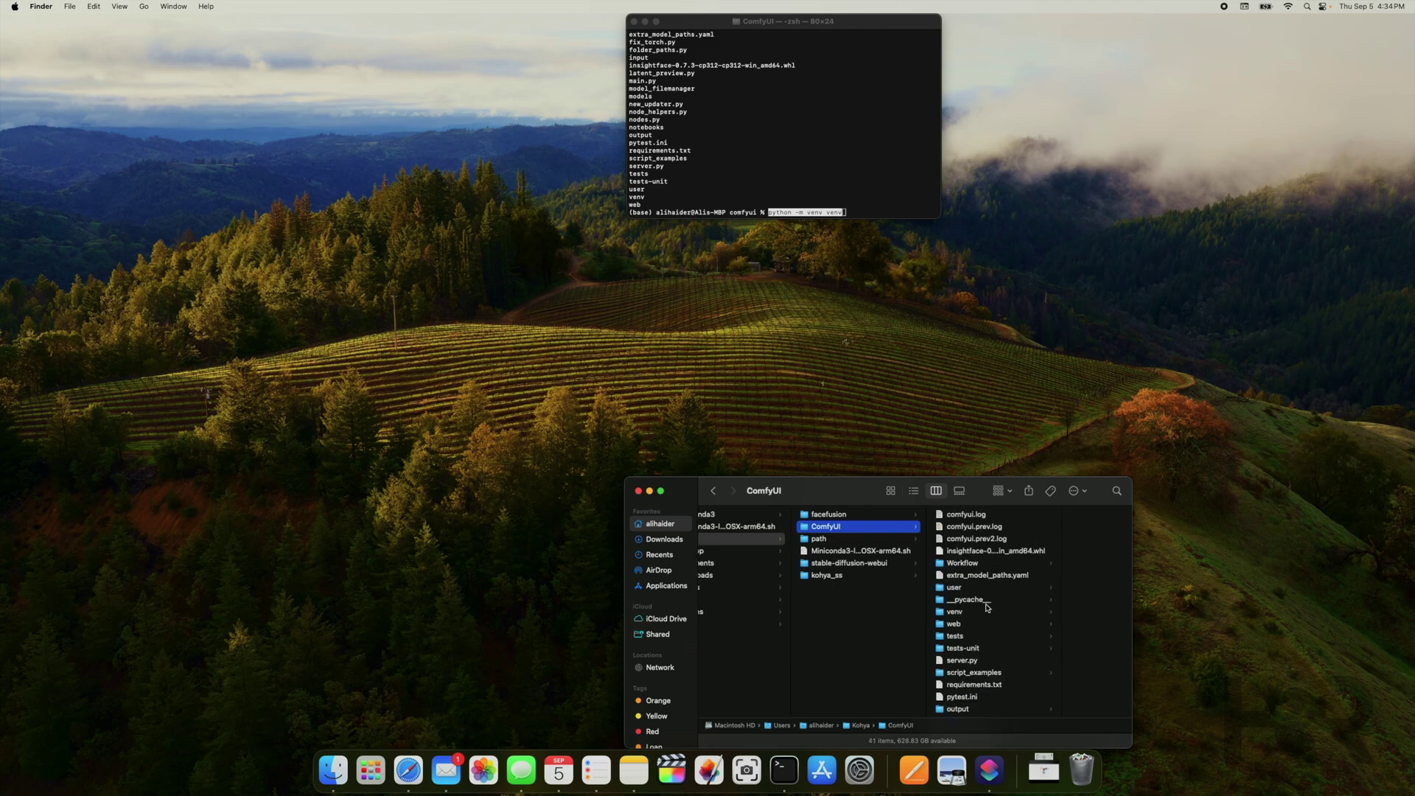
{"action": "scroll", "coordinate": [985, 610], "scroll_direction": "down", "scroll_amount": 3}
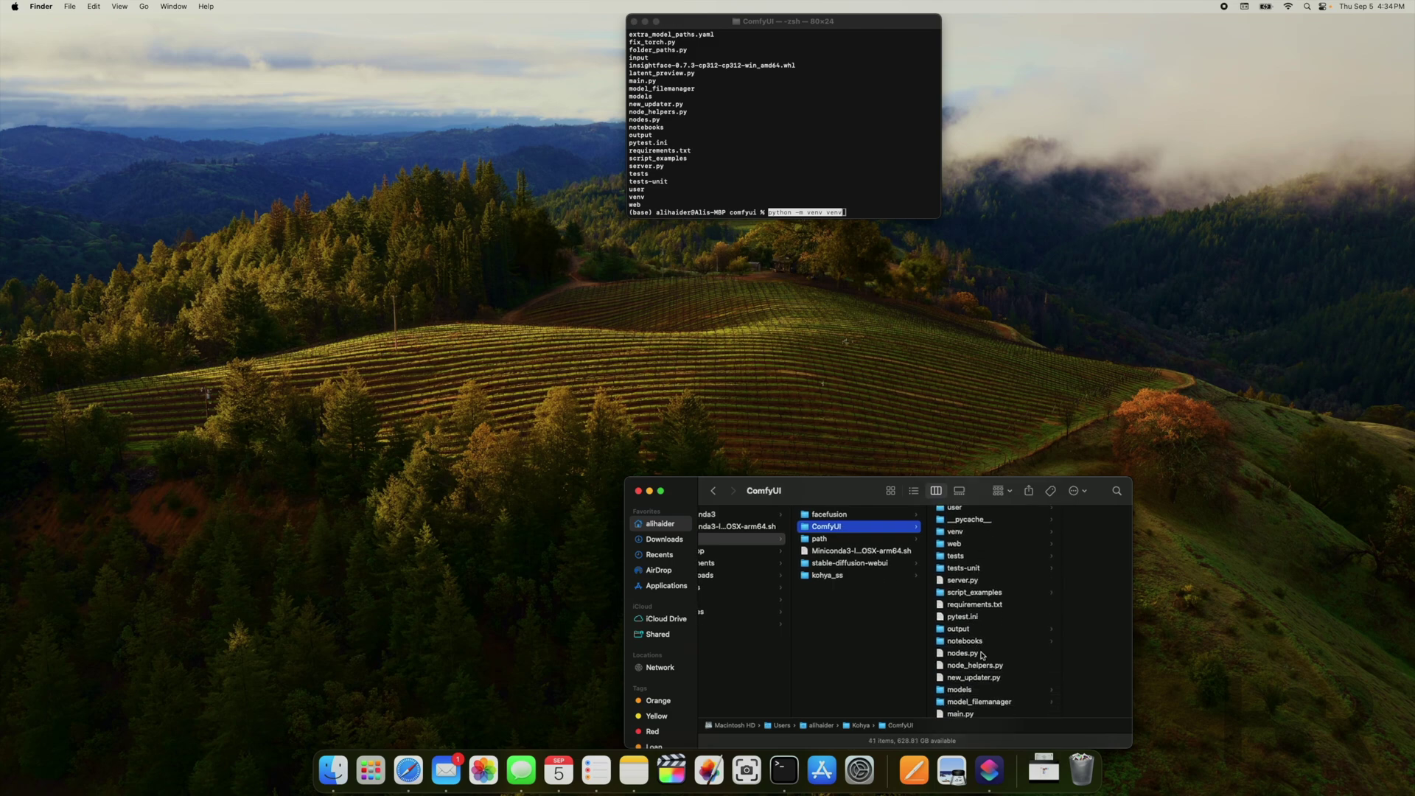
{"action": "scroll", "coordinate": [970, 647], "scroll_direction": "down", "scroll_amount": 2}
{"action": "left_click", "coordinate": [970, 641]}
{"action": "scroll", "coordinate": [1052, 666], "scroll_direction": "down", "scroll_amount": 2}
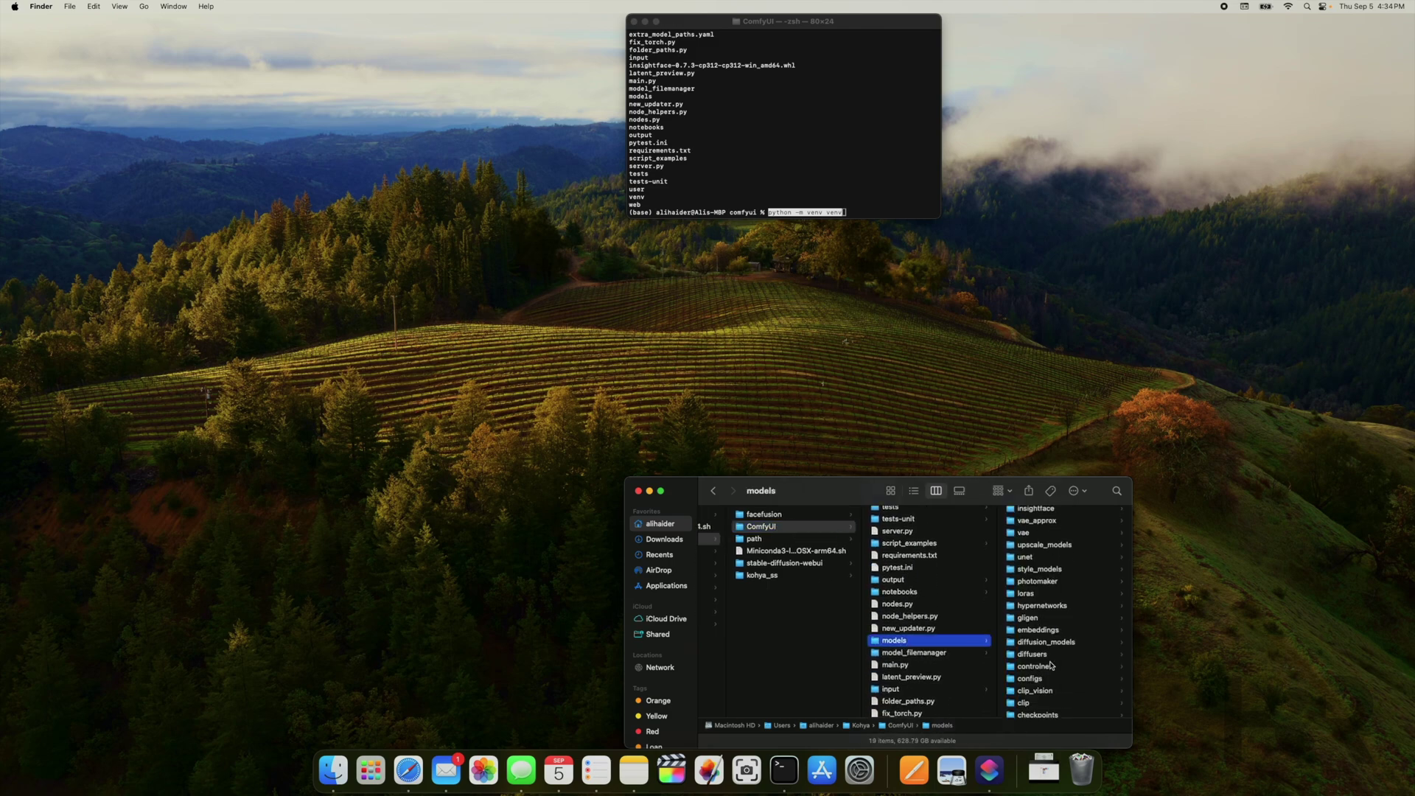
{"action": "left_click", "coordinate": [1039, 706]}
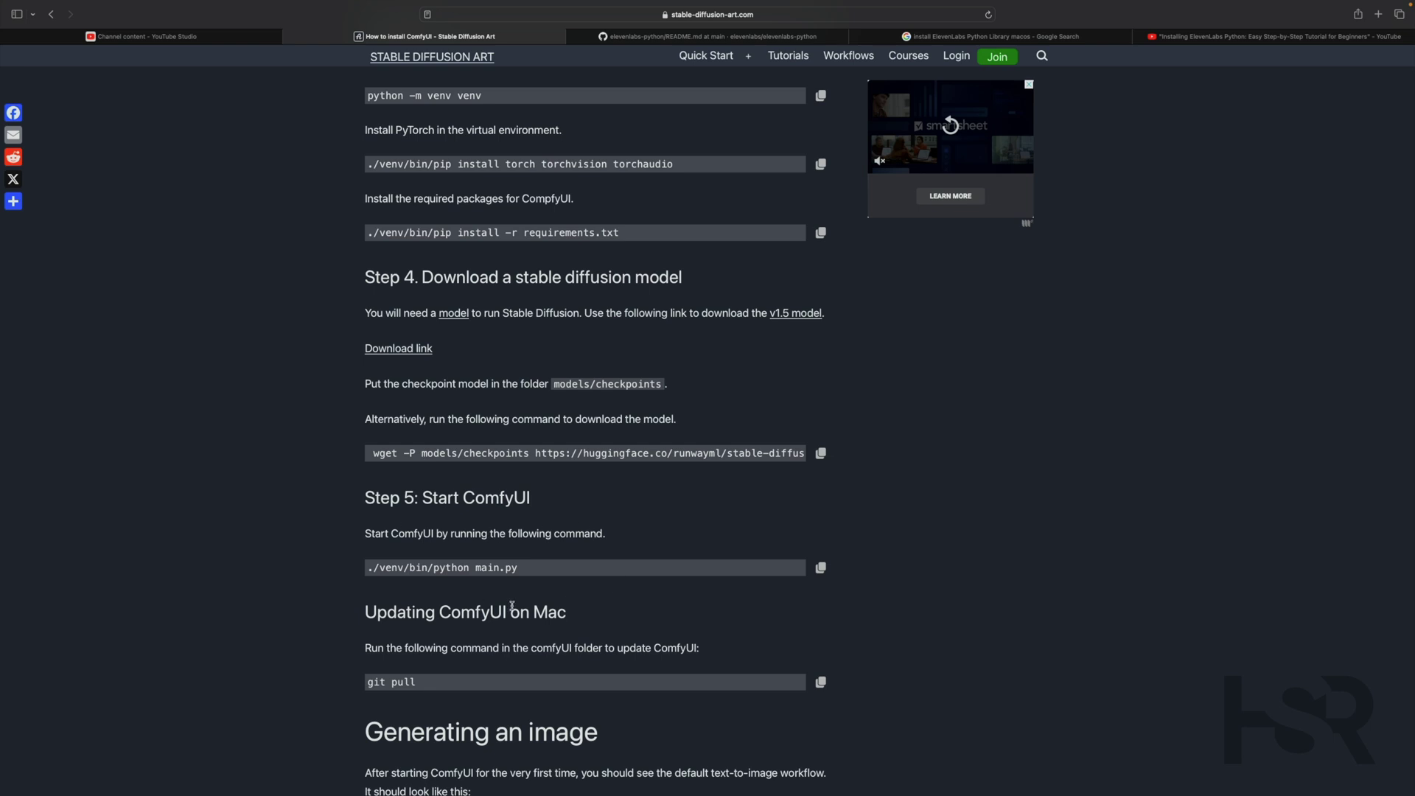
Run git pull in the comfyui folder, pulling in 46 changed files.
{"action": "scroll", "coordinate": [512, 605], "scroll_direction": "down", "scroll_amount": 1}
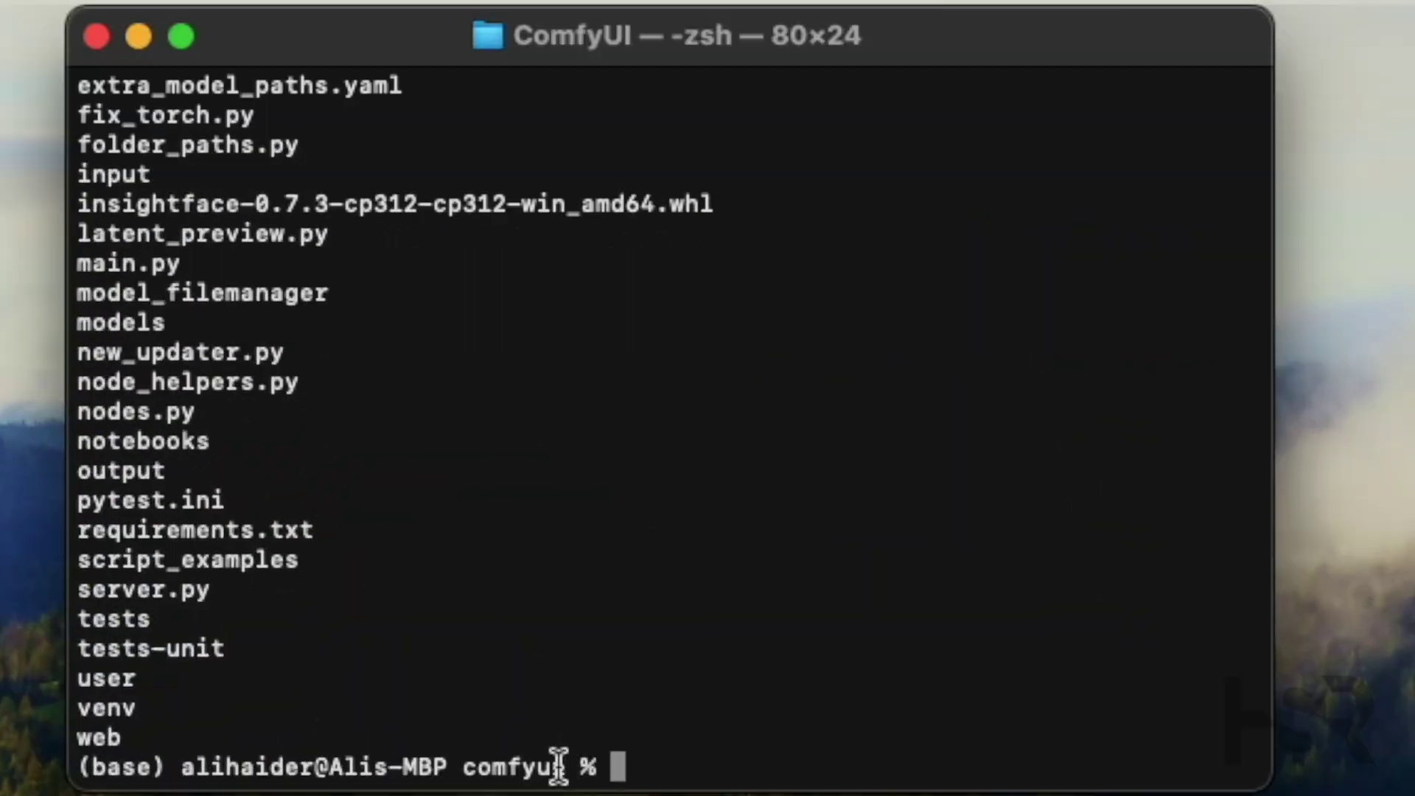
{"action": "type", "text": "git pull"}
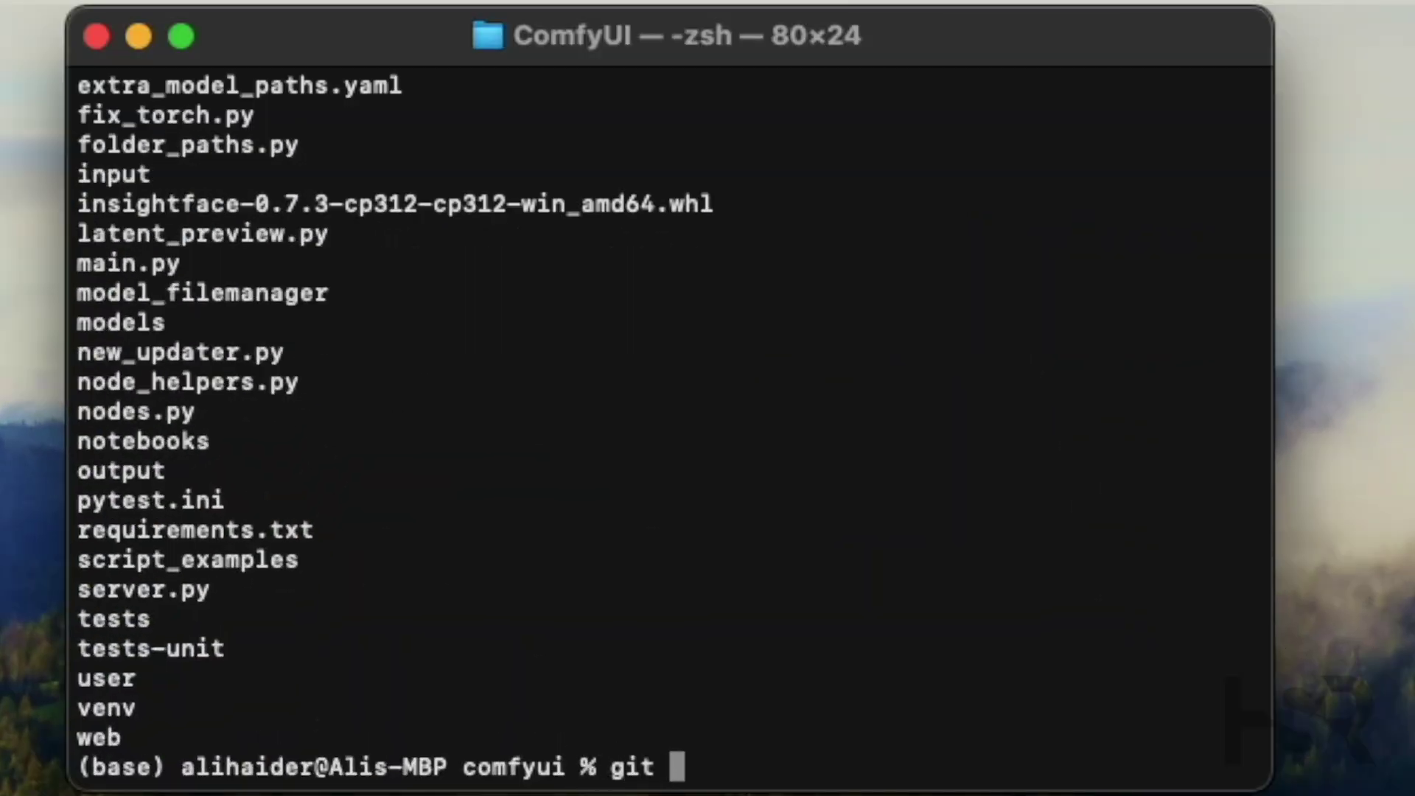
{"action": "key", "text": "Return"}
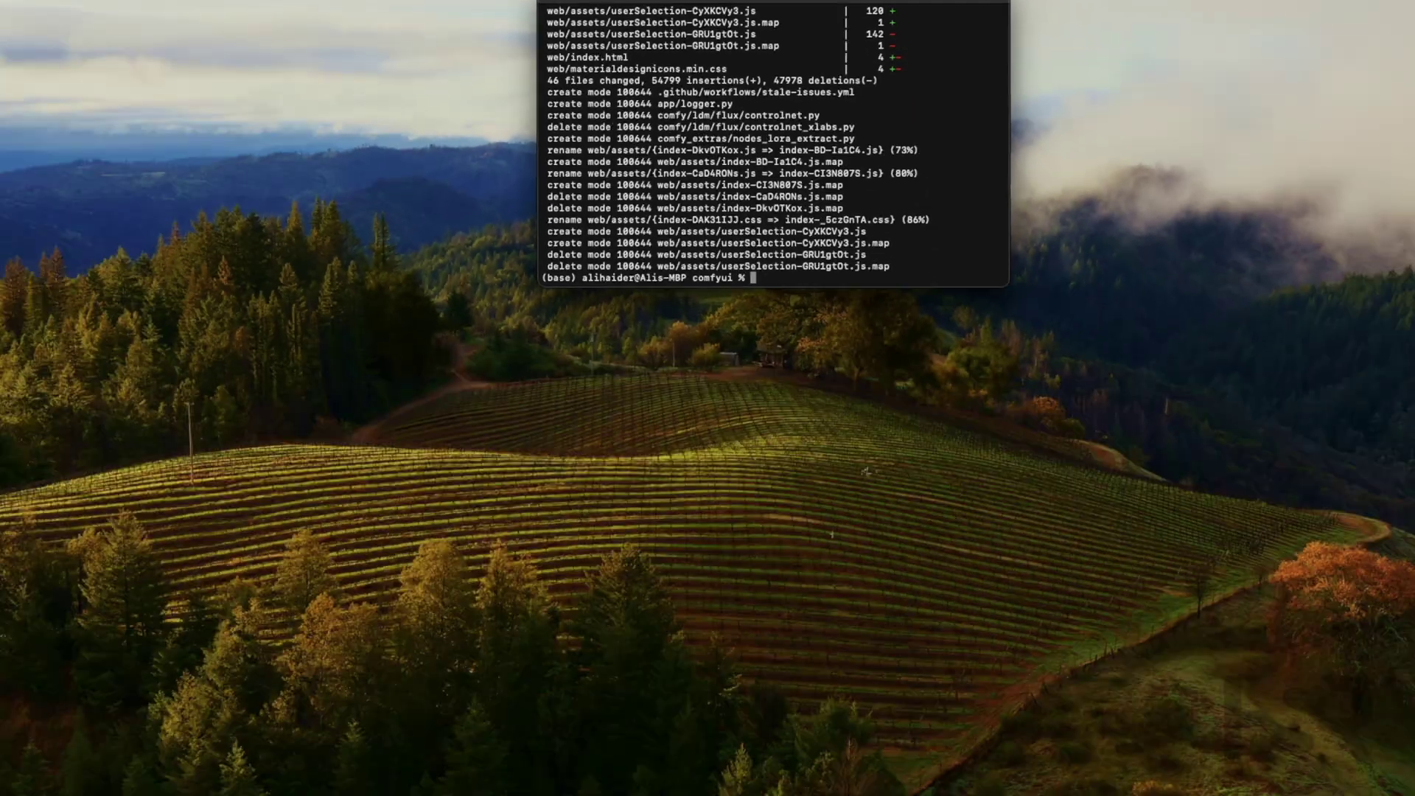
Run ./venv/bin/python main.py in Terminal to serve ComfyUI at 127.0.0.1:8188, then return to the guide.
{"action": "key", "text": "ctrl+Right"}
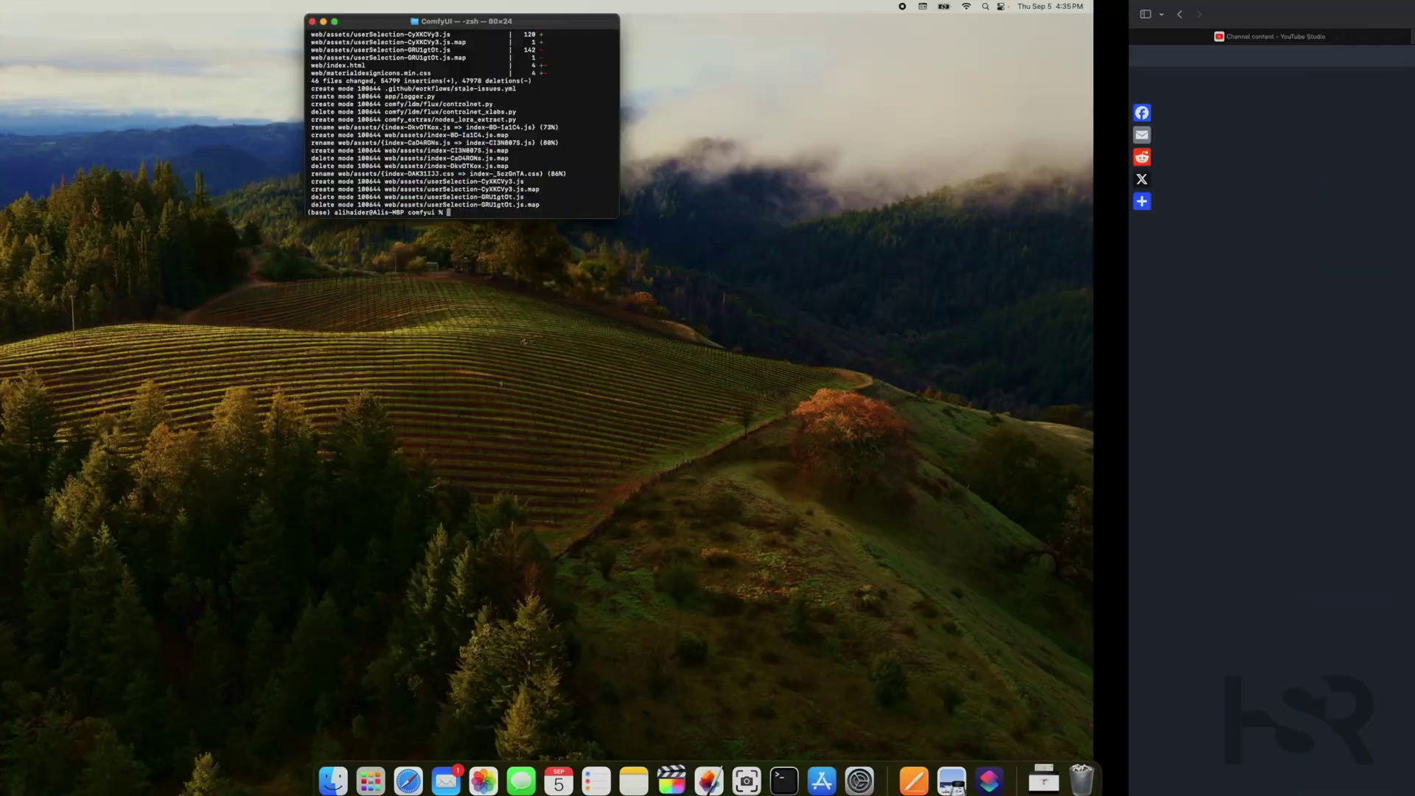
{"action": "scroll", "coordinate": [743, 468], "scroll_direction": "down", "scroll_amount": 5}
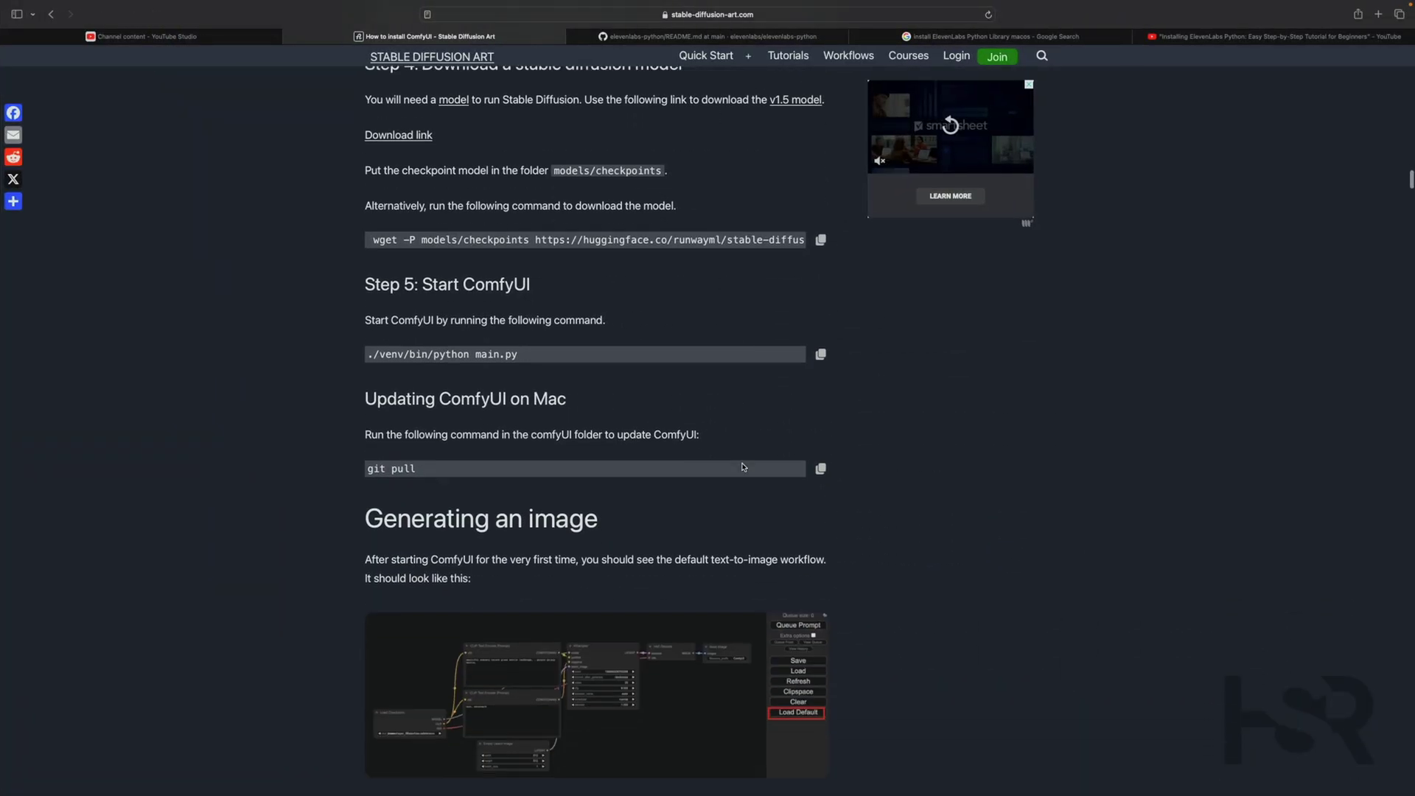
{"action": "left_click", "coordinate": [819, 357]}
{"action": "key", "text": "ctrl+Left"}
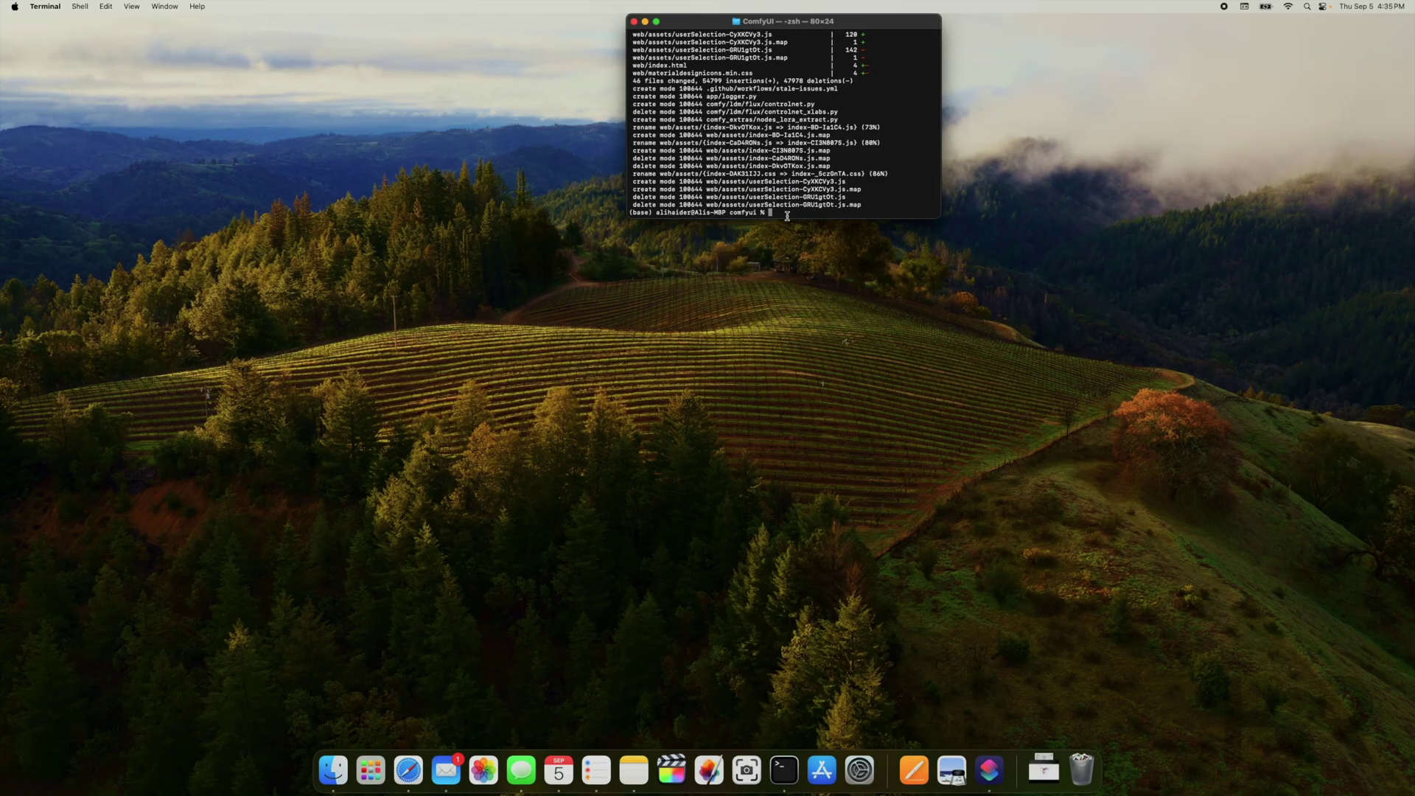
{"action": "key", "text": "super+v"}
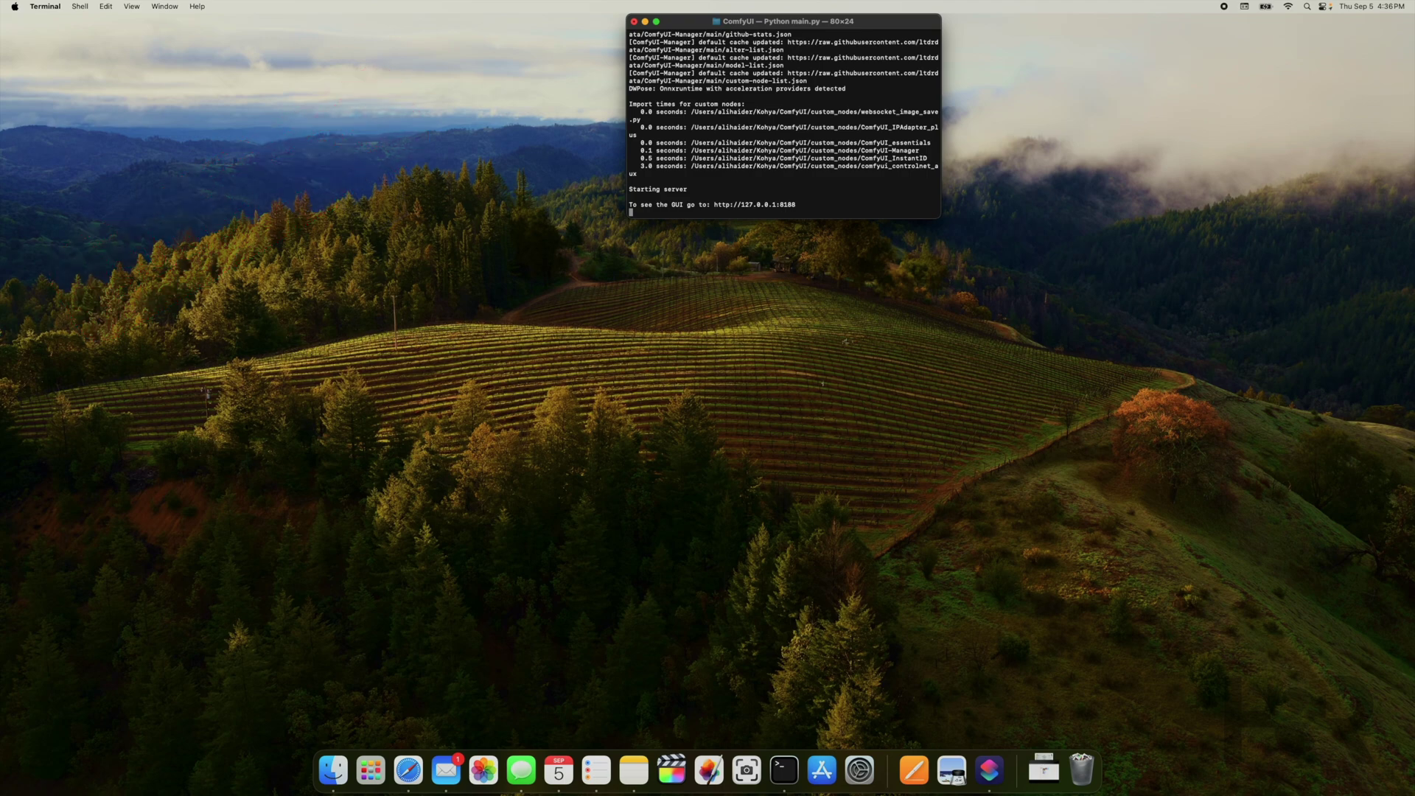
{"action": "double_click", "coordinate": [754, 204]}
{"action": "key", "text": "ctrl+Right"}
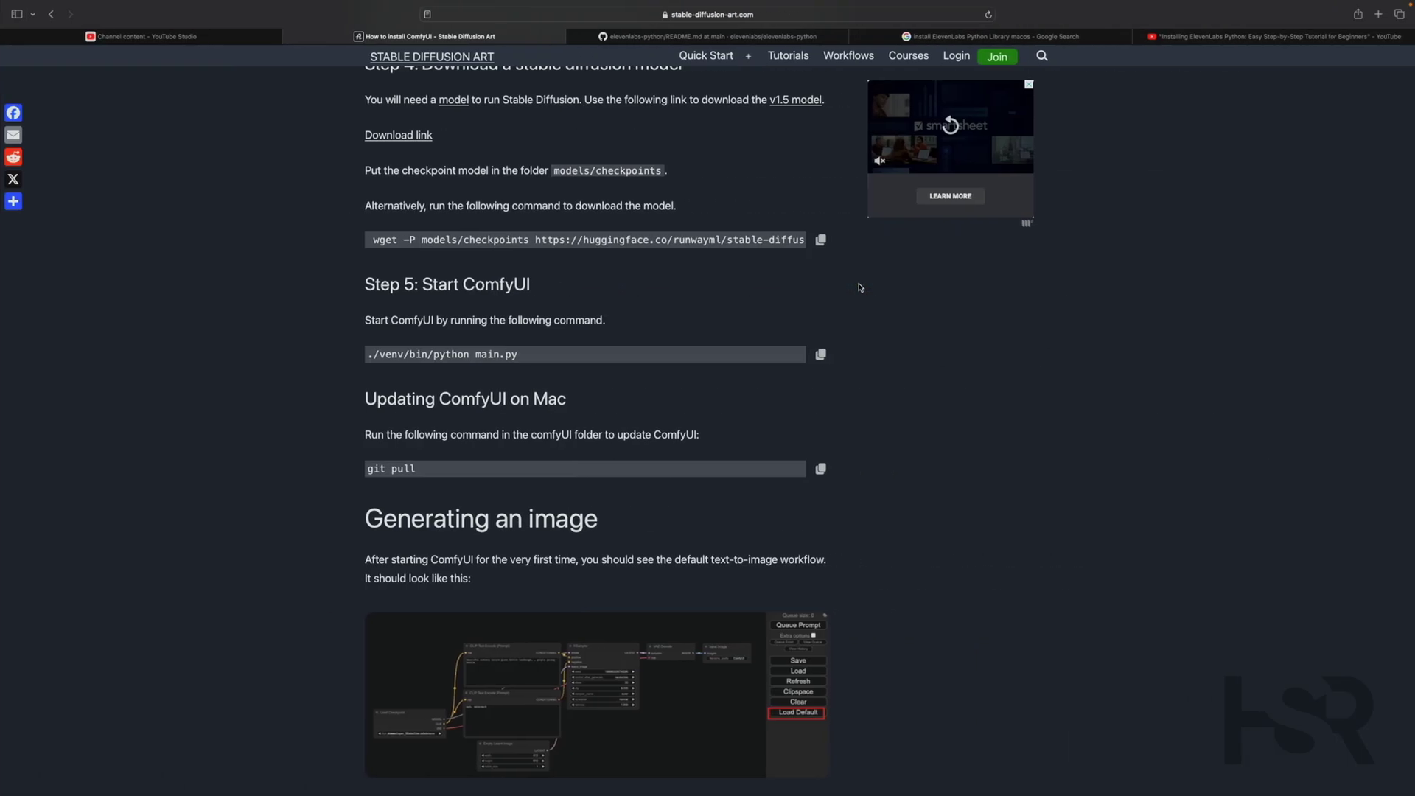
Open 127.0.0.1:8188 in a new Safari tab and bring up the Load workflow file chooser.
{"action": "left_click", "coordinate": [1378, 14]}
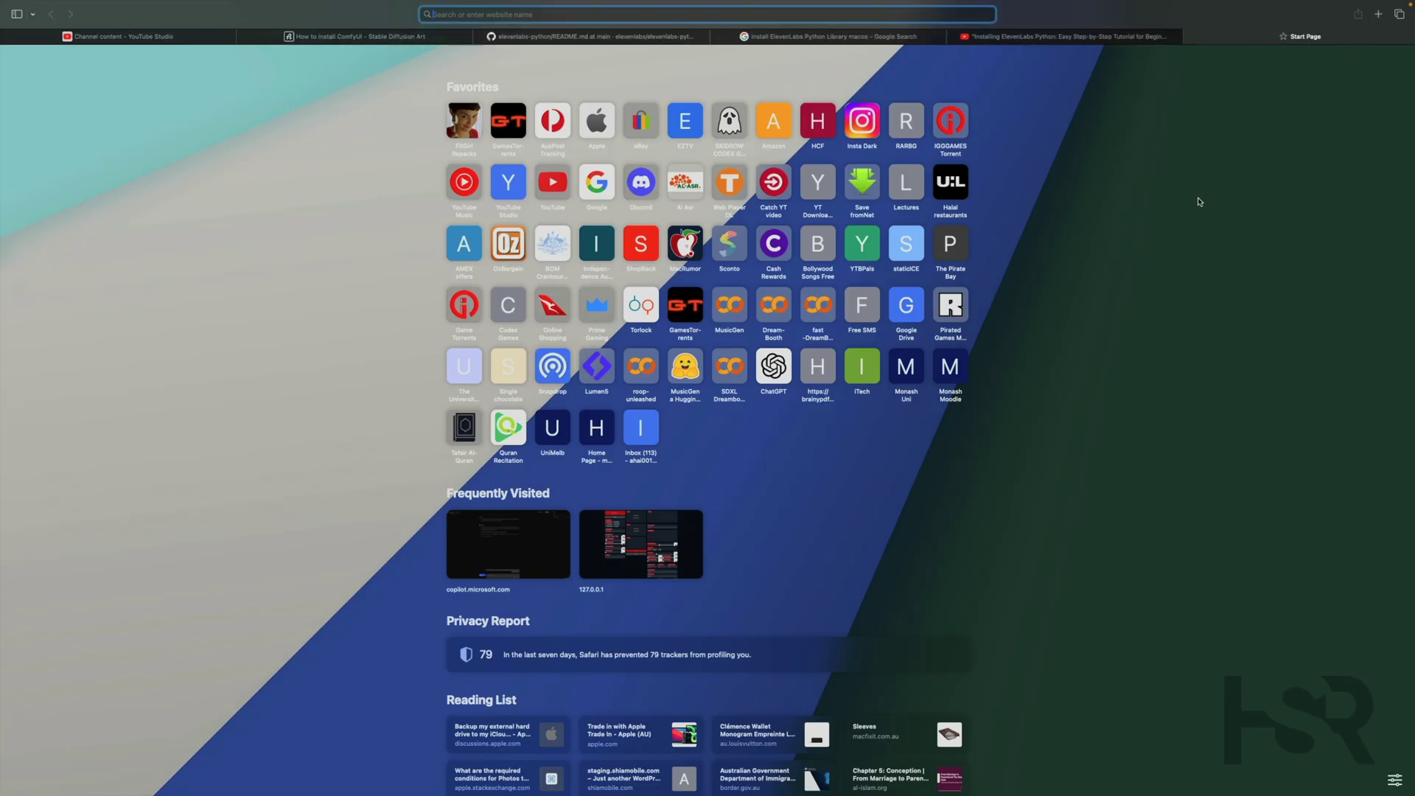
{"action": "type", "text": "127.0.0.1:8188"}
{"action": "key", "text": "Return"}
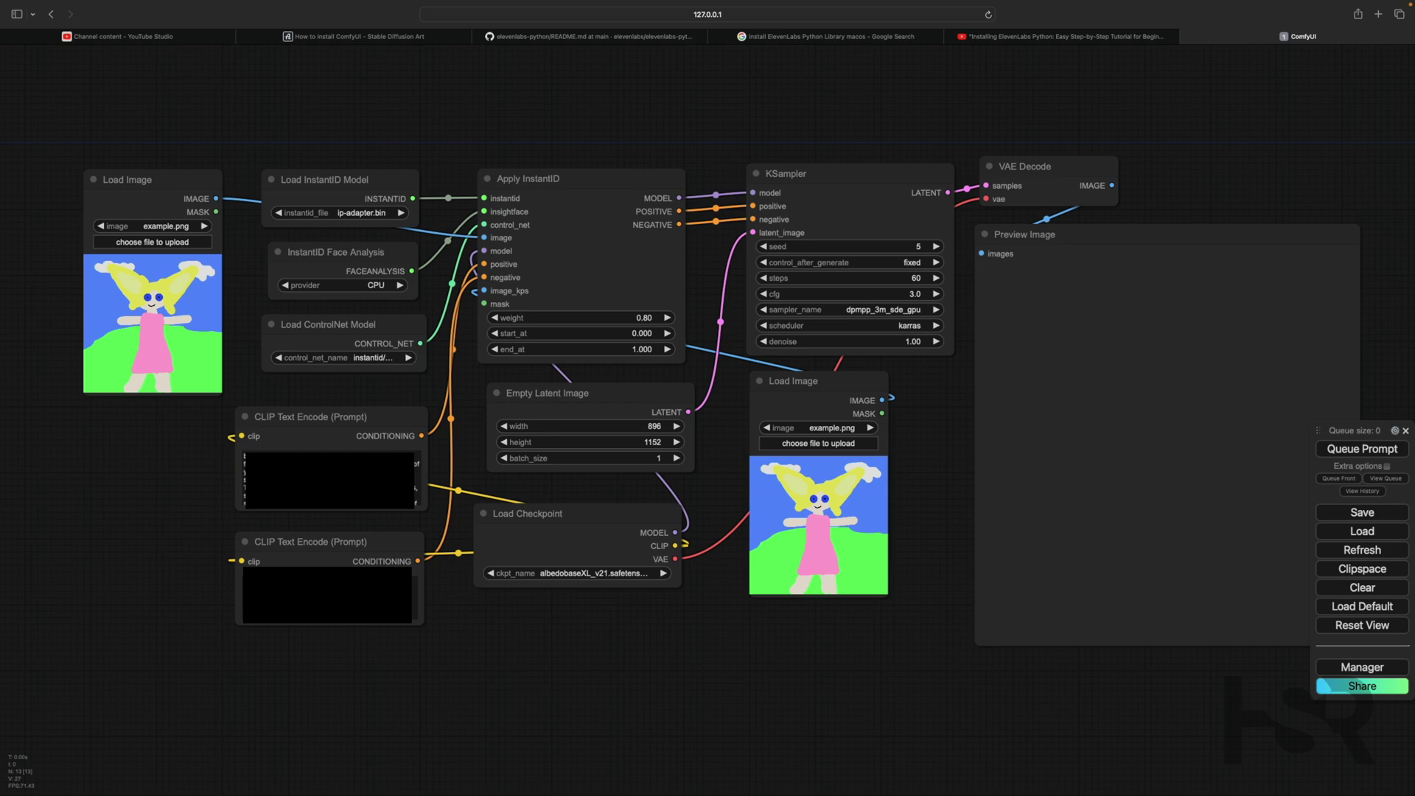
{"action": "left_click", "coordinate": [316, 590]}
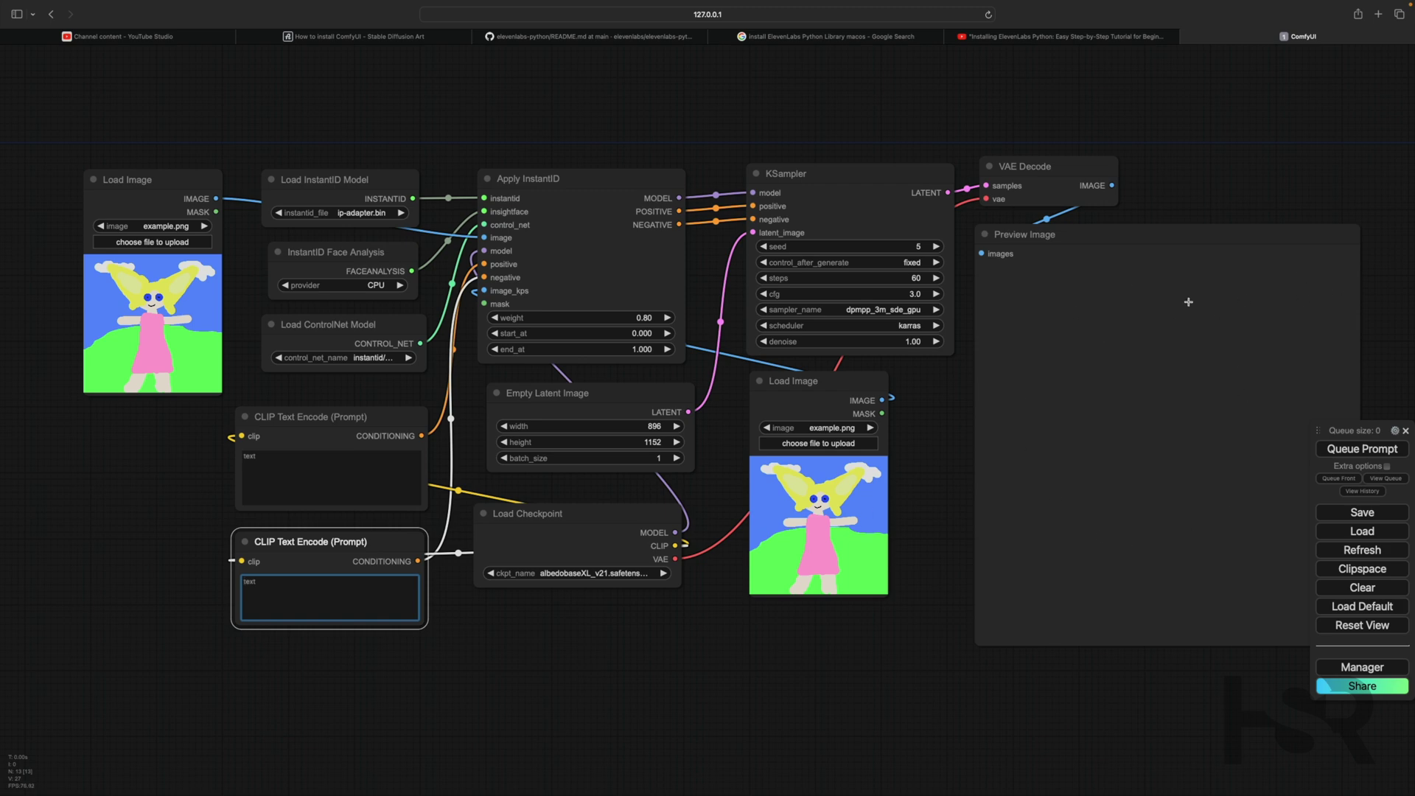
{"action": "left_click", "coordinate": [1362, 531]}
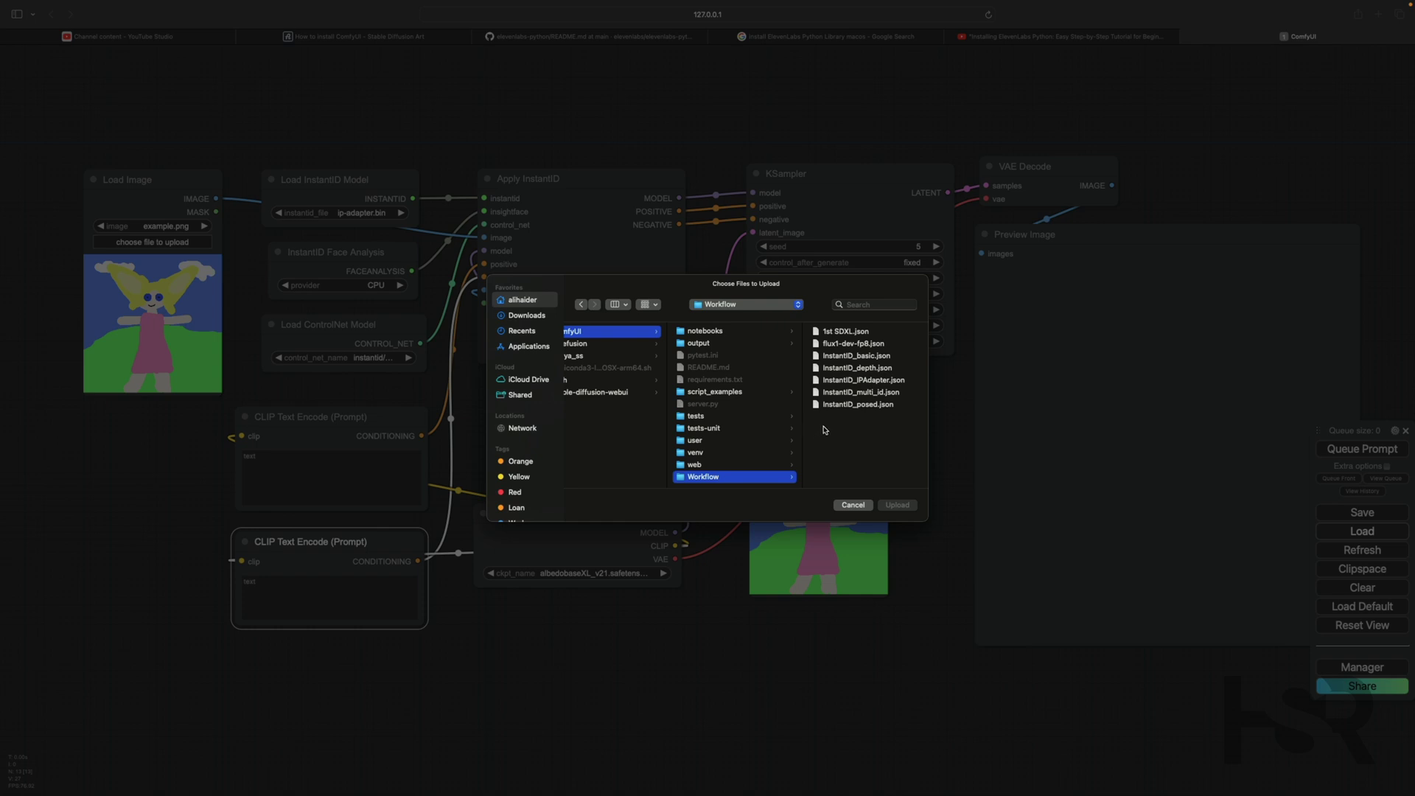
Upload 1st SDXL.json from the Workflow folder in place of the InstantID graph.
{"action": "left_click", "coordinate": [851, 336]}
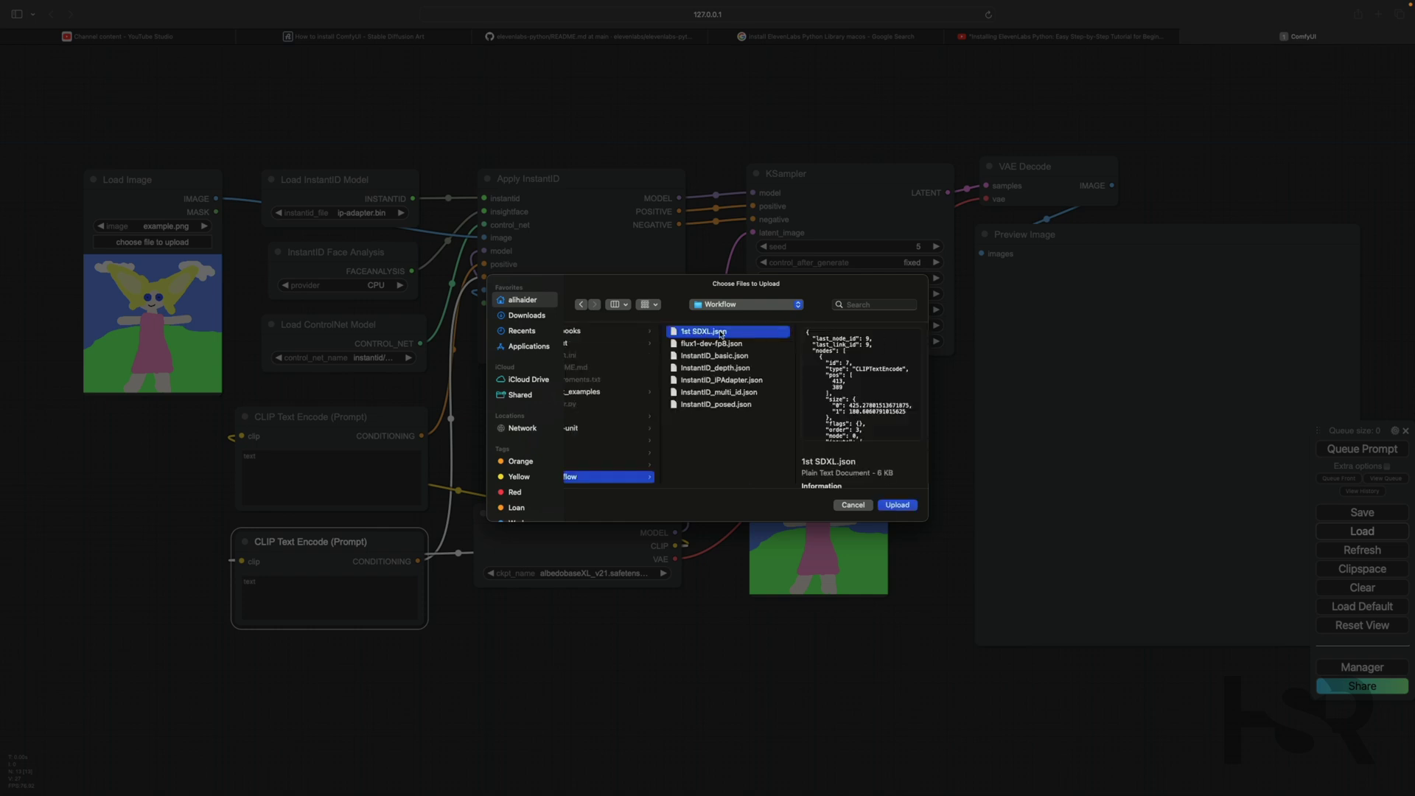
{"action": "left_click", "coordinate": [897, 506]}
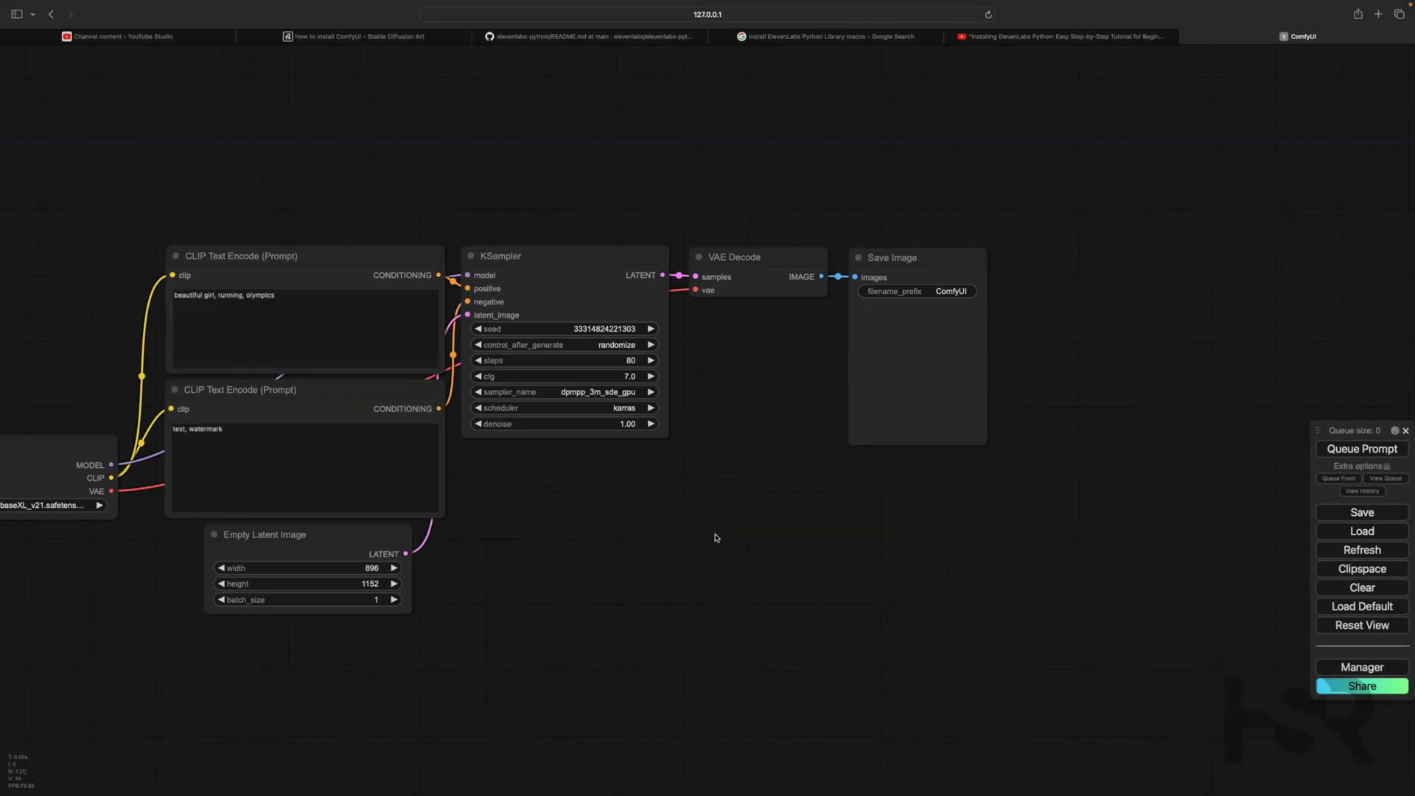
Switch the Load Checkpoint model to flux1-dev-fp8.safetensors.
{"action": "scroll", "coordinate": [652, 537], "scroll_direction": "down", "scroll_amount": 5}
{"action": "scroll", "coordinate": [682, 531], "scroll_direction": "up", "scroll_amount": 5}
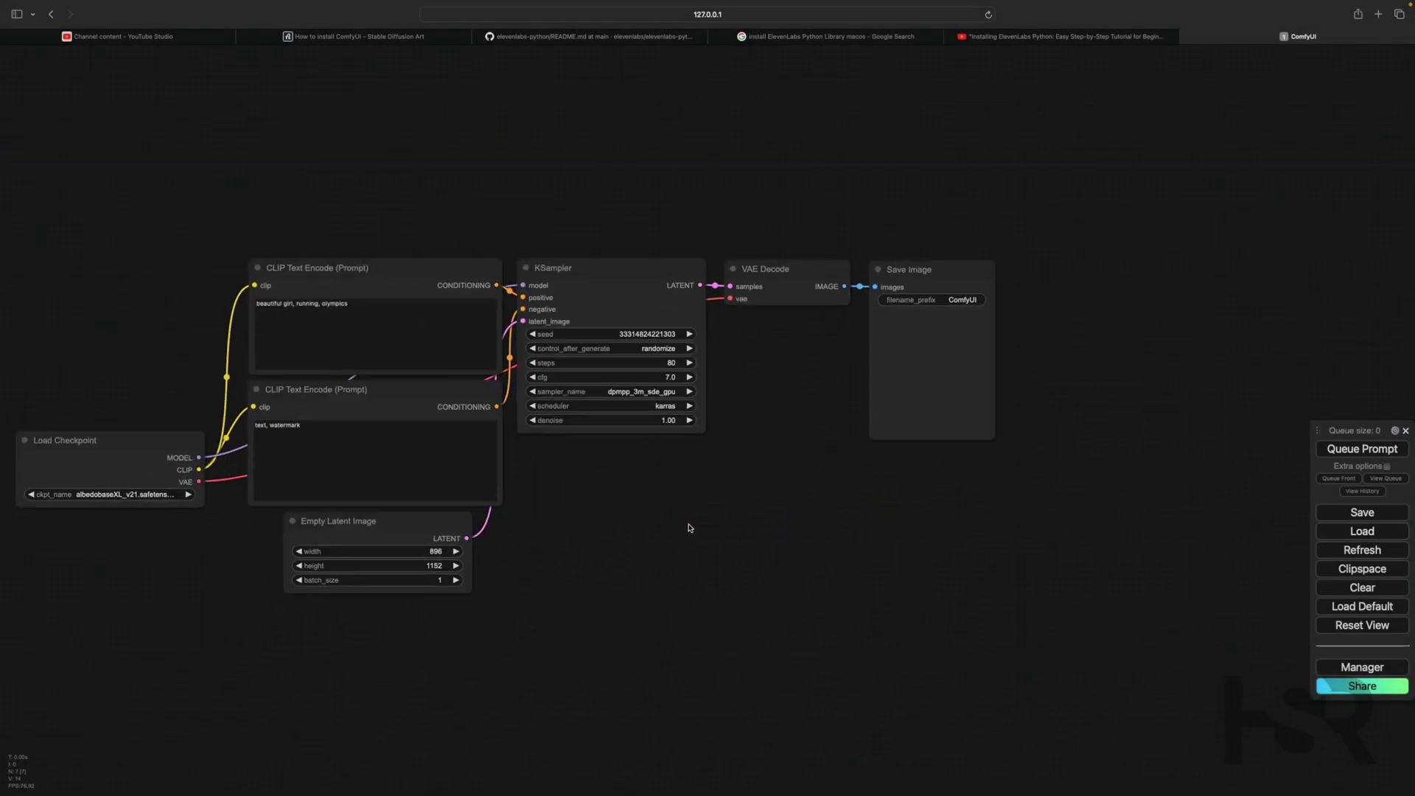
{"action": "left_click_drag", "start_coordinate": [641, 548], "coordinate": [823, 538]}
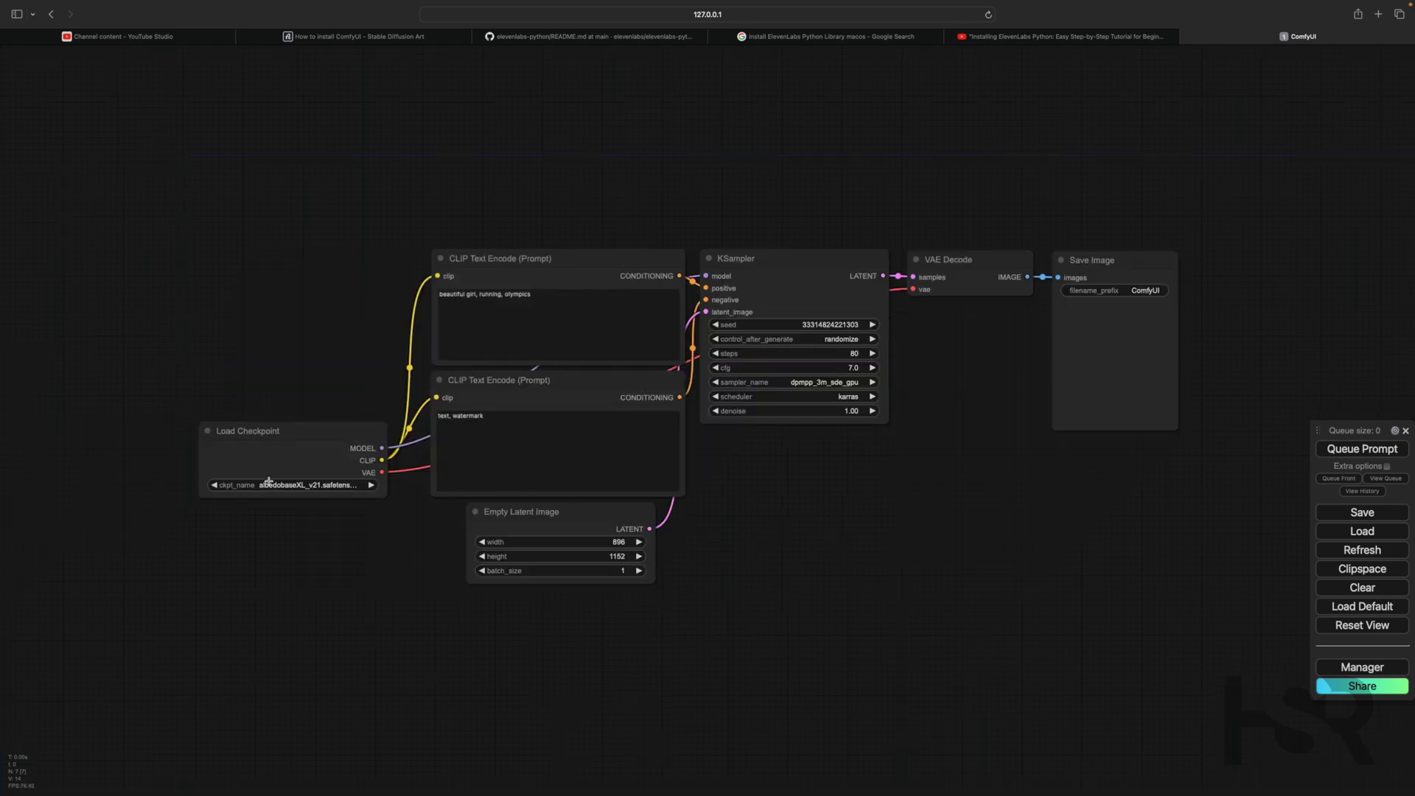
{"action": "left_click", "coordinate": [327, 483]}
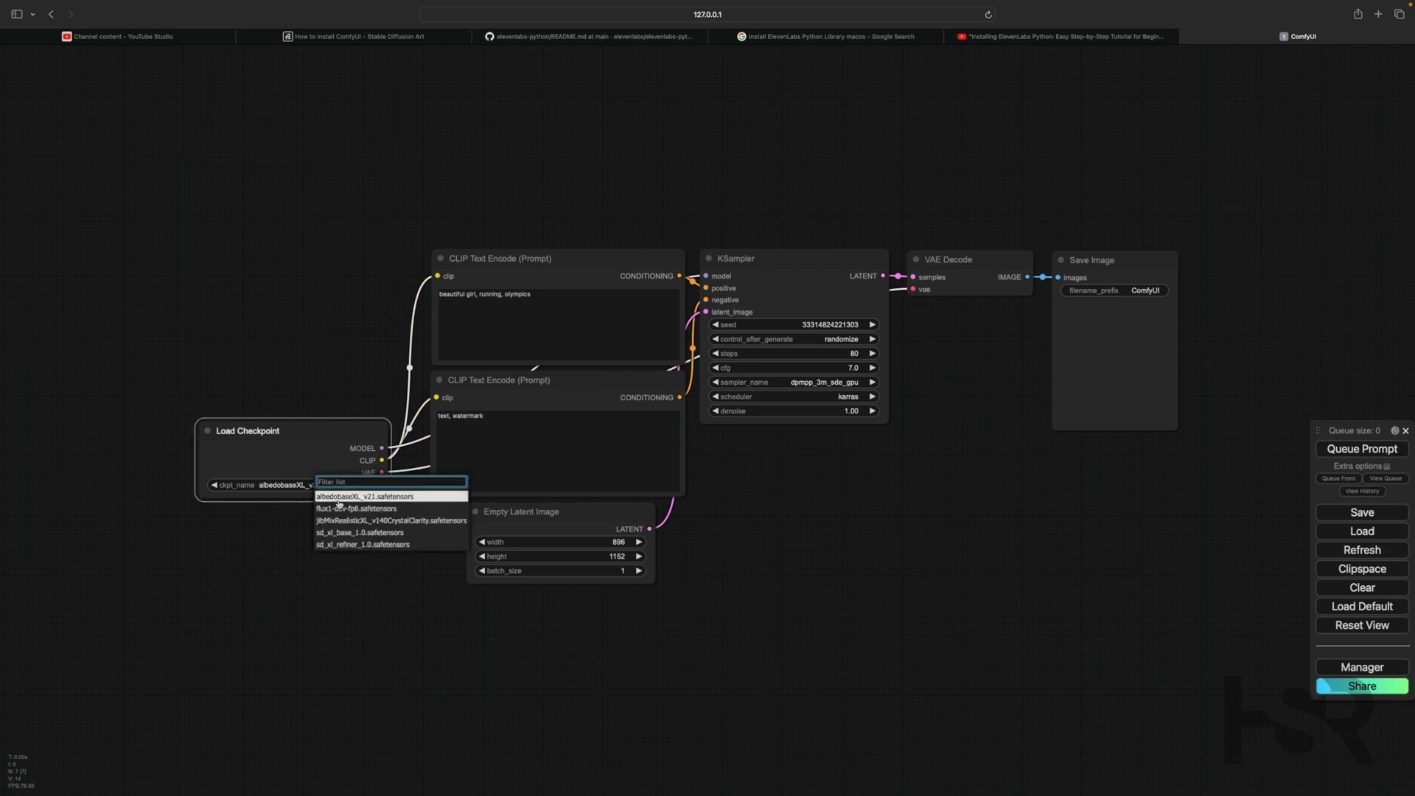
{"action": "left_click", "coordinate": [344, 508]}
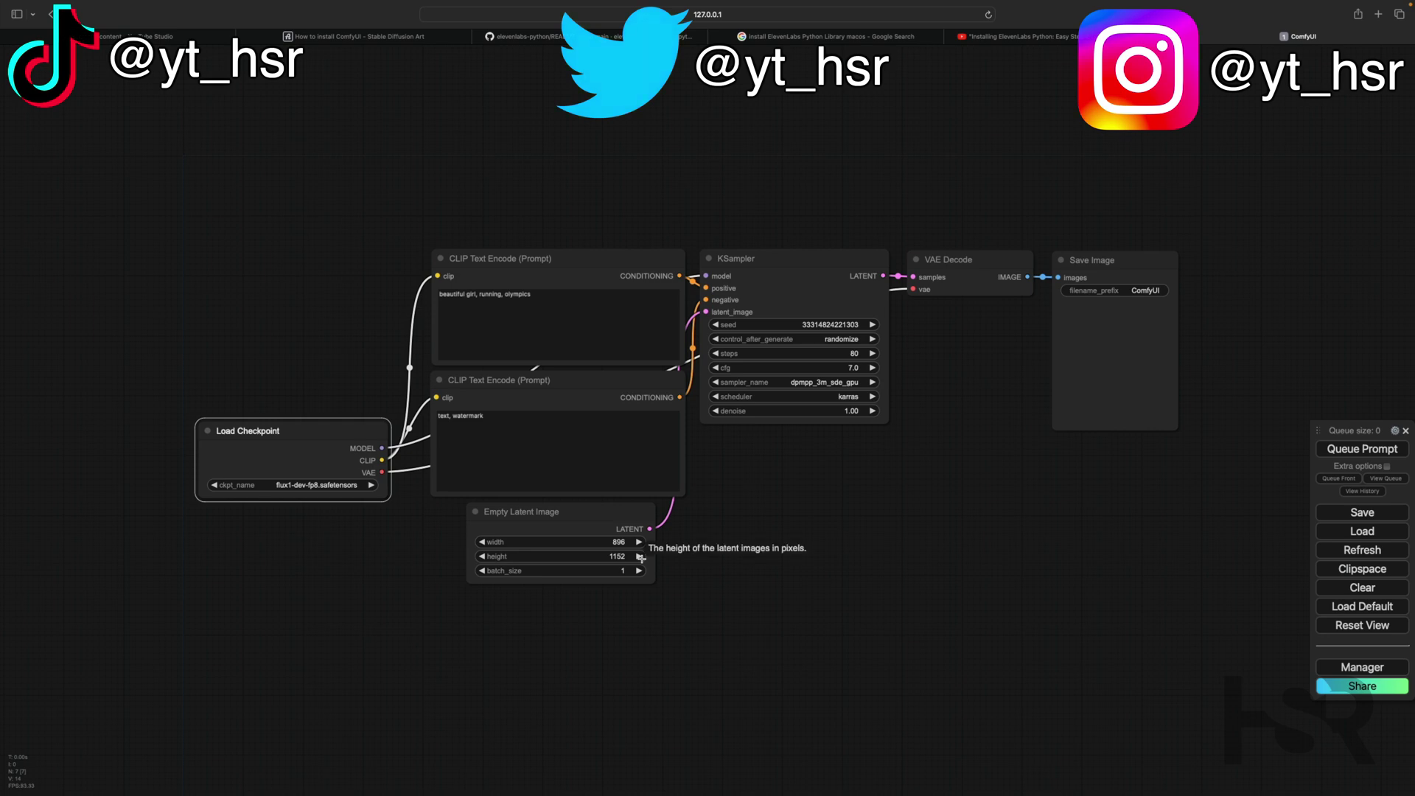
Set the KSampler seed to 0 and sampling steps to 40.
{"action": "left_click", "coordinate": [853, 325]}
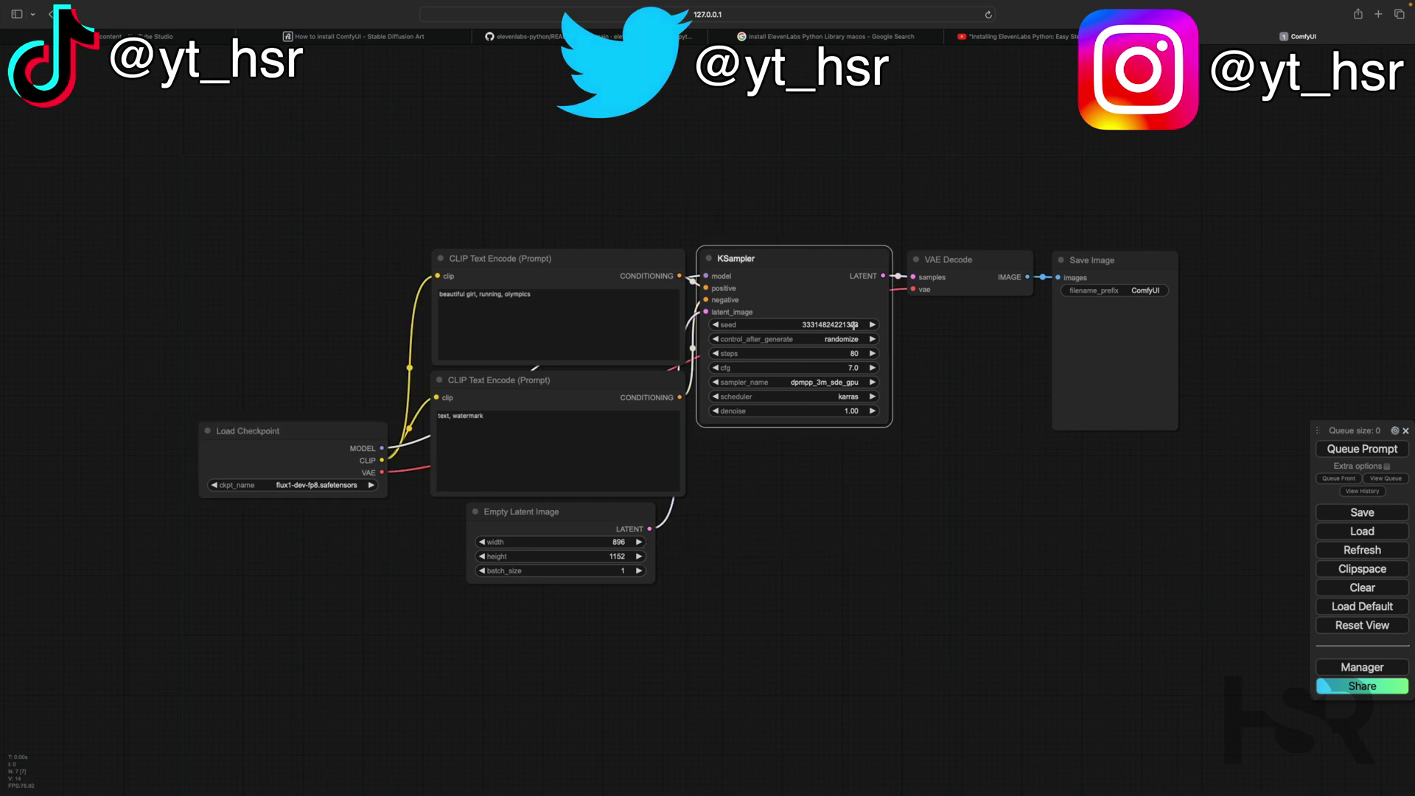
{"action": "left_click", "coordinate": [853, 325]}
{"action": "type", "text": "0"}
{"action": "key", "text": "Return"}
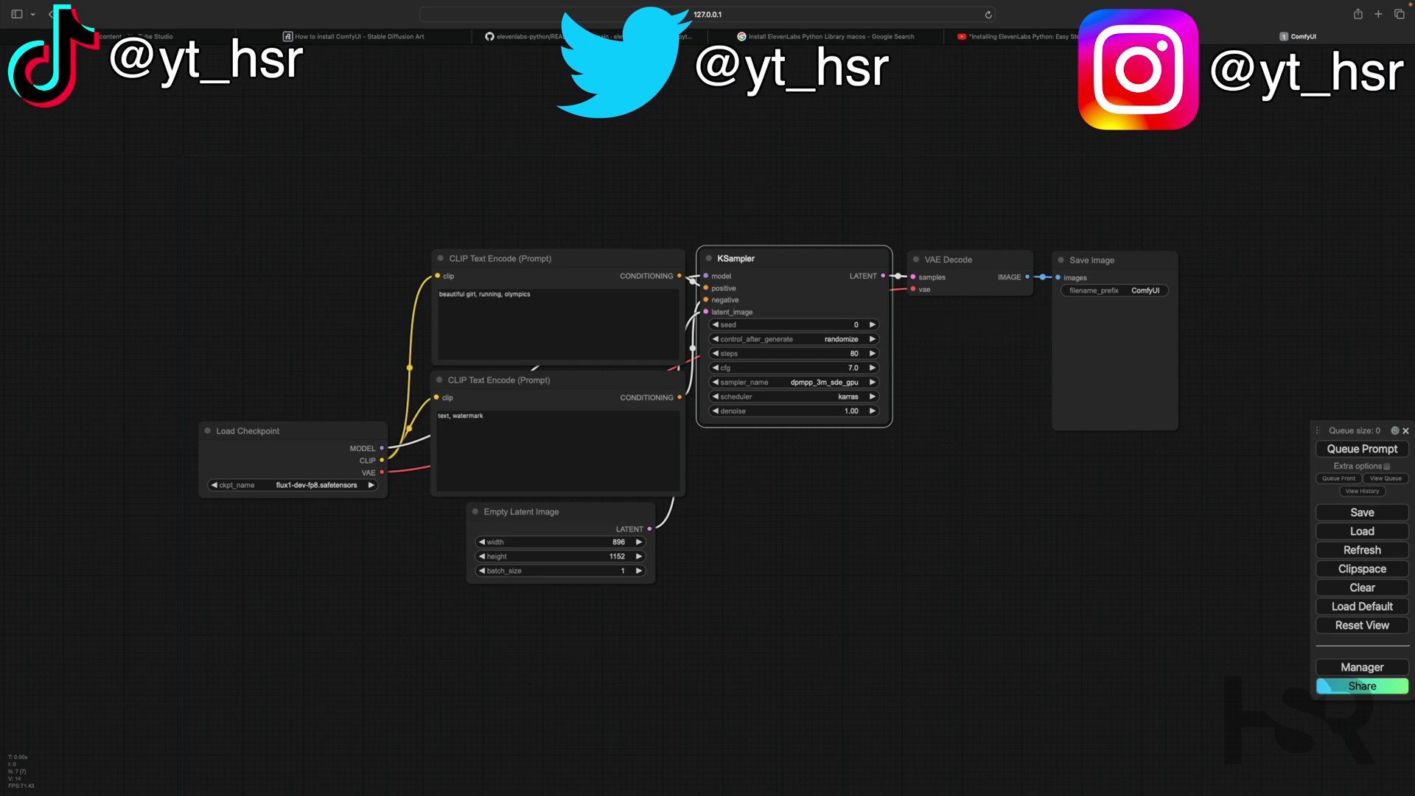
{"action": "left_click", "coordinate": [854, 353]}
{"action": "type", "text": "40"}
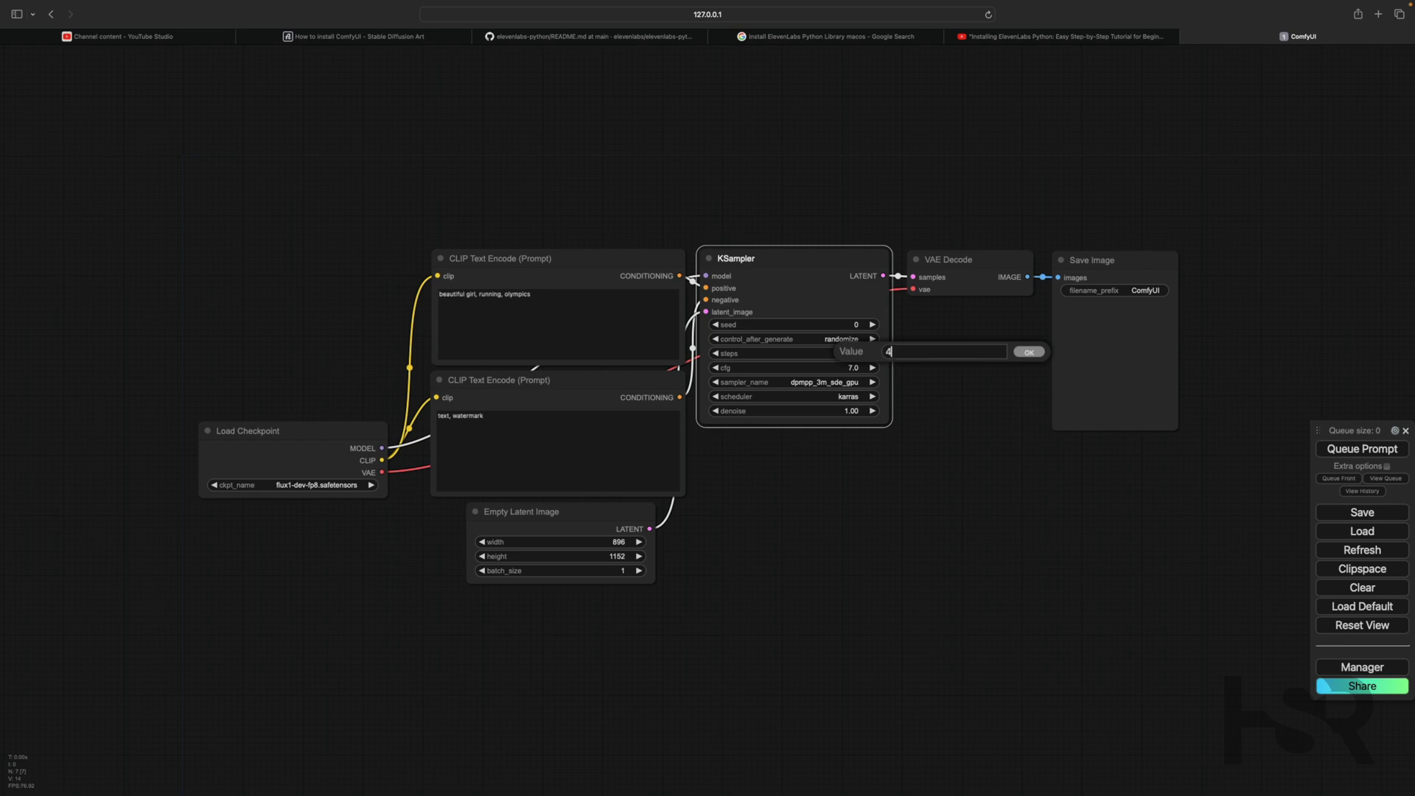
{"action": "key", "text": "Return"}
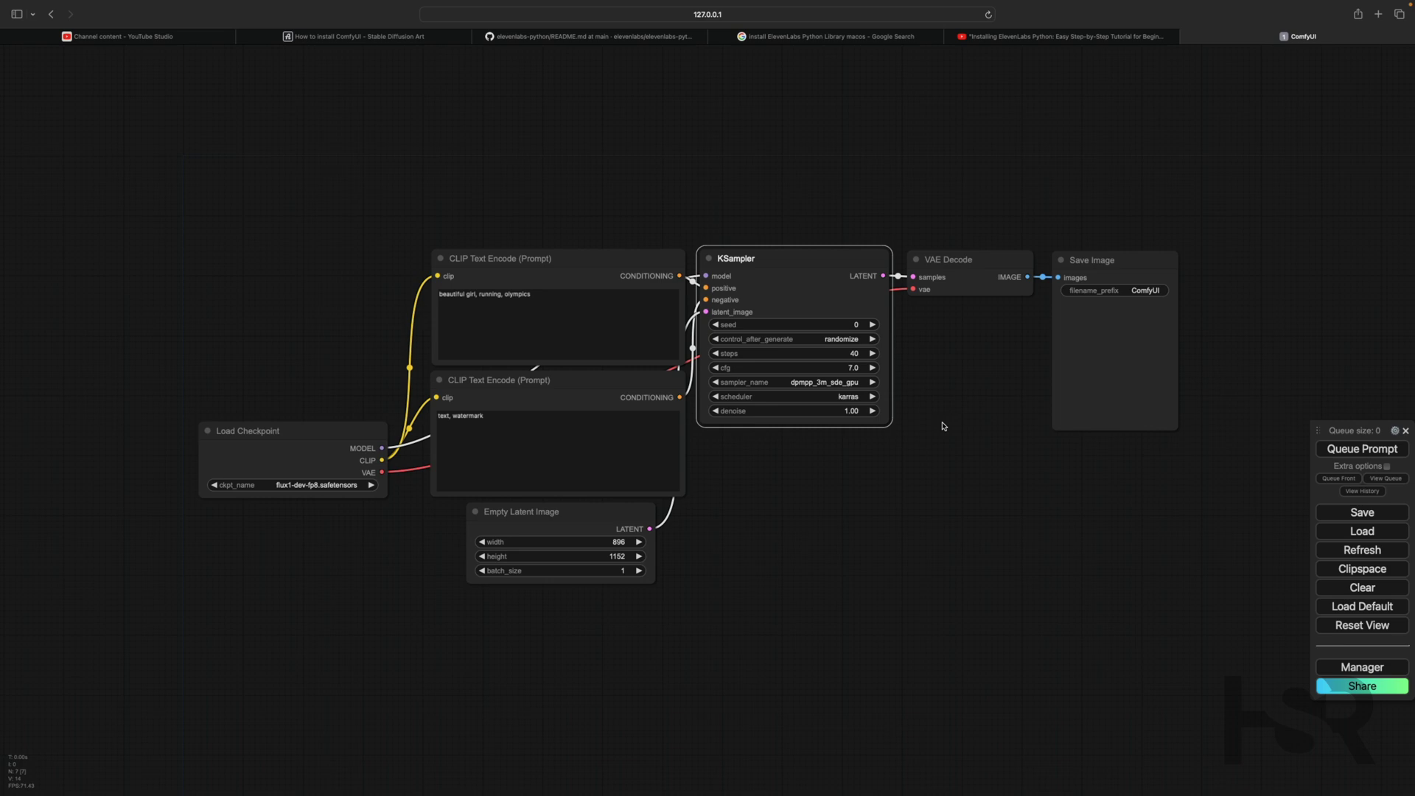
Restore the albedobaseXL_v21.safetensors checkpoint and set cfg to 5.0, keeping the dpmpp_3m_sde_gpu sampler.
{"action": "left_click", "coordinate": [344, 486]}
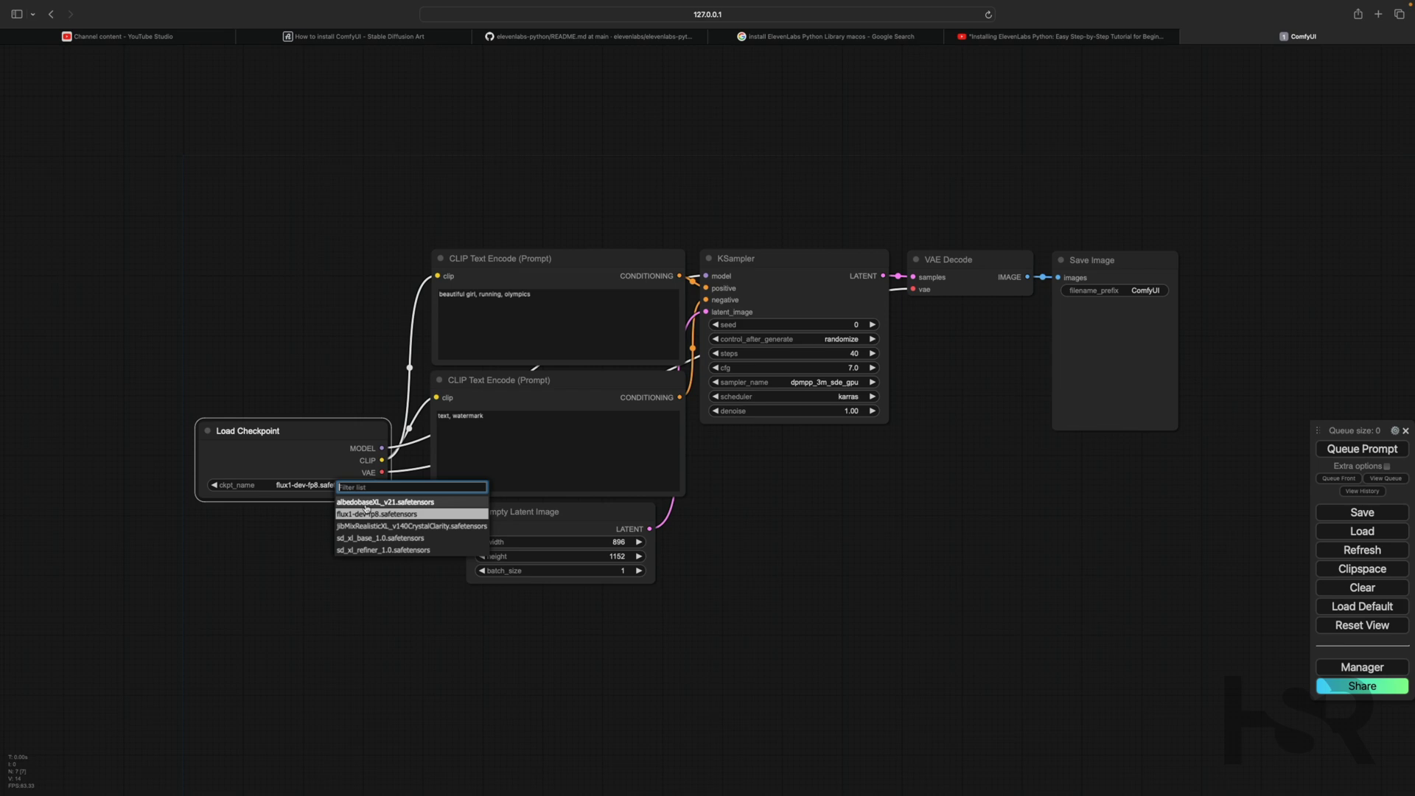
{"action": "left_click", "coordinate": [366, 504]}
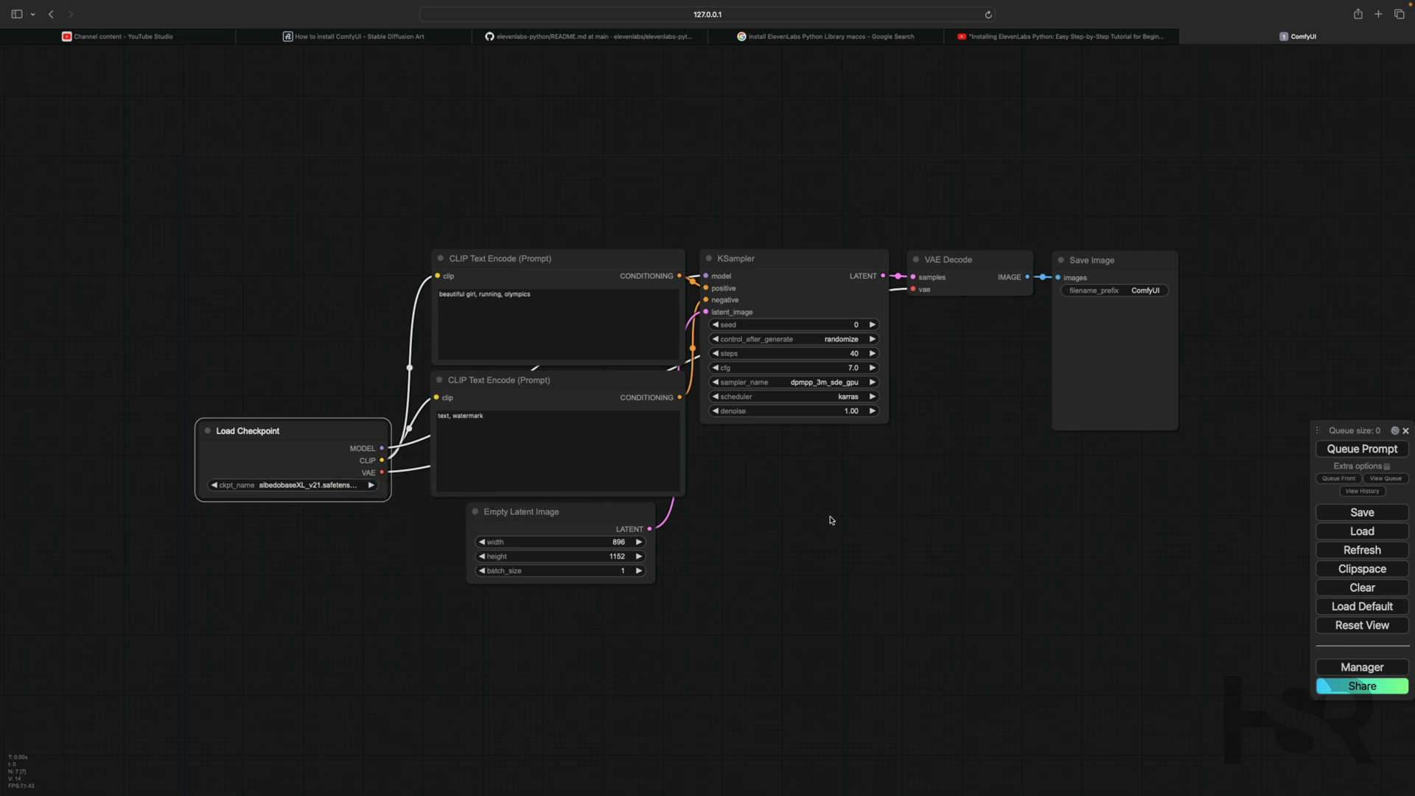
{"action": "left_click", "coordinate": [854, 369]}
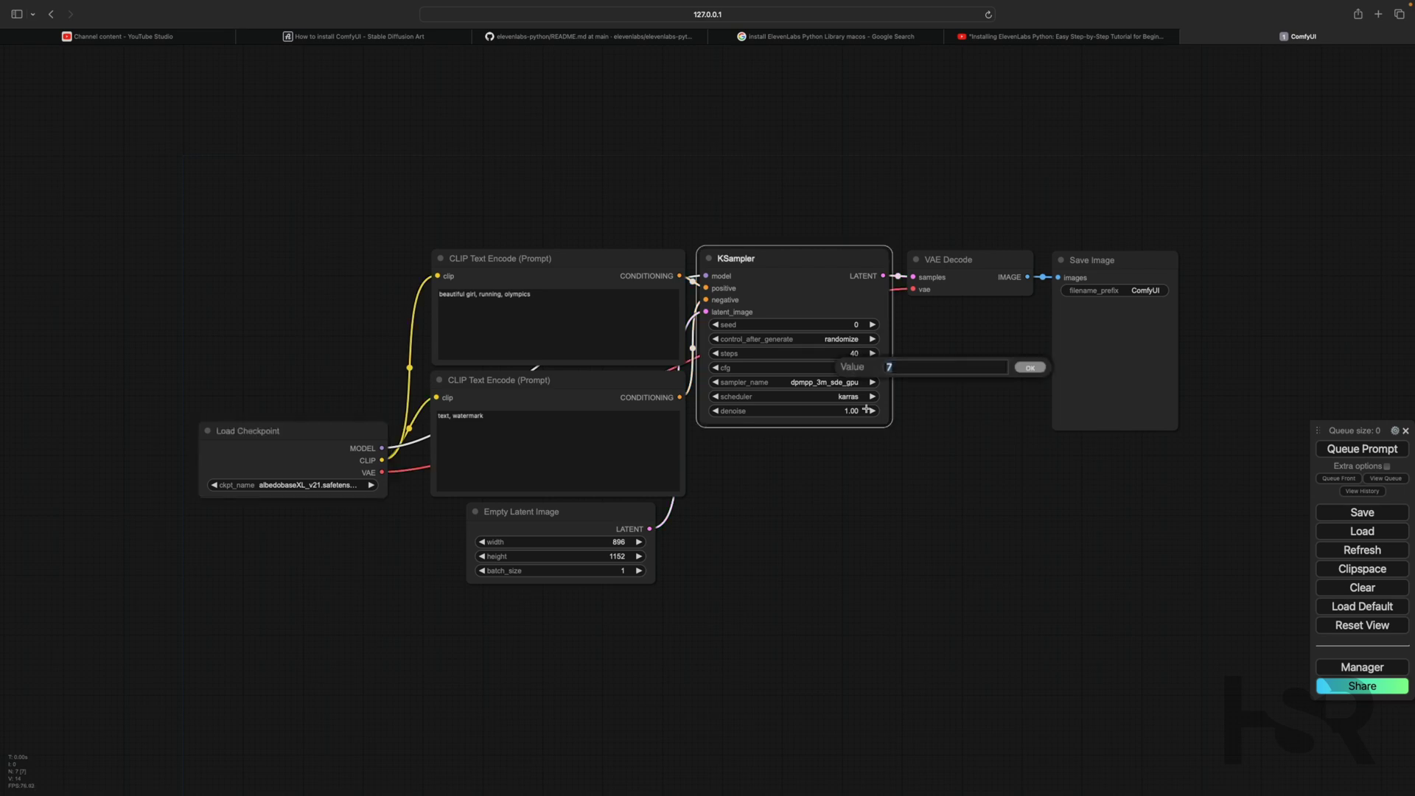
{"action": "type", "text": "5"}
{"action": "key", "text": "Return"}
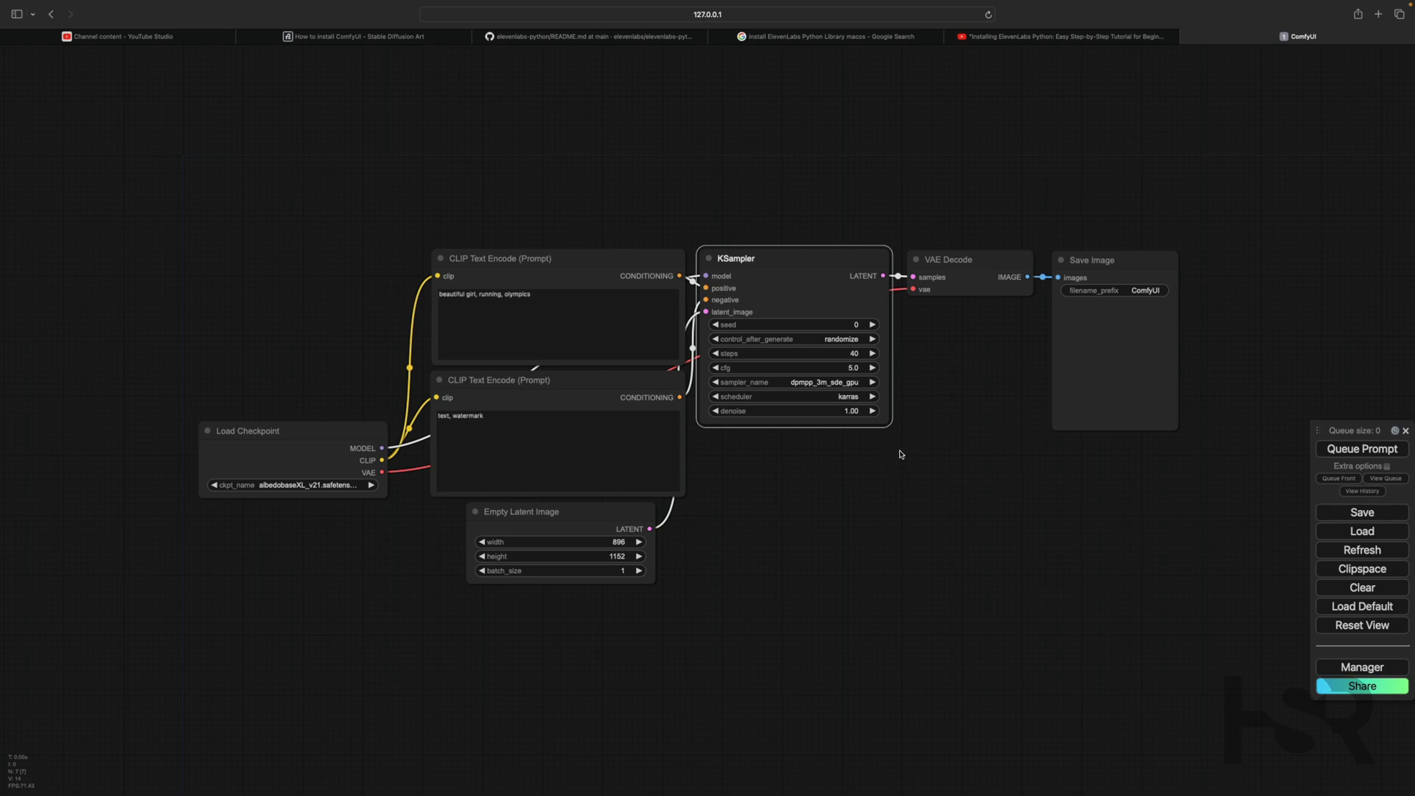
{"action": "left_click", "coordinate": [859, 385]}
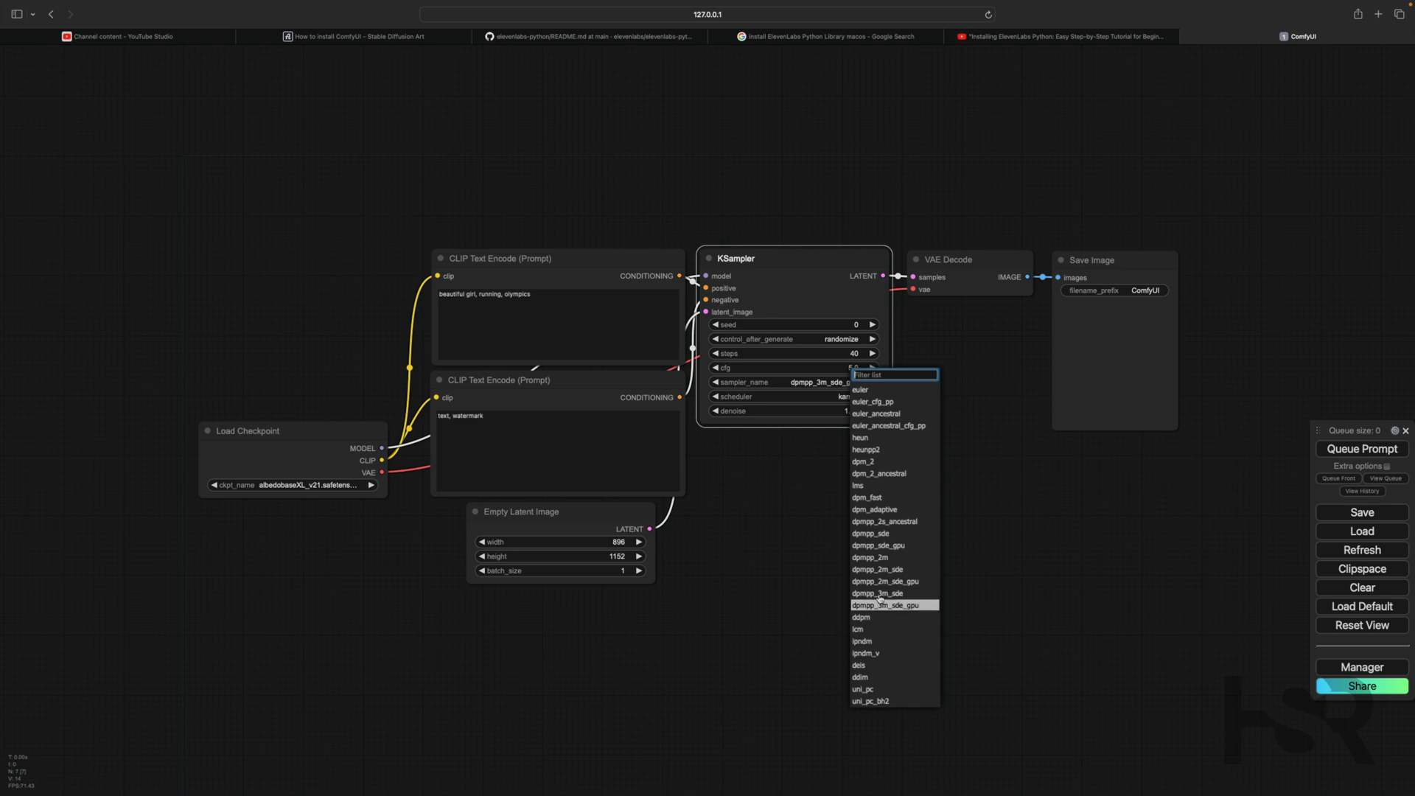
{"action": "left_click", "coordinate": [745, 480]}
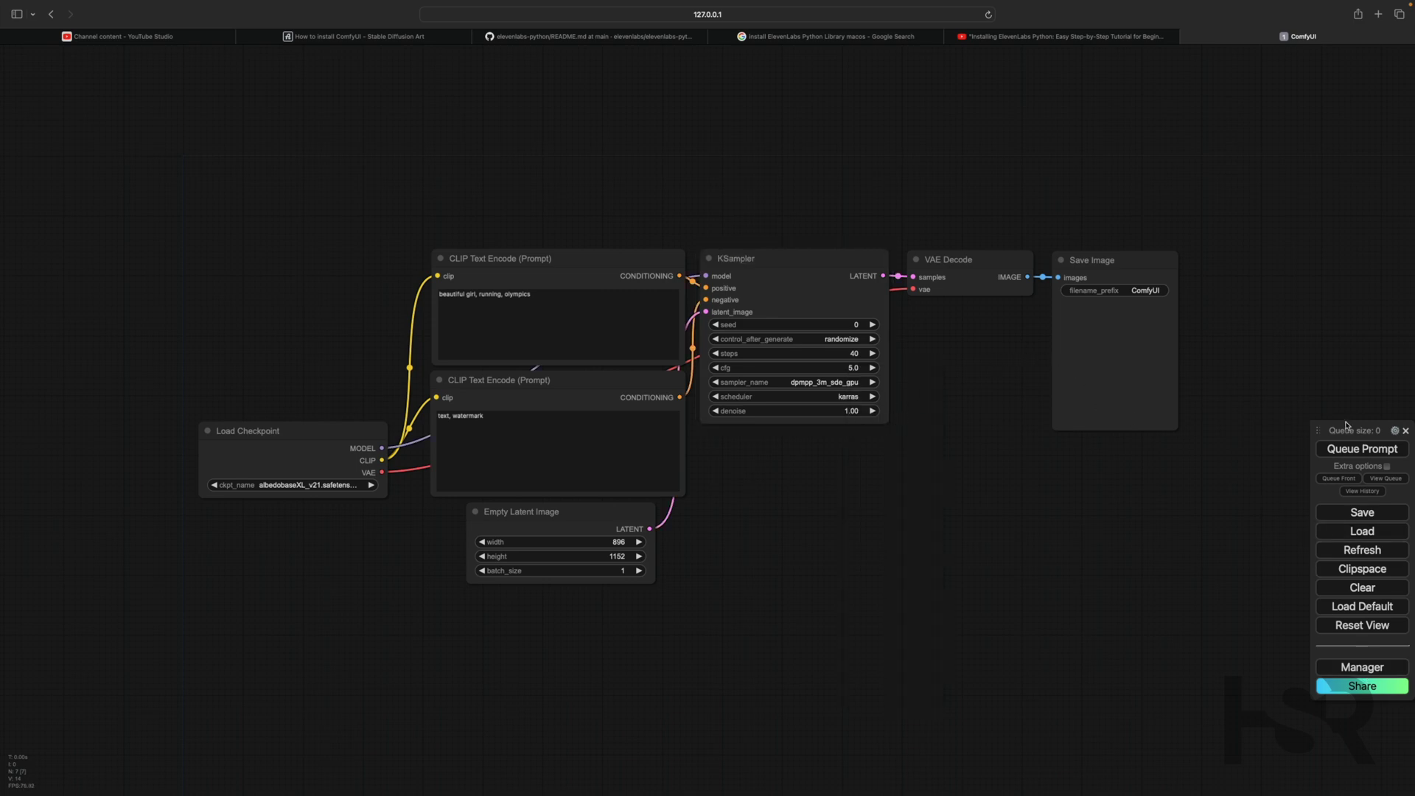
Queue the runner prompt, launch Macs Fan Control via Spotlight, and check sampling progress in Terminal.
{"action": "left_click", "coordinate": [1344, 451]}
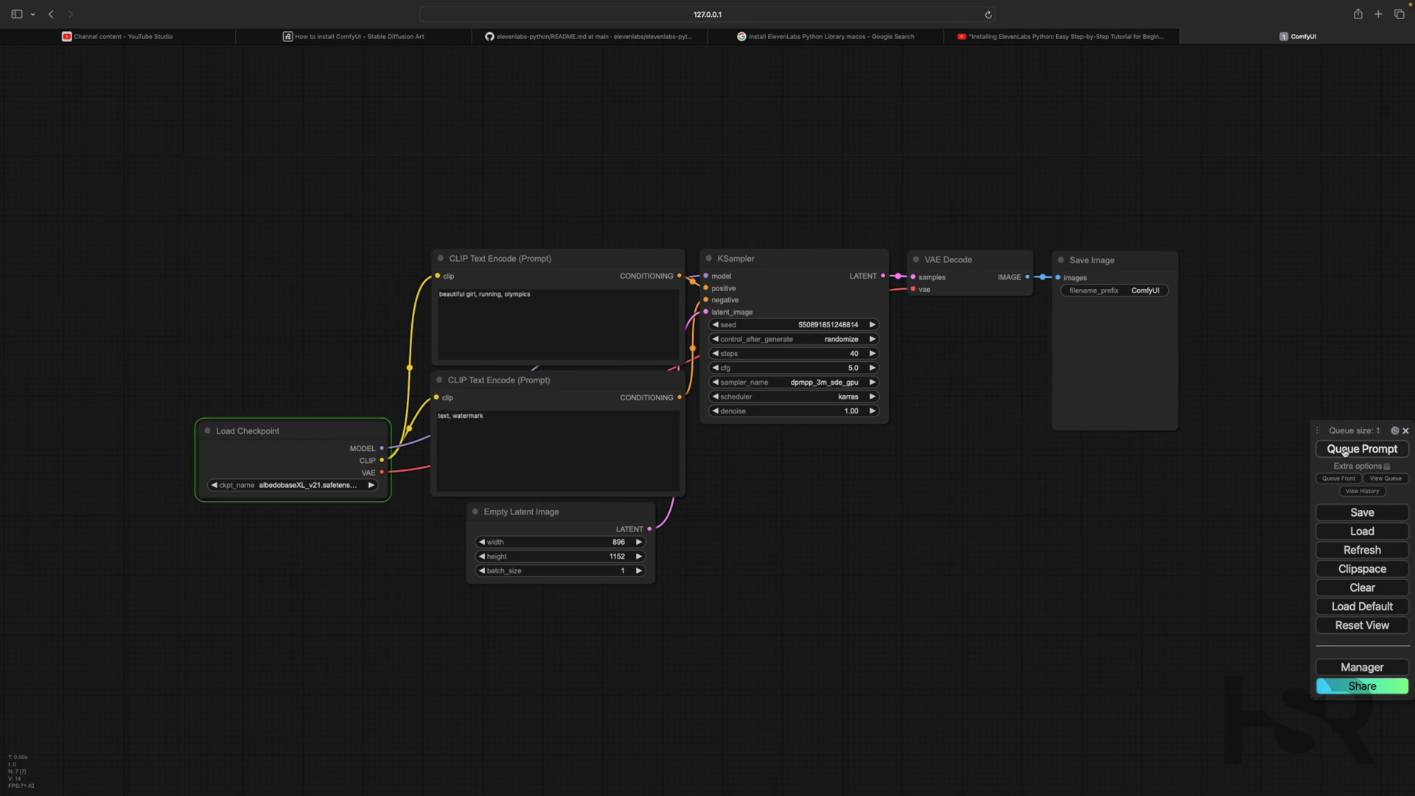
{"action": "key", "text": "super+space"}
{"action": "type", "text": "mac"}
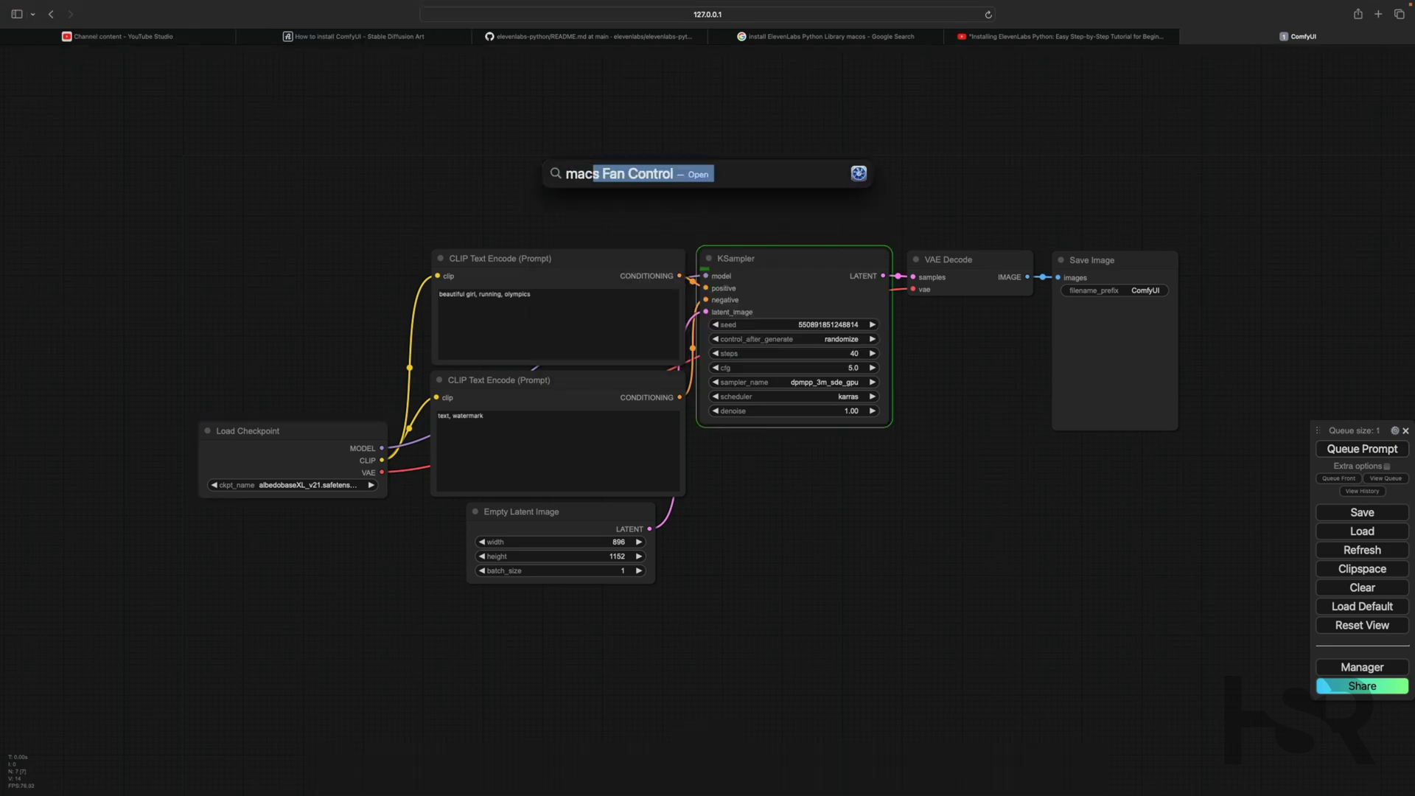
{"action": "key", "text": "Return"}
{"action": "left_click", "coordinate": [540, 501]}
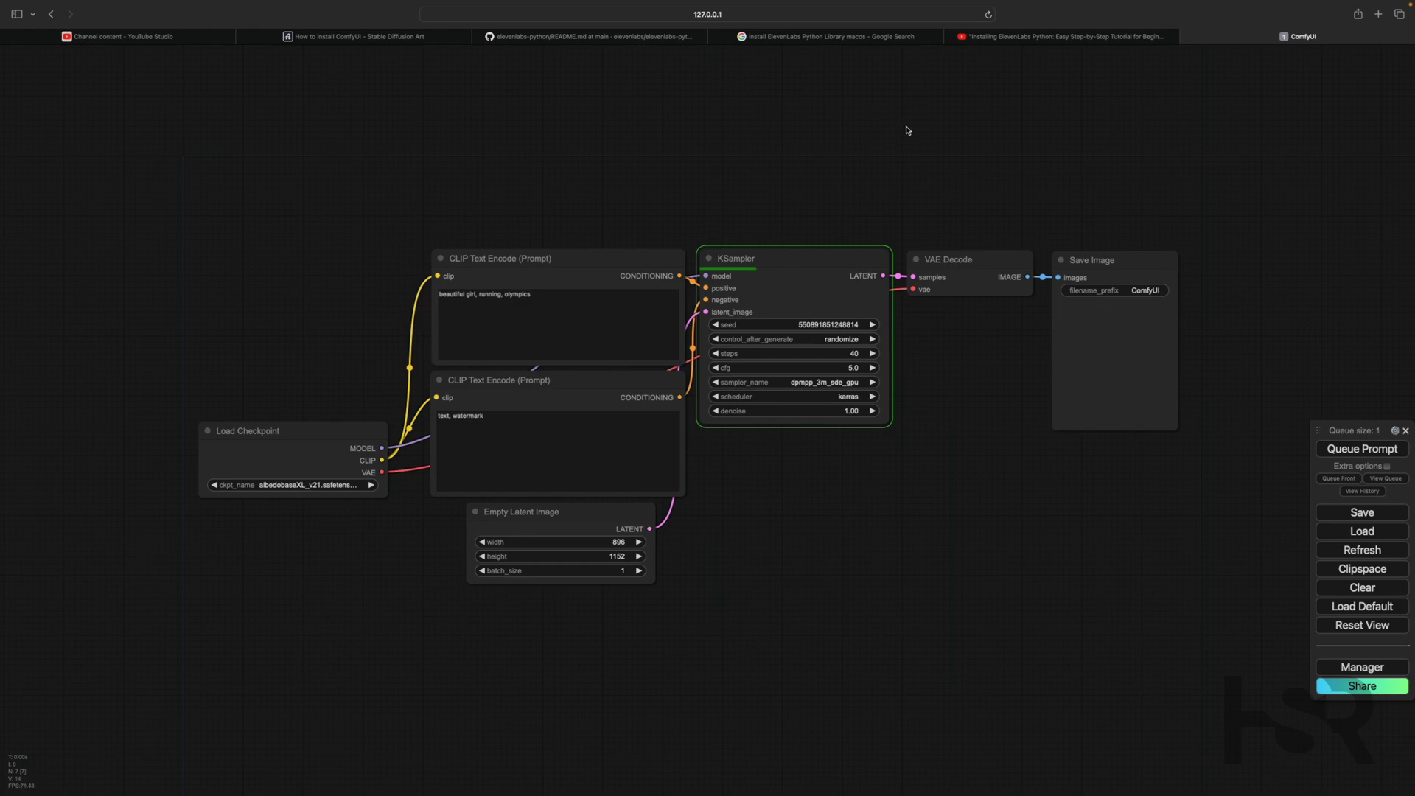
{"action": "key", "text": "ctrl+Left"}
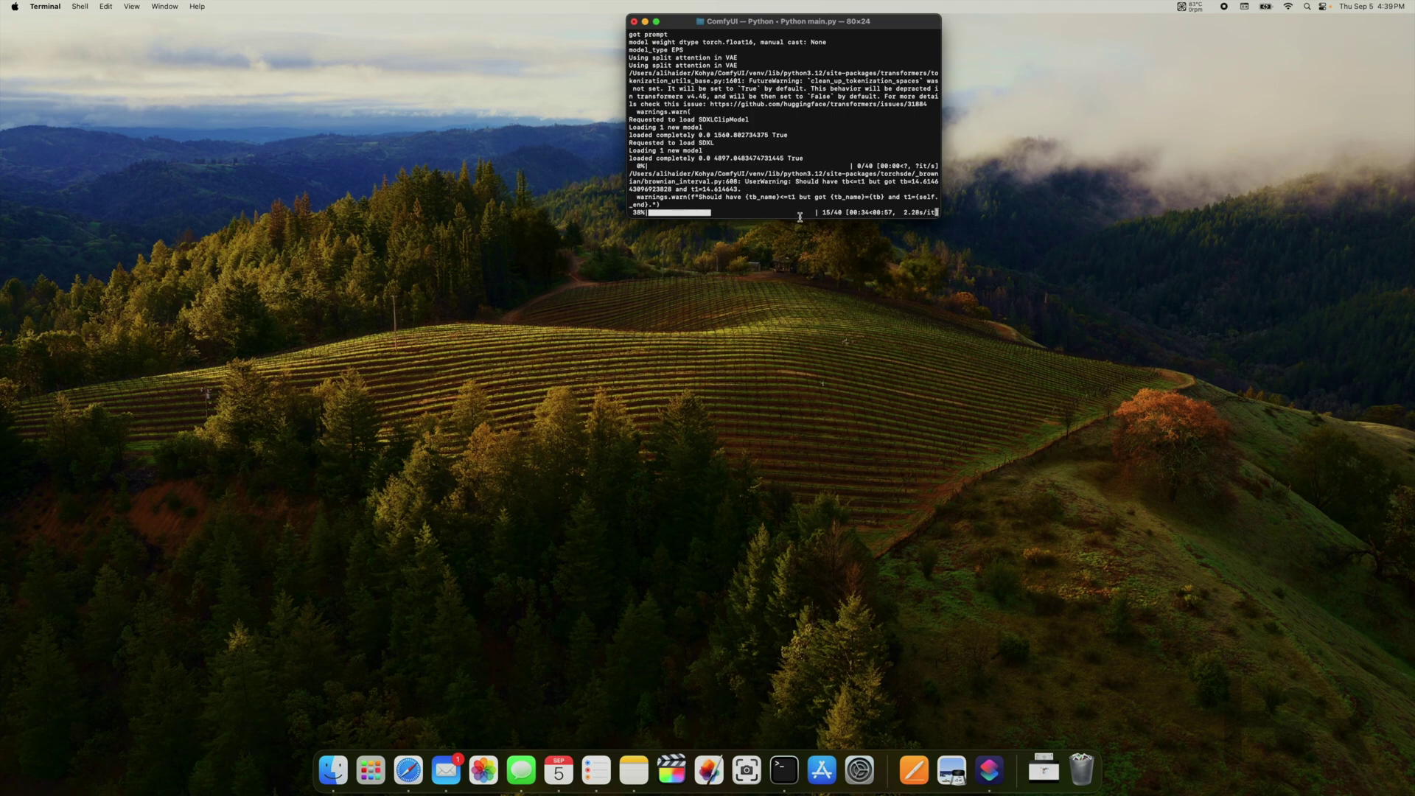
{"action": "key", "text": "ctrl+Right"}
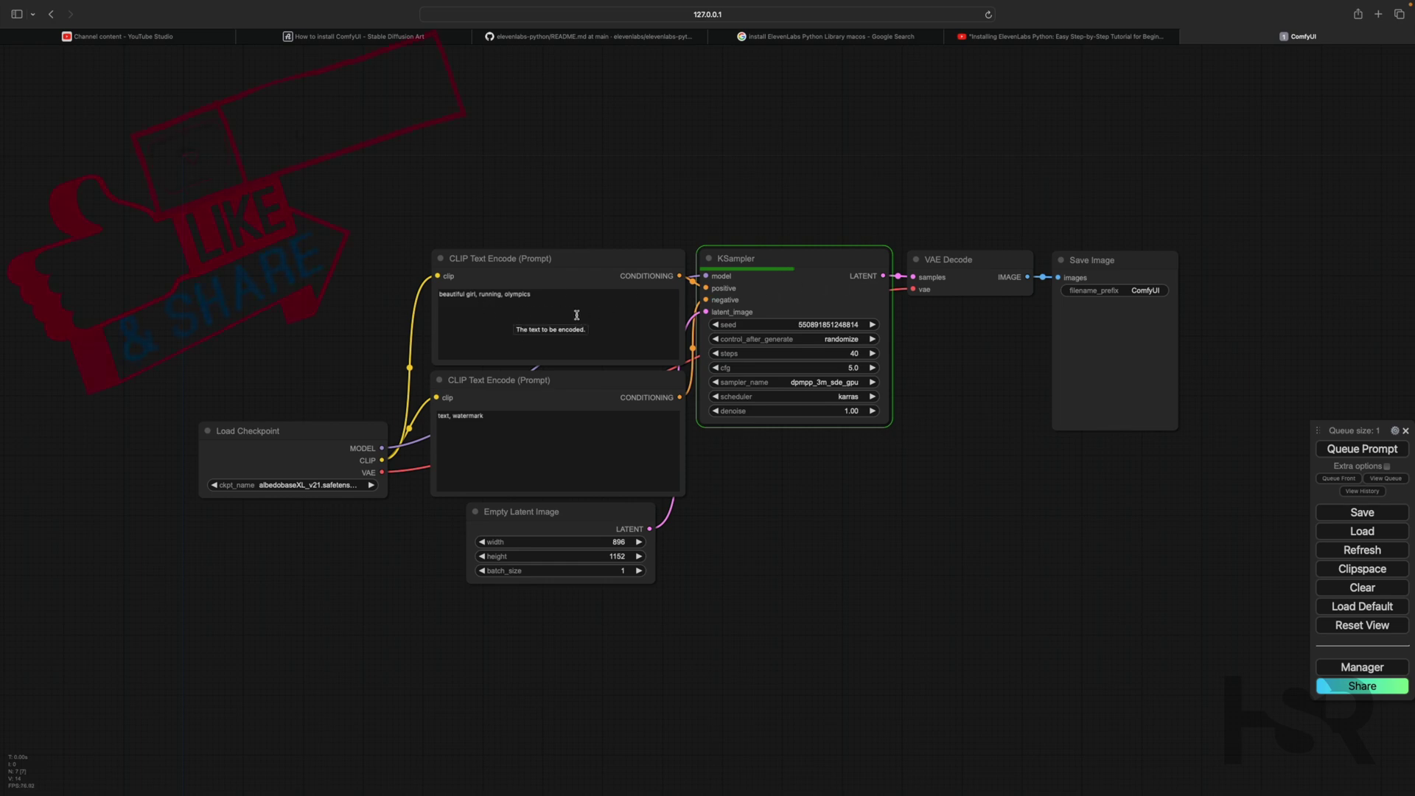
Add 'nsfw, nude' to the negative prompt and open the finished 896×1152 runner image.
{"action": "left_click", "coordinate": [509, 423]}
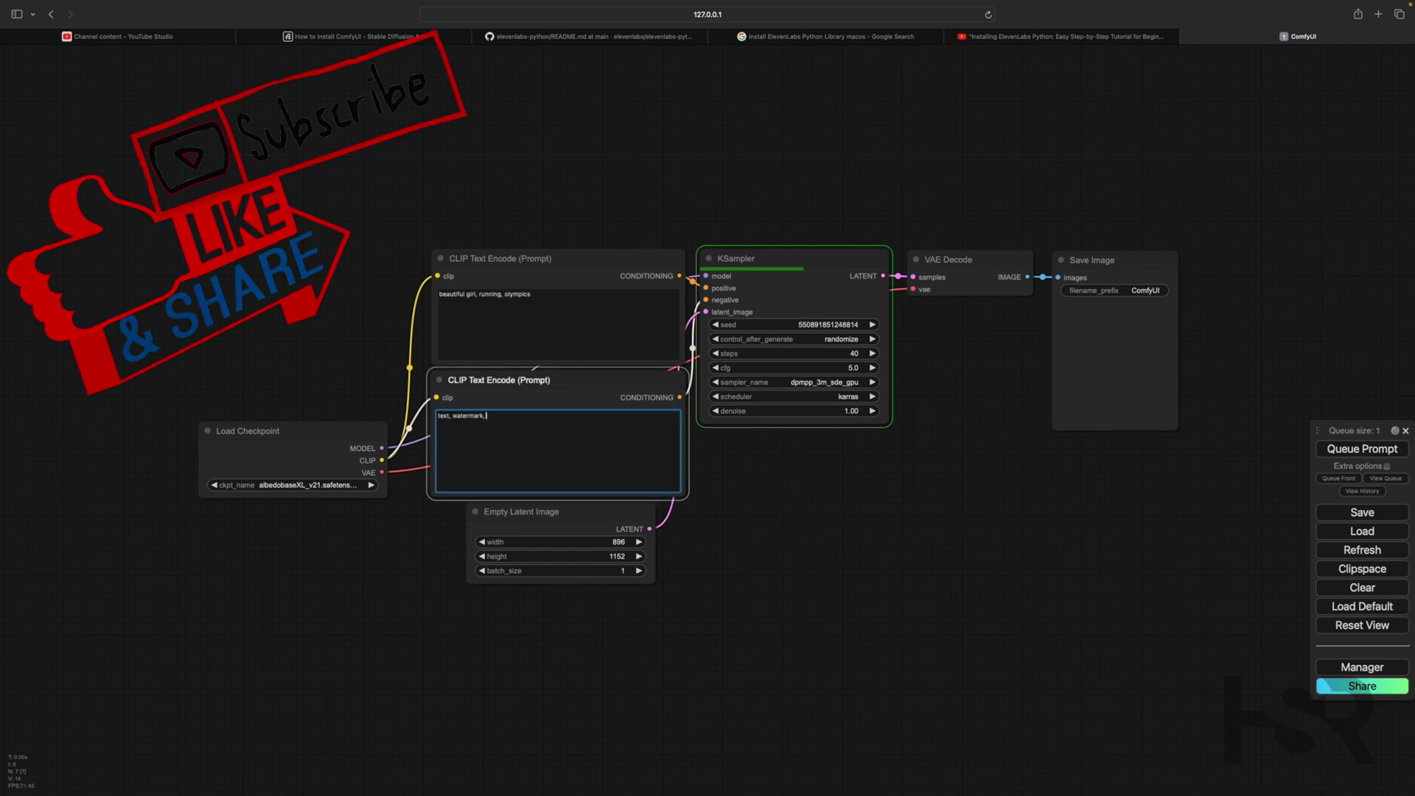
{"action": "type", "text": "n"}
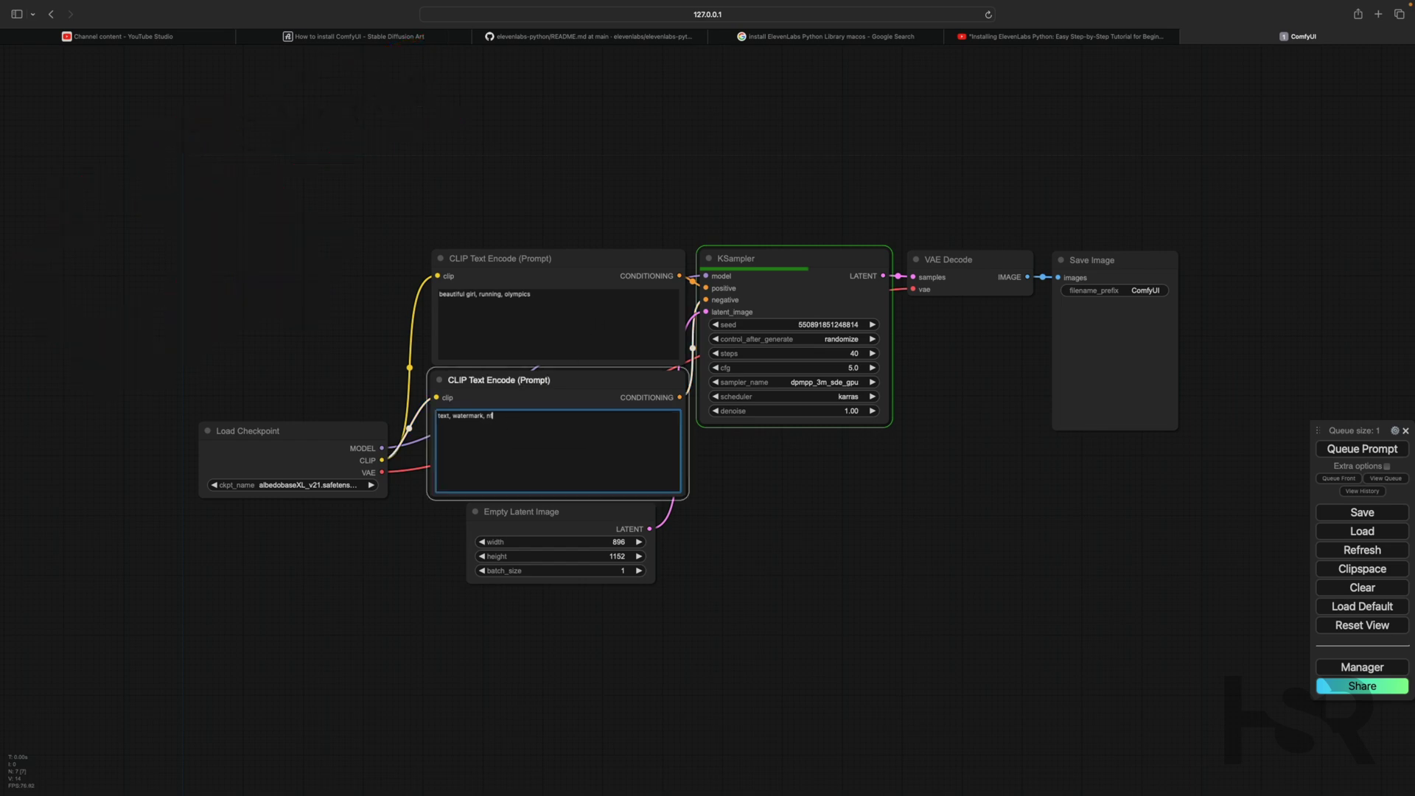
{"action": "type", "text": "sfw, nude,"}
{"action": "mouse_move", "coordinate": [1305, 4]}
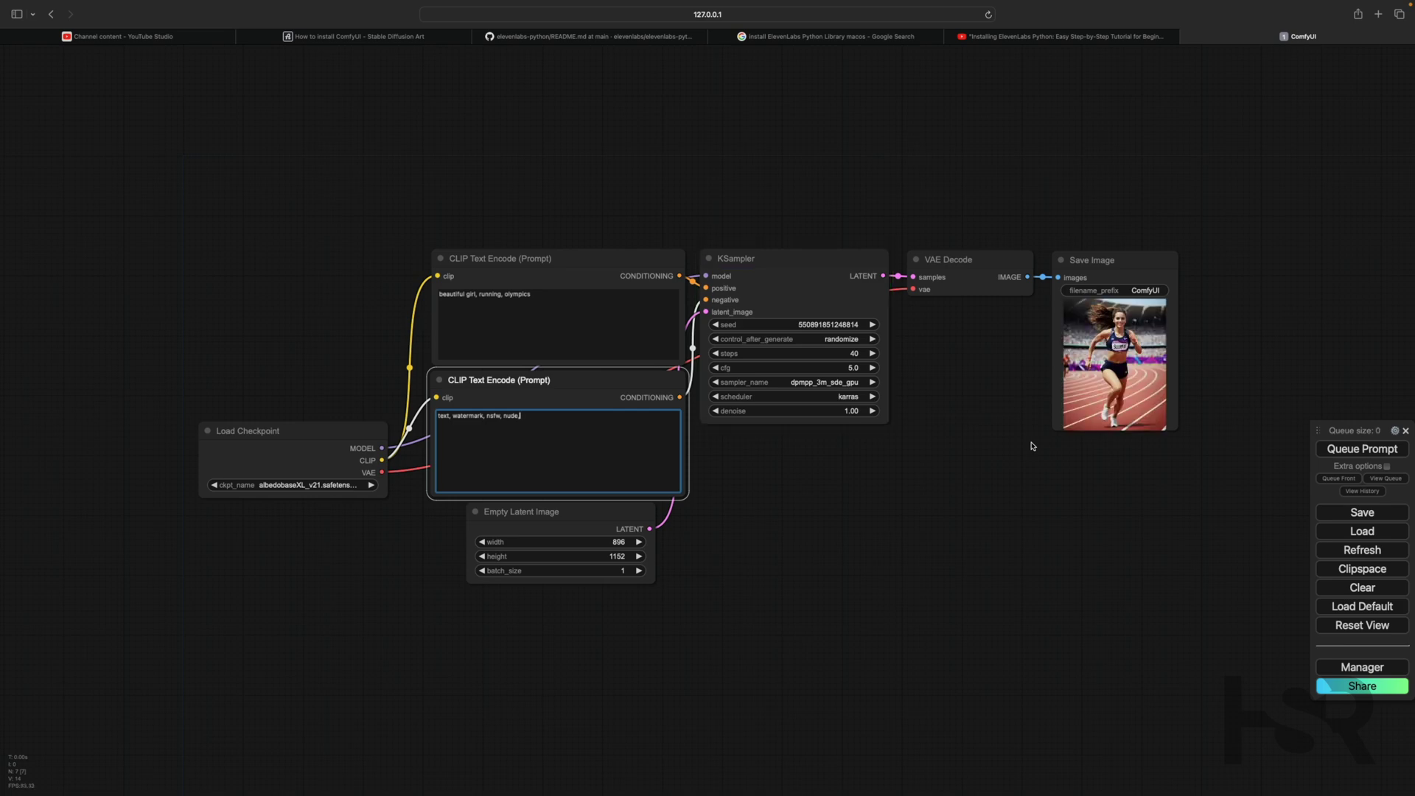
{"action": "left_click", "coordinate": [1127, 380]}
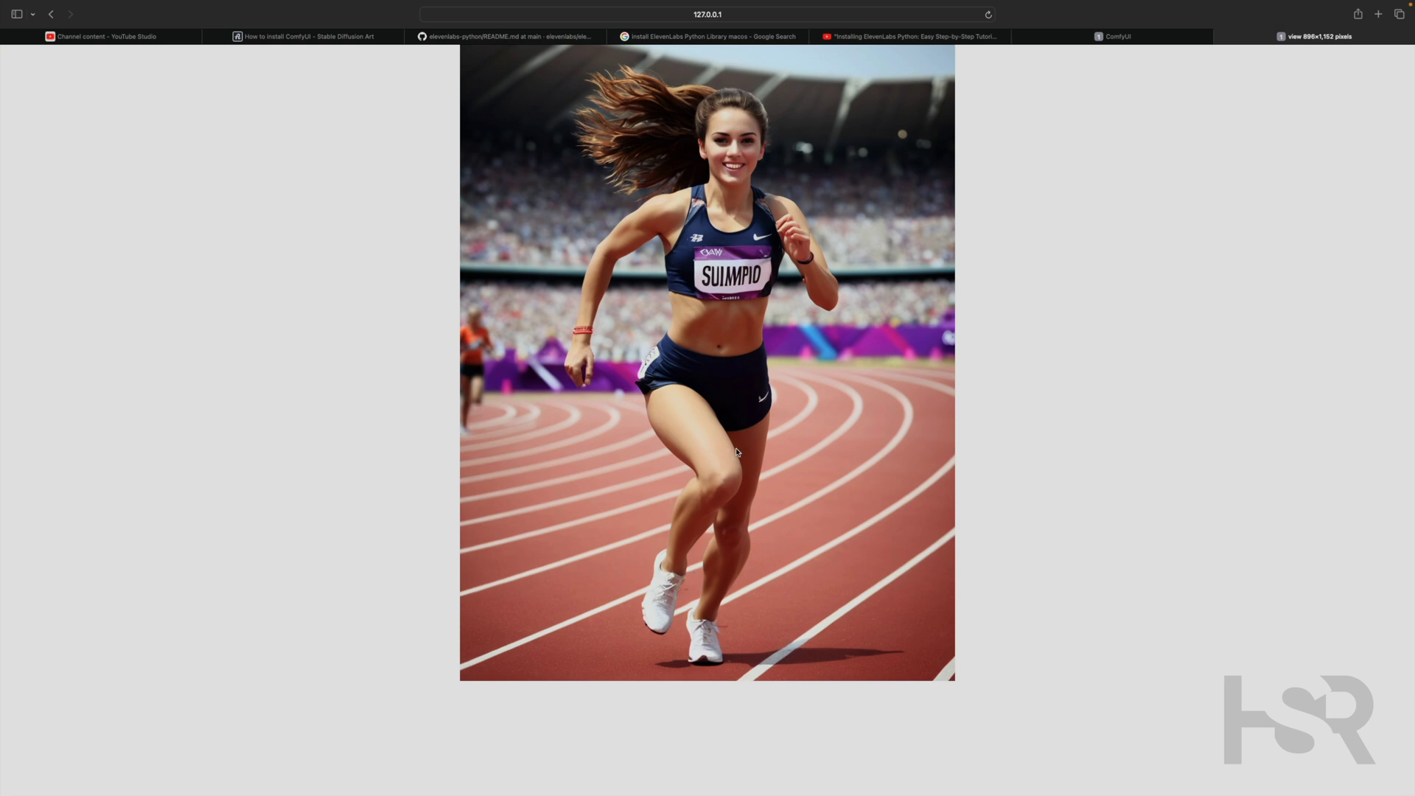
{"action": "left_click", "coordinate": [1221, 37]}
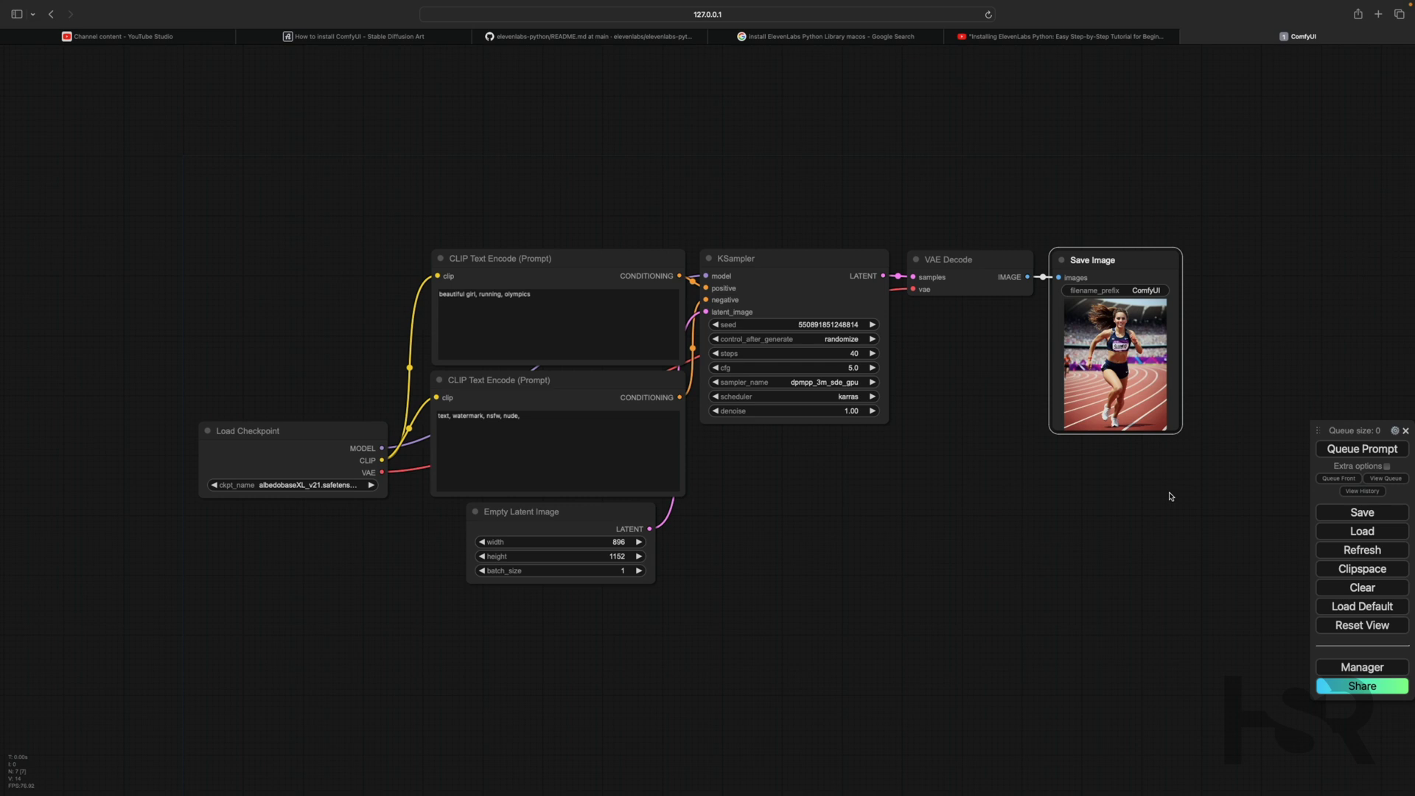
Close the ComfyUI tab, stop the server with Ctrl+C, exit the shell and close its window.
{"action": "left_click", "coordinate": [1186, 37]}
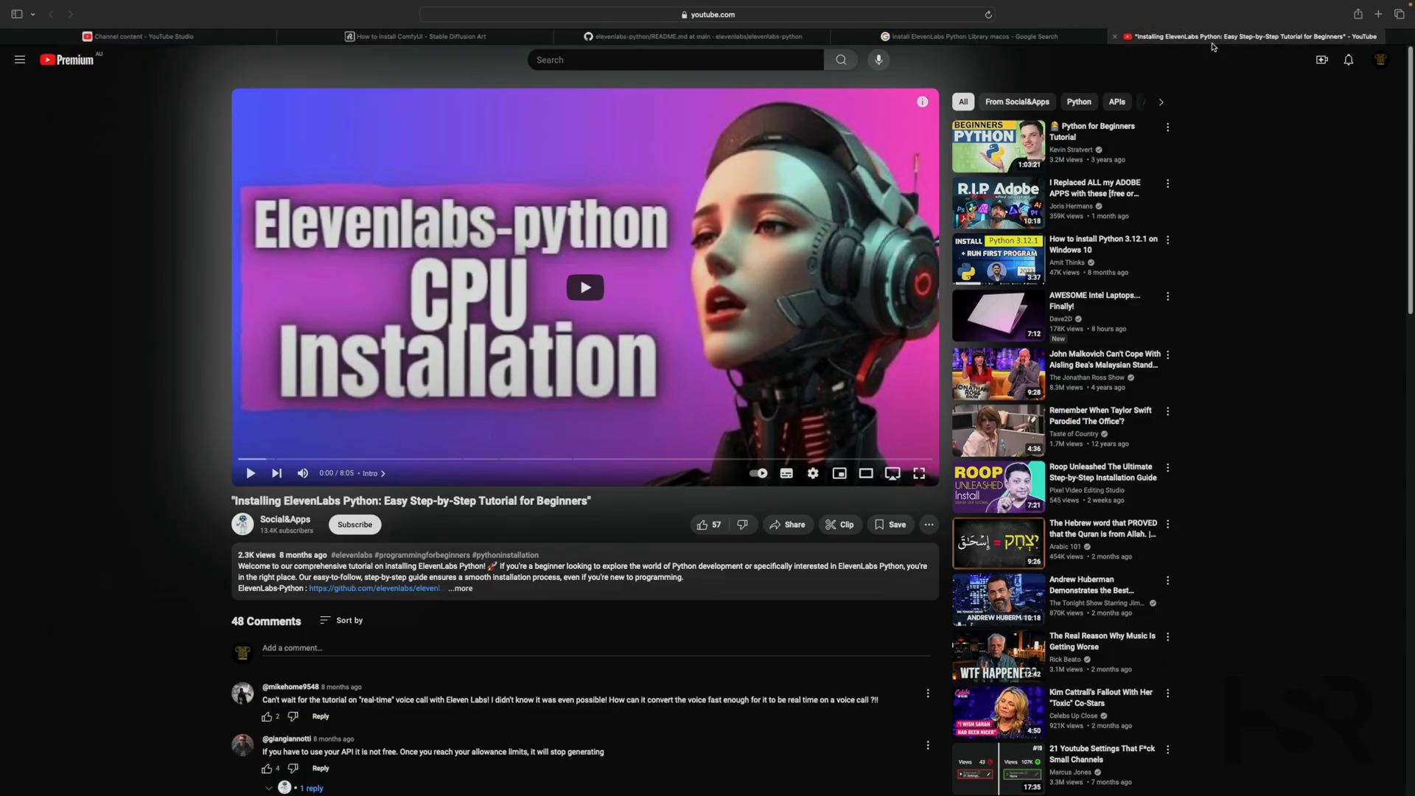
{"action": "key", "text": "ctrl+Left"}
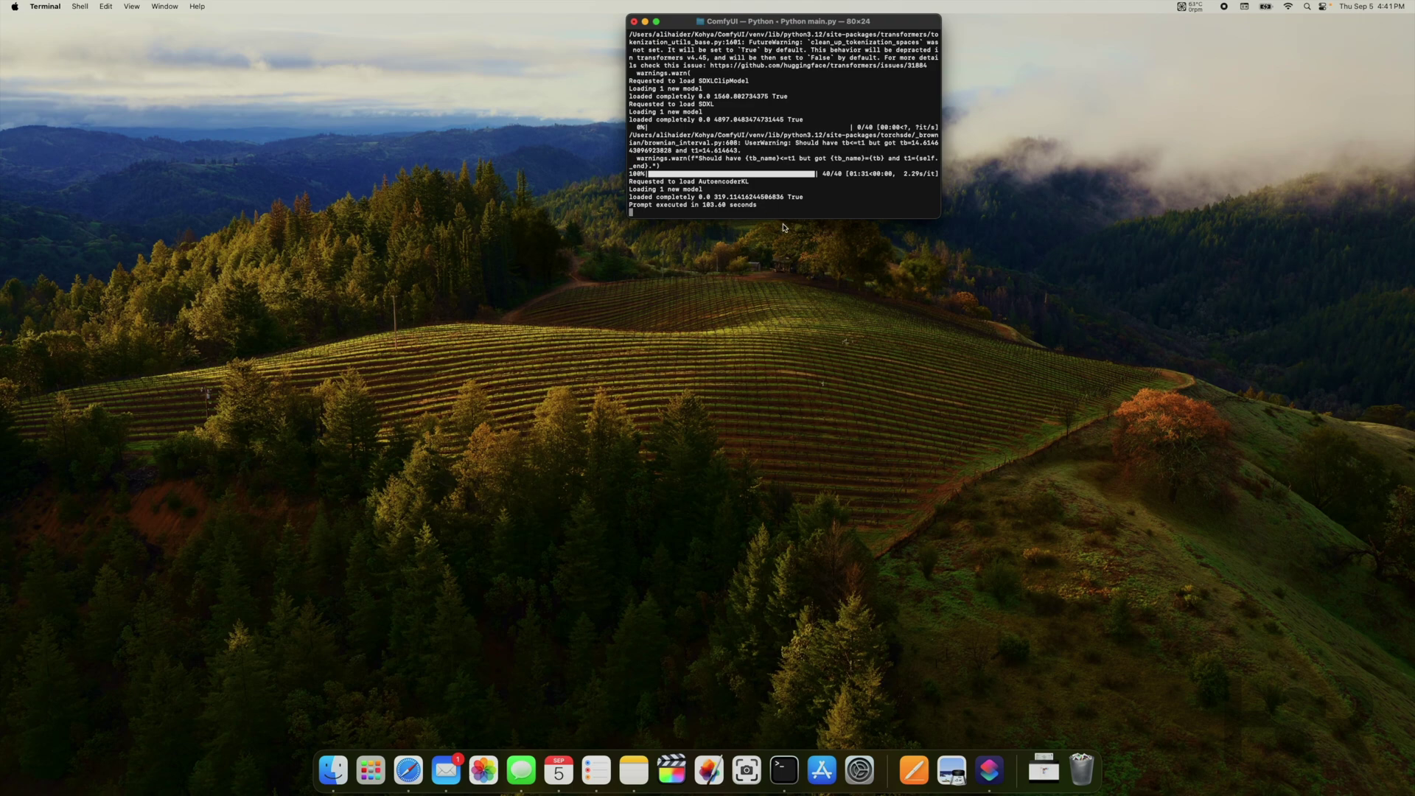
{"action": "key", "text": "ctrl+c"}
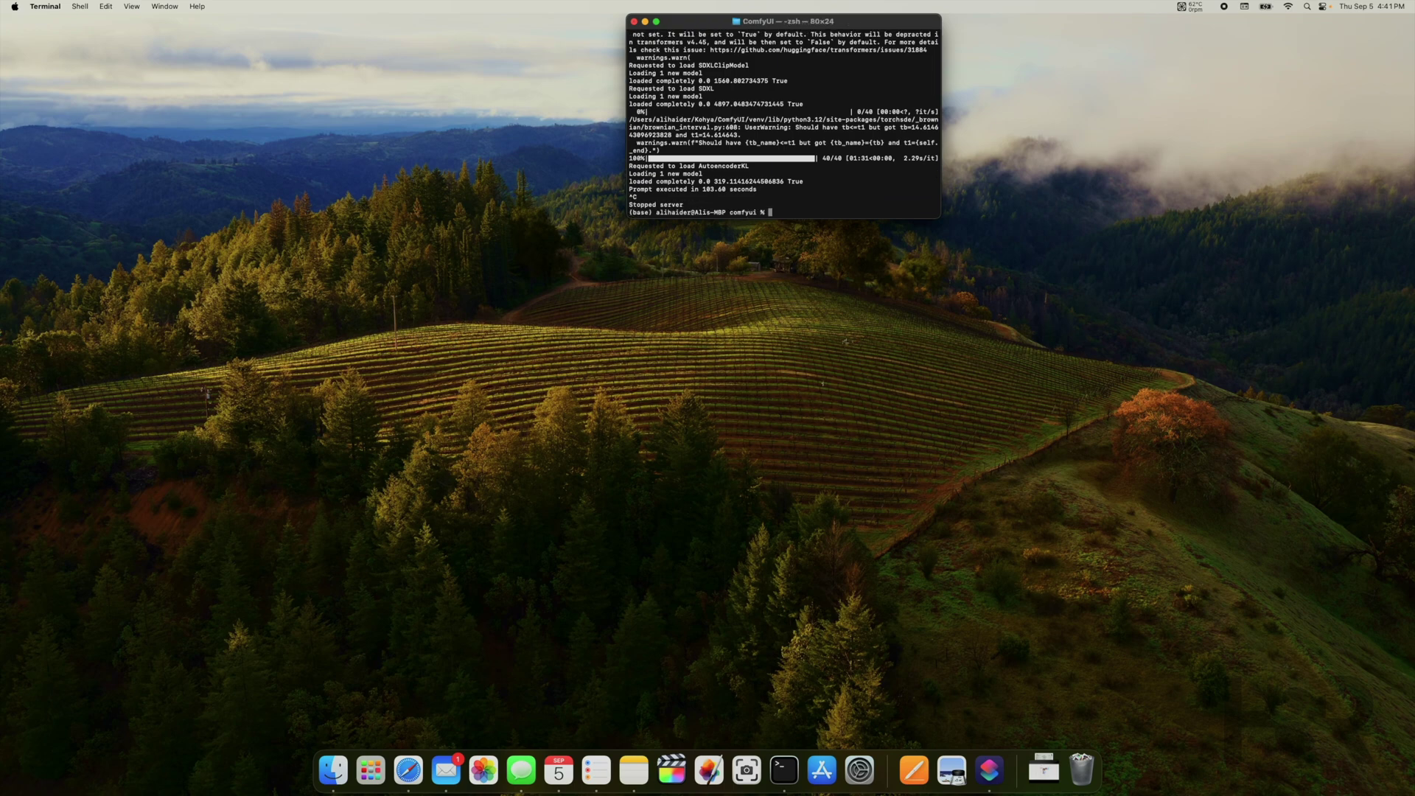
{"action": "type", "text": "exit"}
{"action": "key", "text": "Return"}
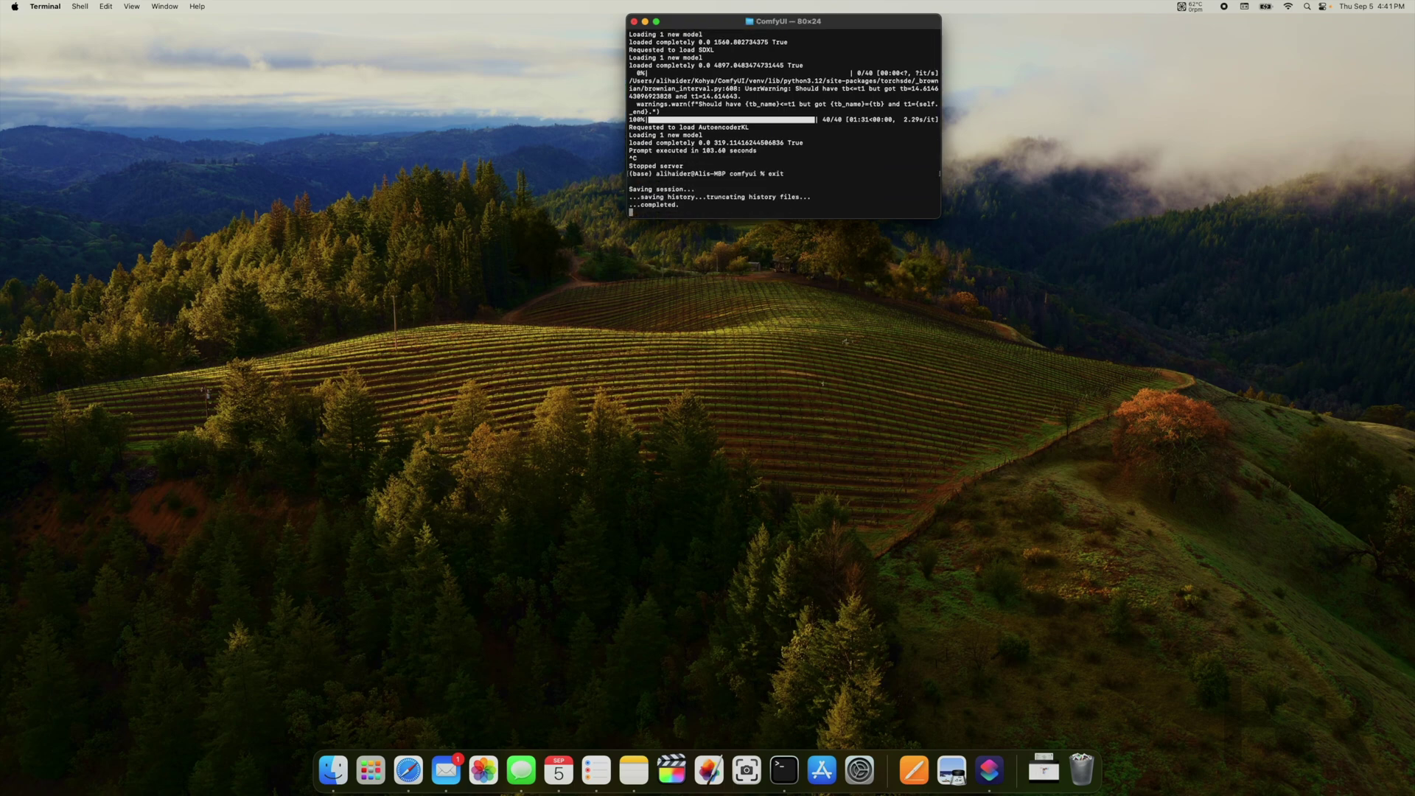
{"action": "left_click", "coordinate": [633, 22]}
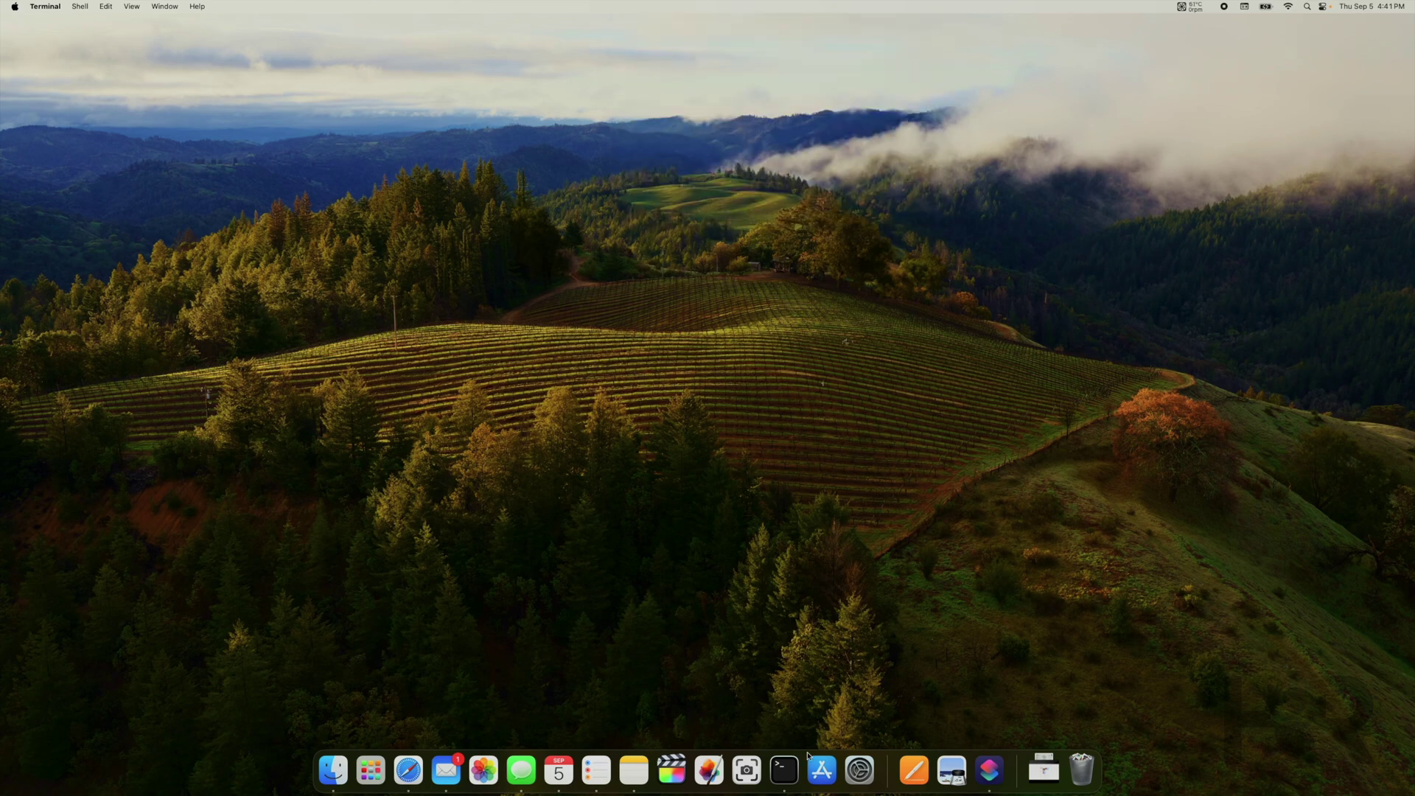
Exit the newly opened terminal session and quit Terminal.
{"action": "left_click", "coordinate": [788, 779]}
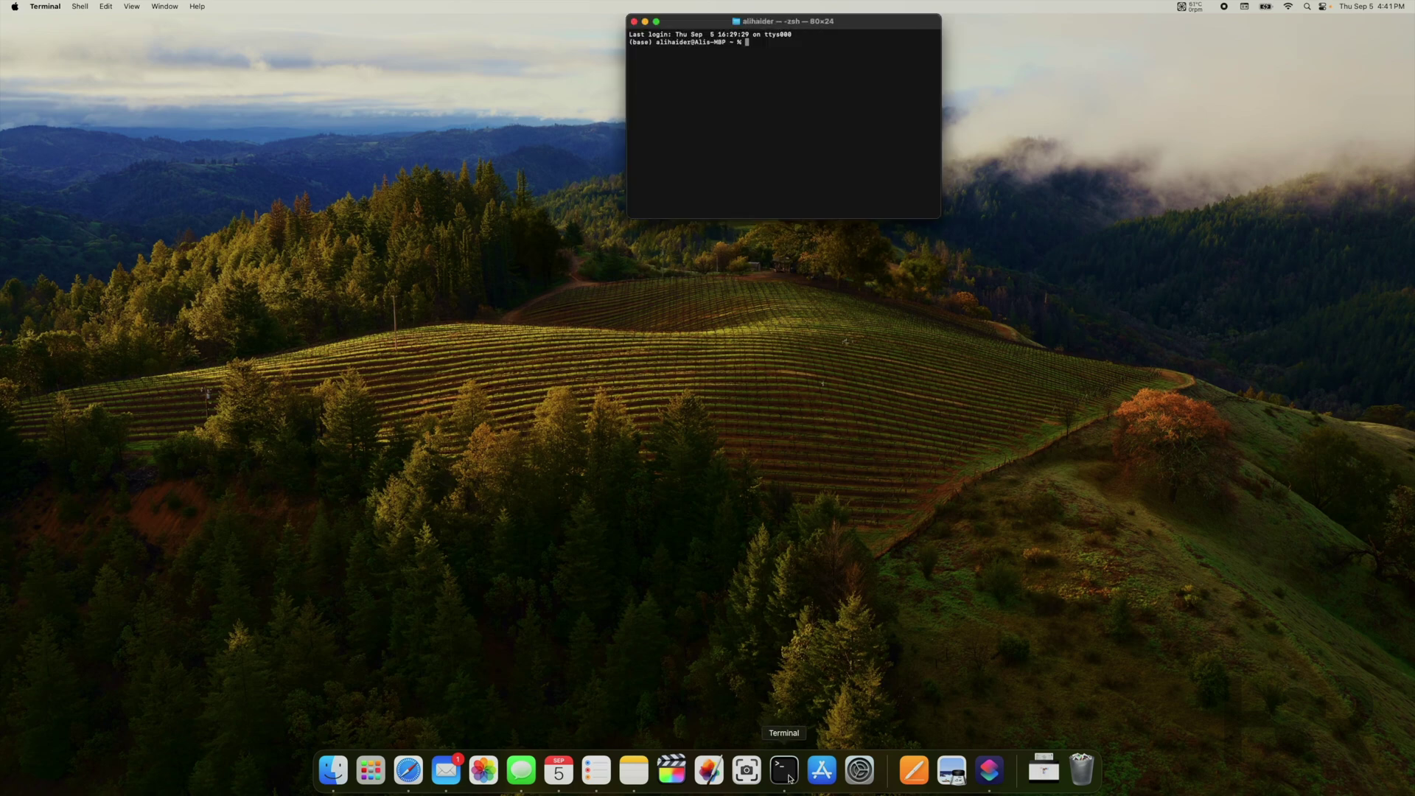
{"action": "type", "text": "eixt"}
{"action": "key", "text": "Return"}
{"action": "type", "text": "exit"}
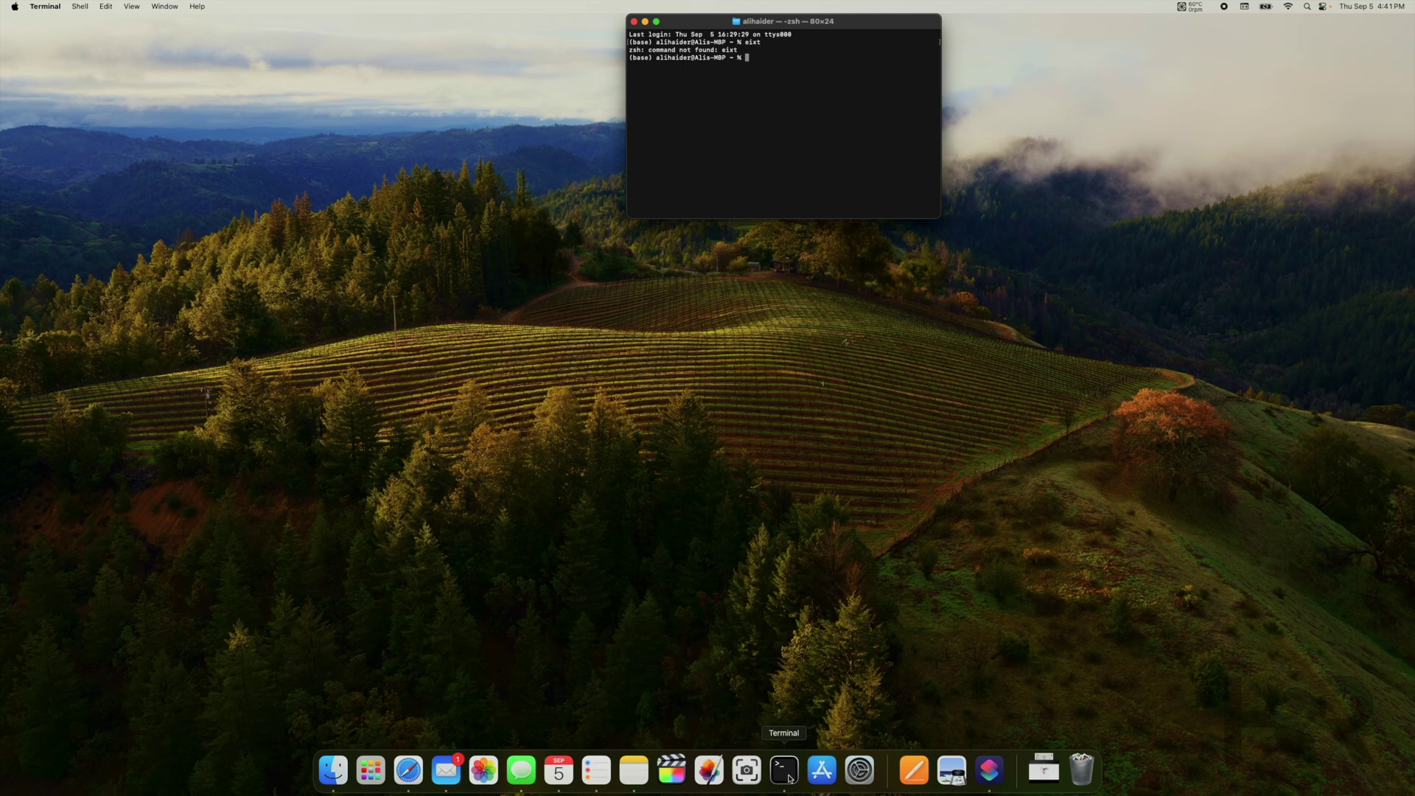
{"action": "key", "text": "Return"}
{"action": "key", "text": "super+q"}
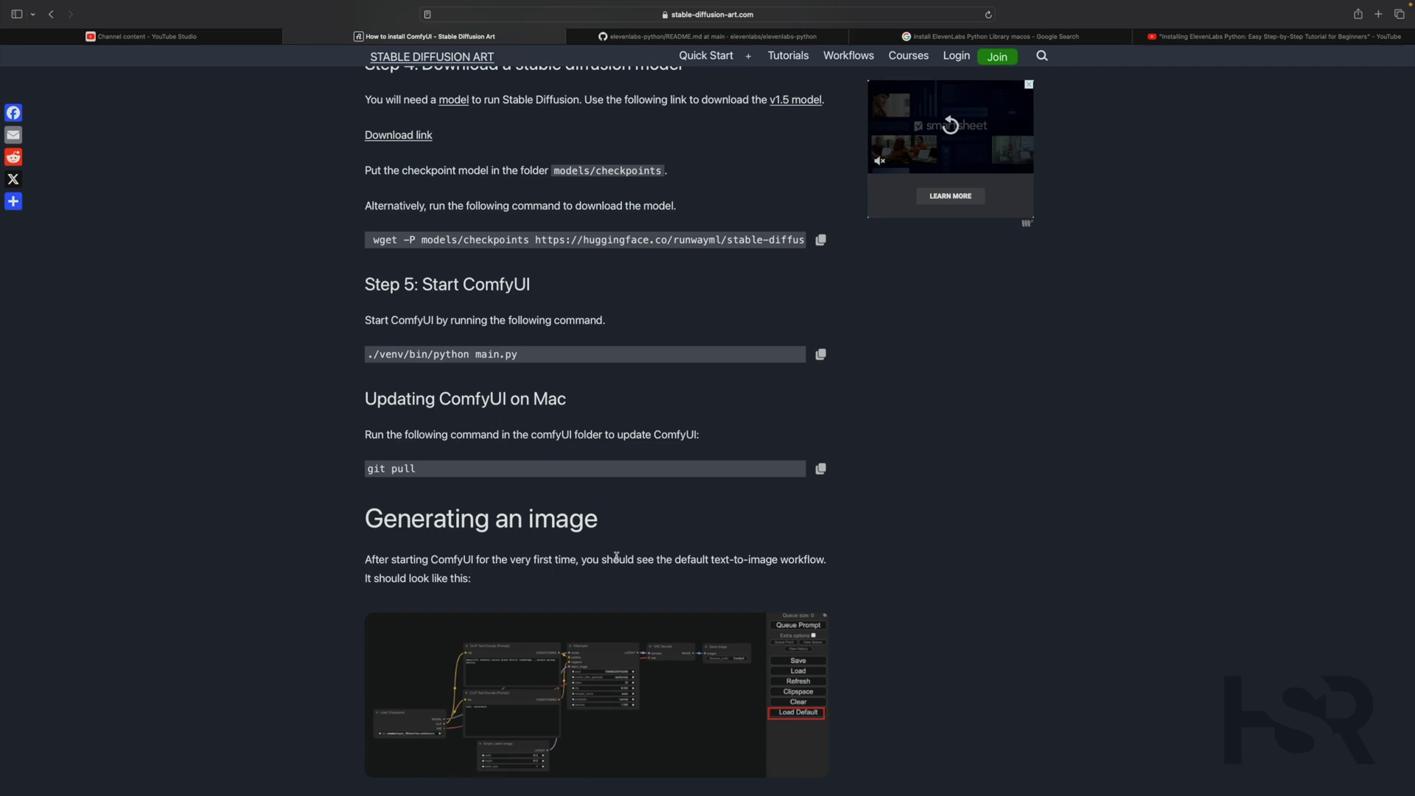
Scroll through the tutorial's prompt and image-generation sections, then switch to the desktop space.
{"action": "scroll", "coordinate": [604, 556], "scroll_direction": "down", "scroll_amount": 10}
{"action": "scroll", "coordinate": [603, 556], "scroll_direction": "down", "scroll_amount": 10}
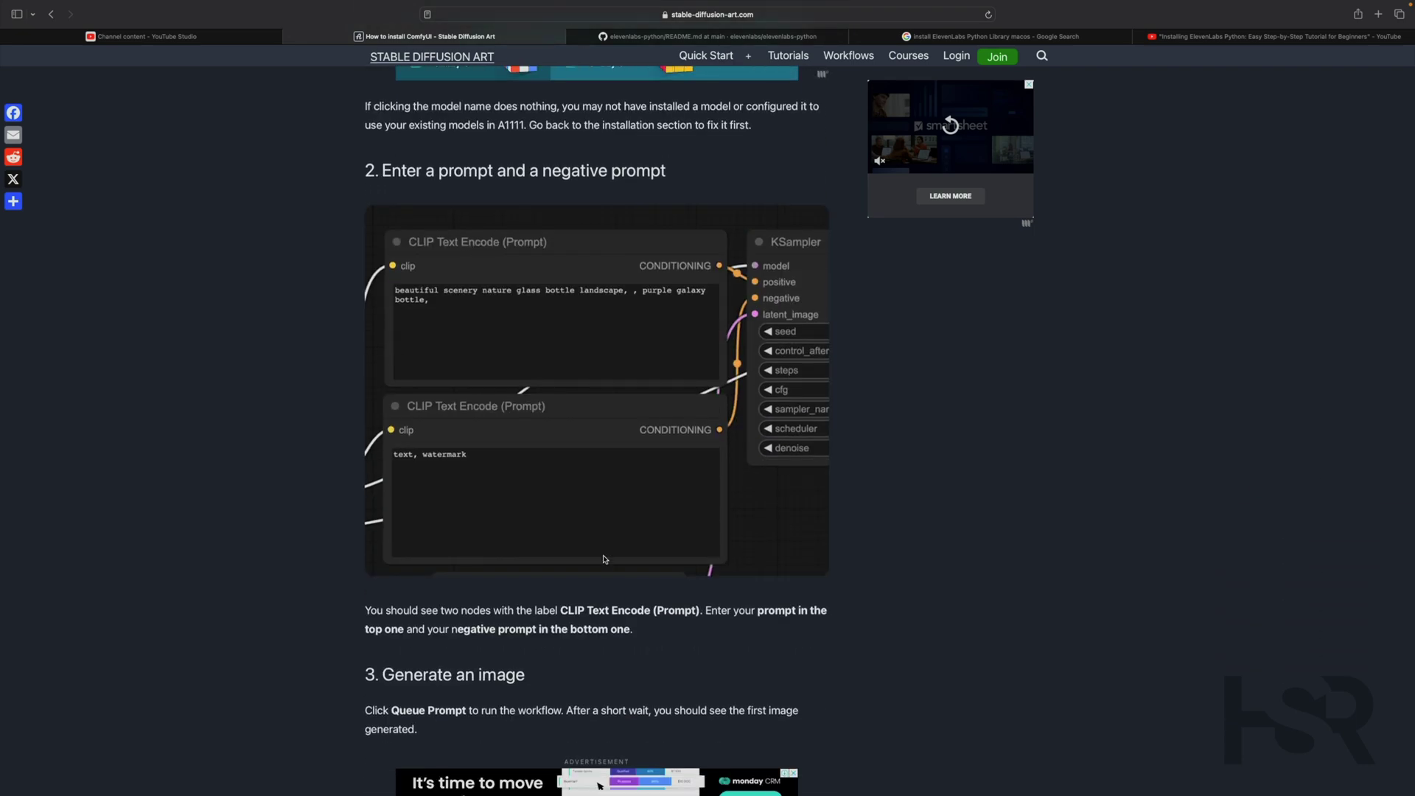
{"action": "scroll", "coordinate": [605, 559], "scroll_direction": "down", "scroll_amount": 5}
{"action": "scroll", "coordinate": [605, 559], "scroll_direction": "down", "scroll_amount": 10}
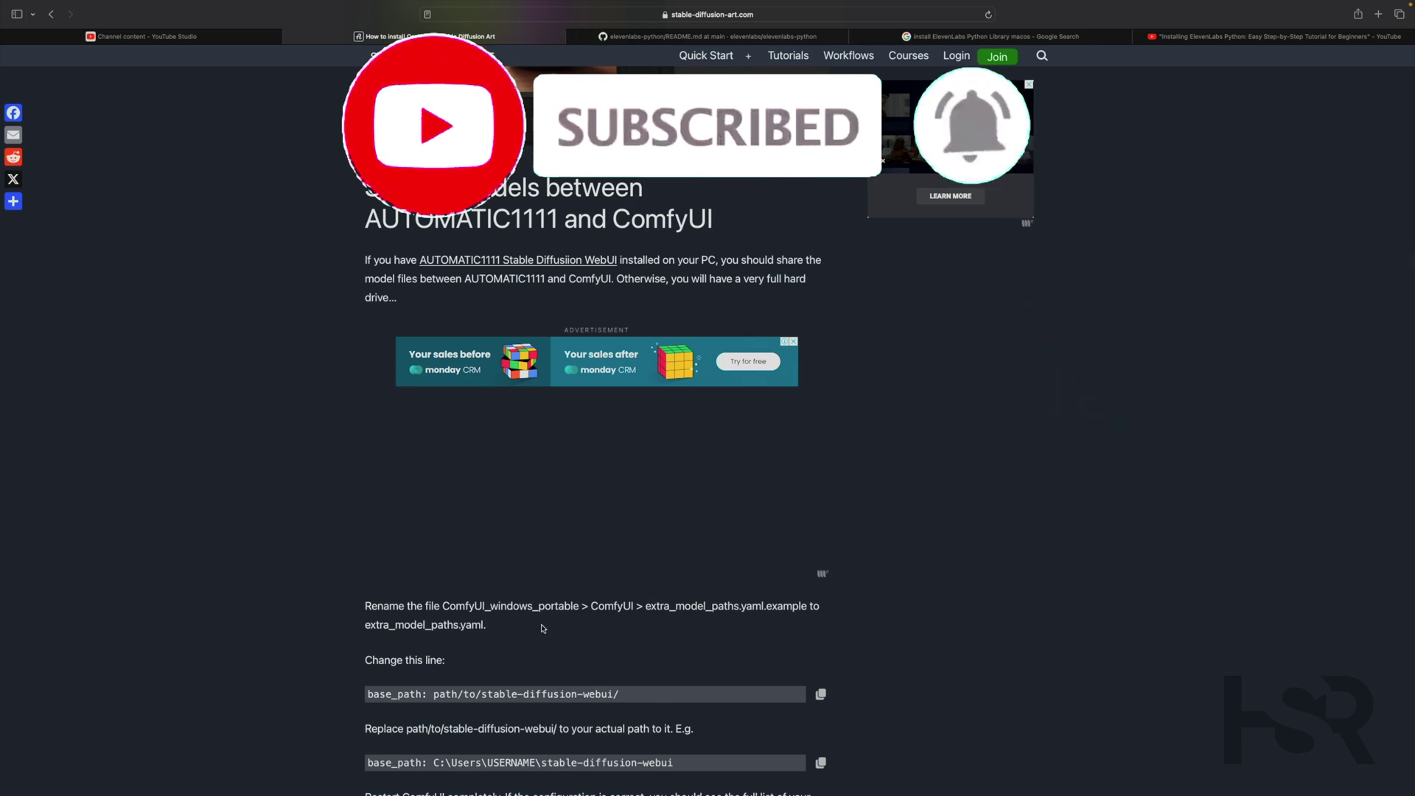
{"action": "scroll", "coordinate": [543, 628], "scroll_direction": "down", "scroll_amount": 8}
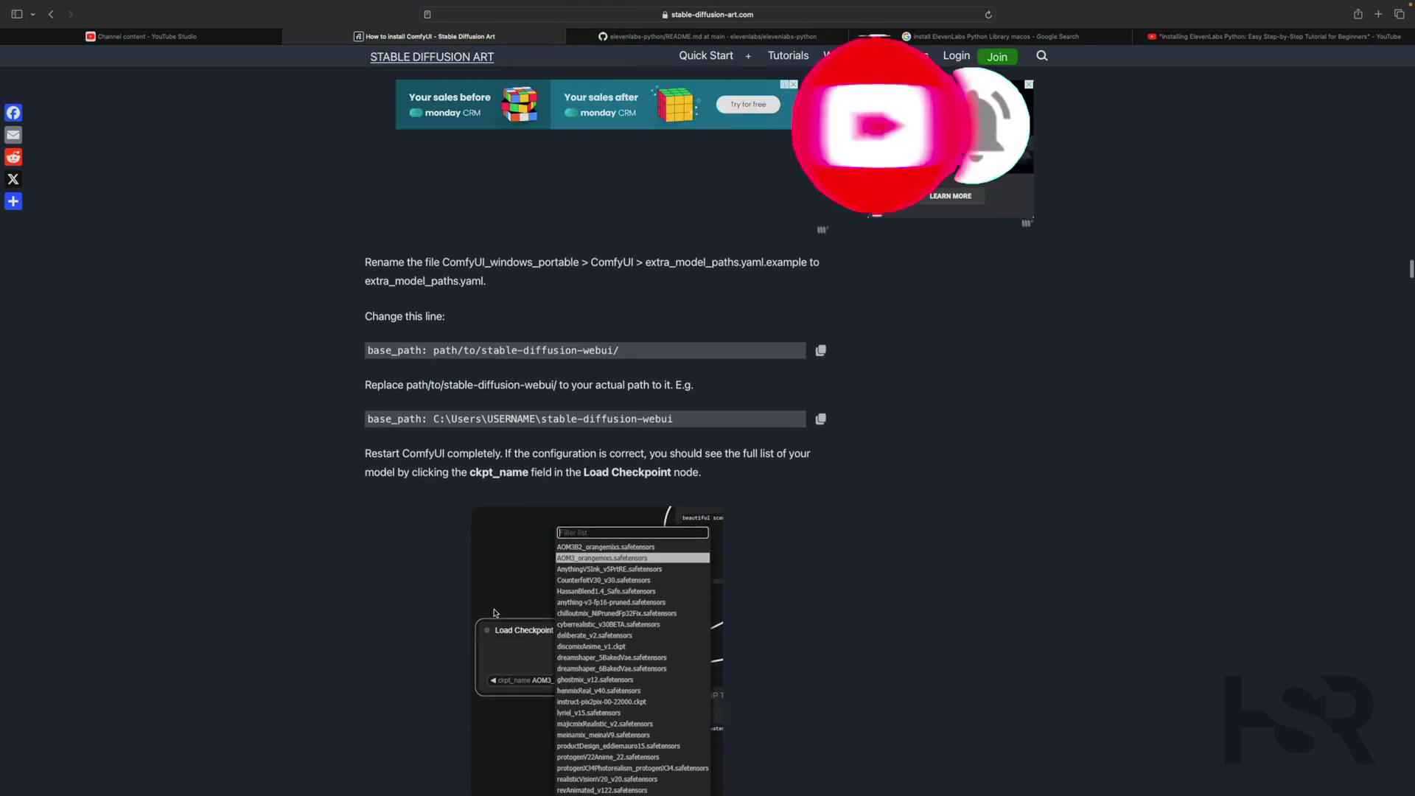
{"action": "scroll", "coordinate": [495, 613], "scroll_direction": "up", "scroll_amount": 11}
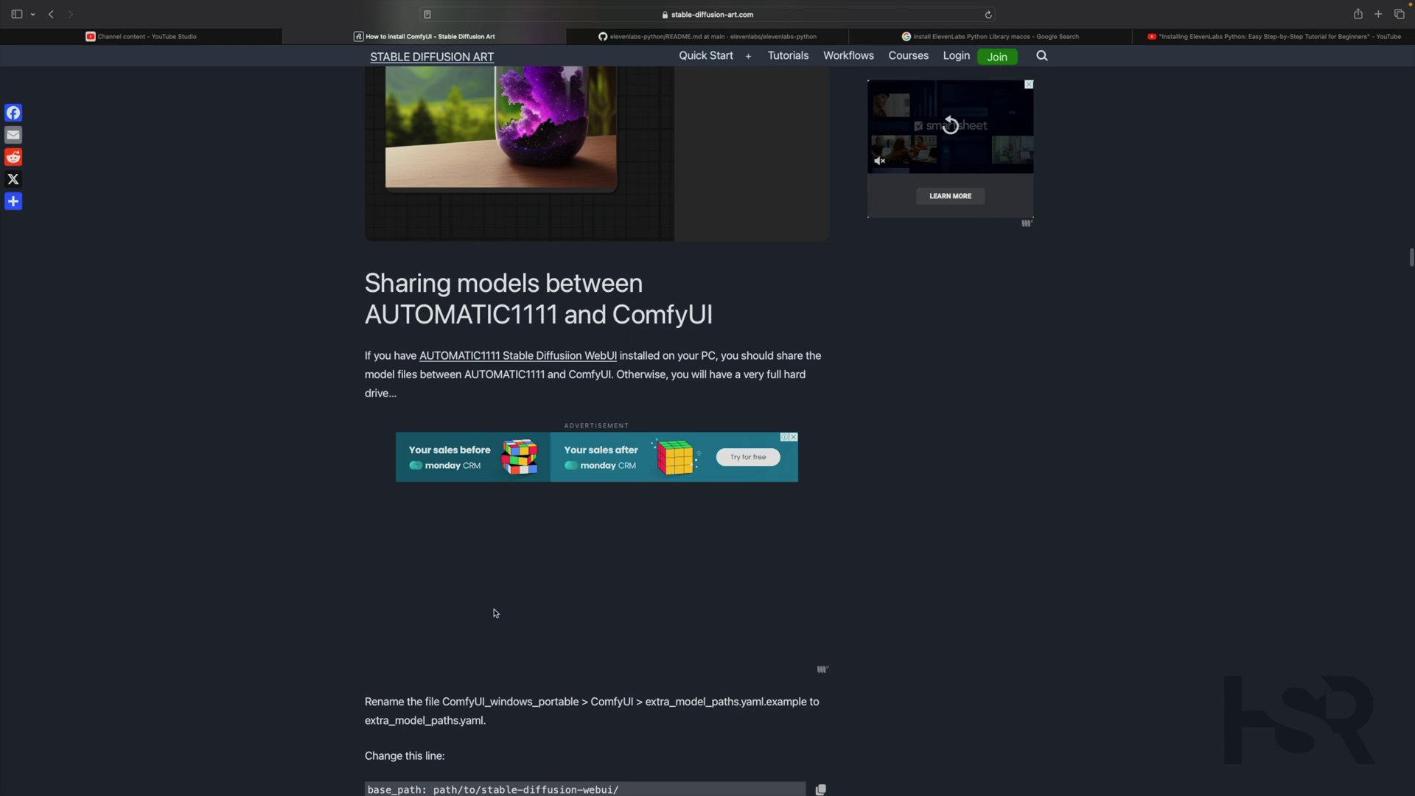
{"action": "key", "text": "ctrl+Left"}
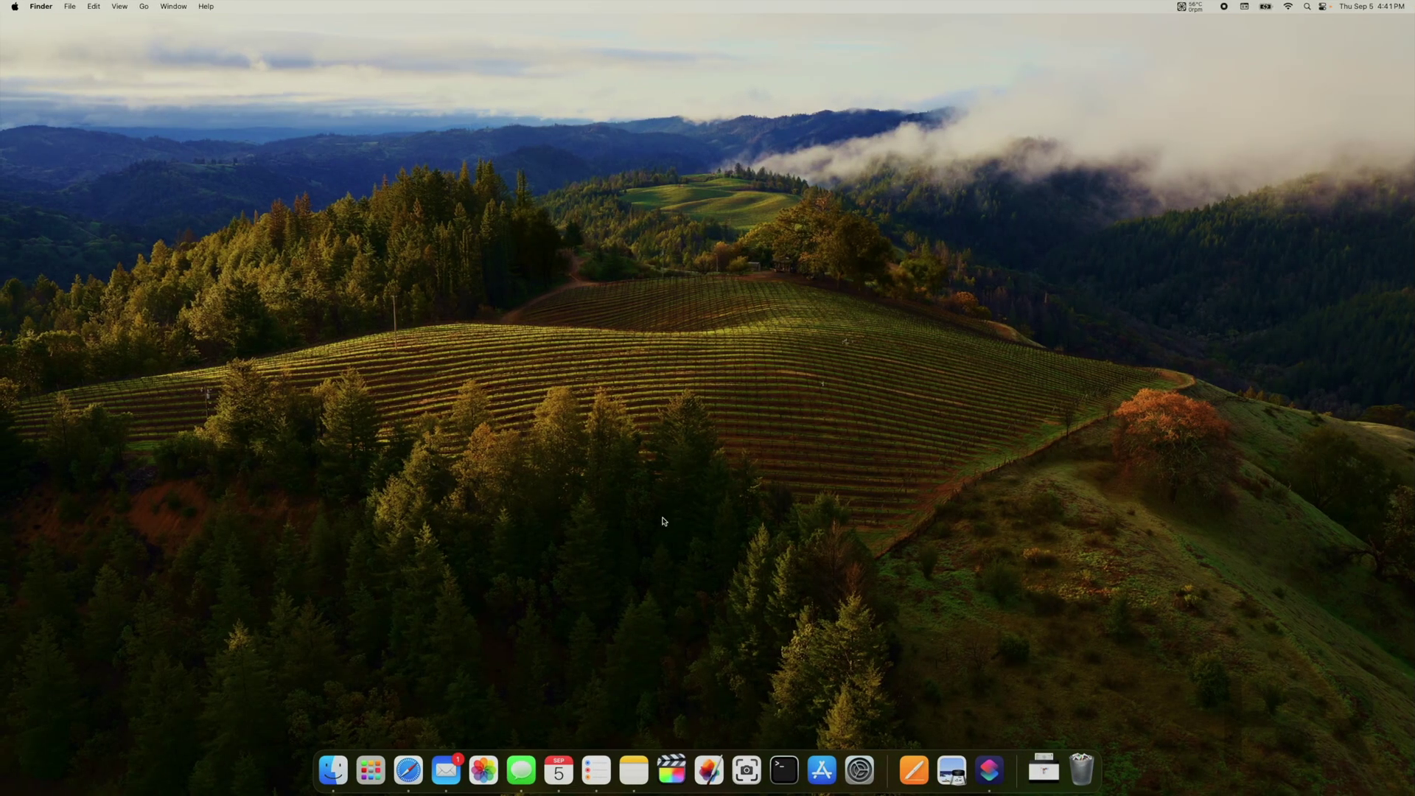